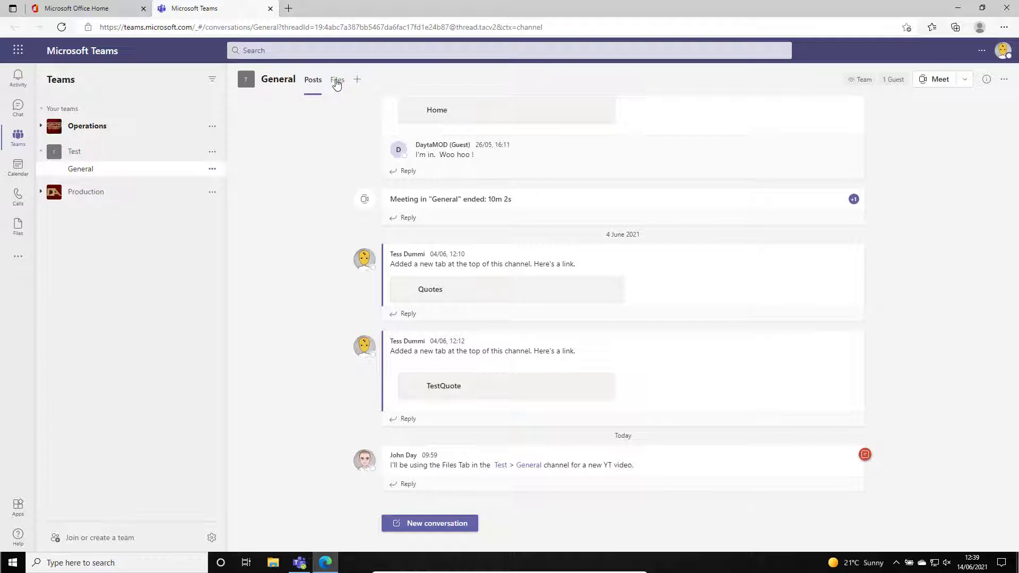
Open the General channel's files in SharePoint and go to the Test site's Documents library.
{"action": "left_click", "coordinate": [336, 81]}
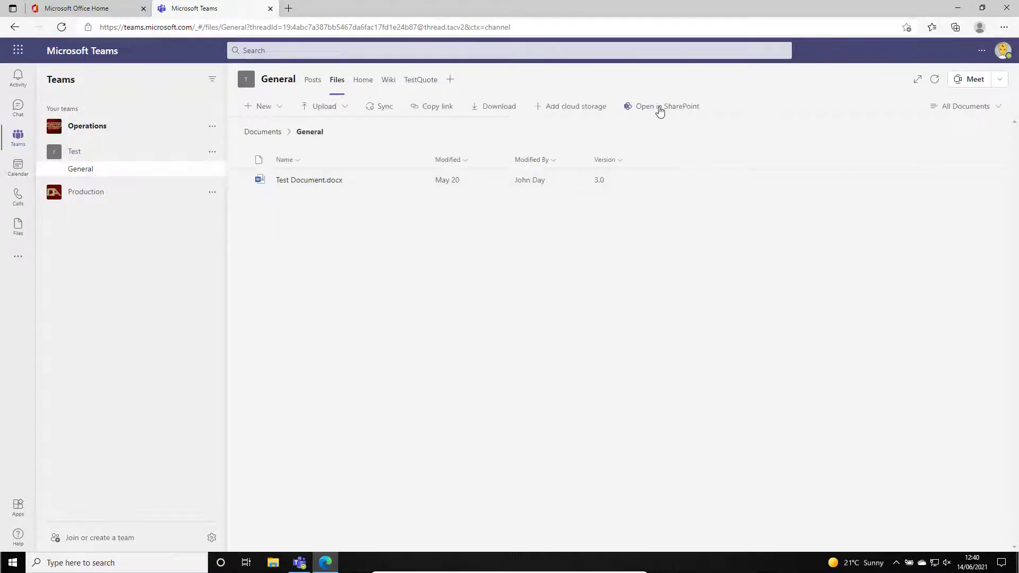
{"action": "left_click", "coordinate": [659, 109]}
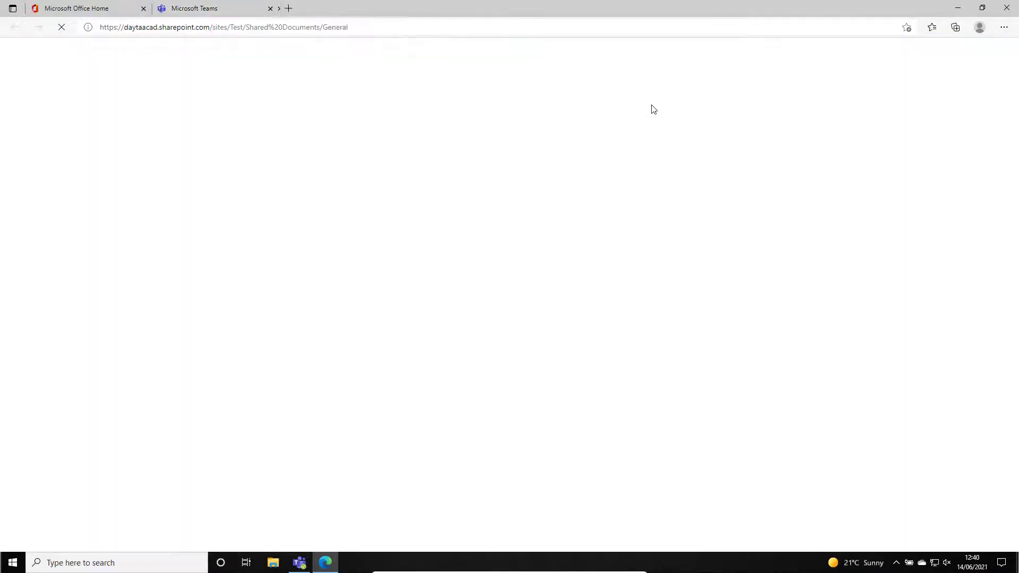
{"action": "left_click", "coordinate": [100, 170]}
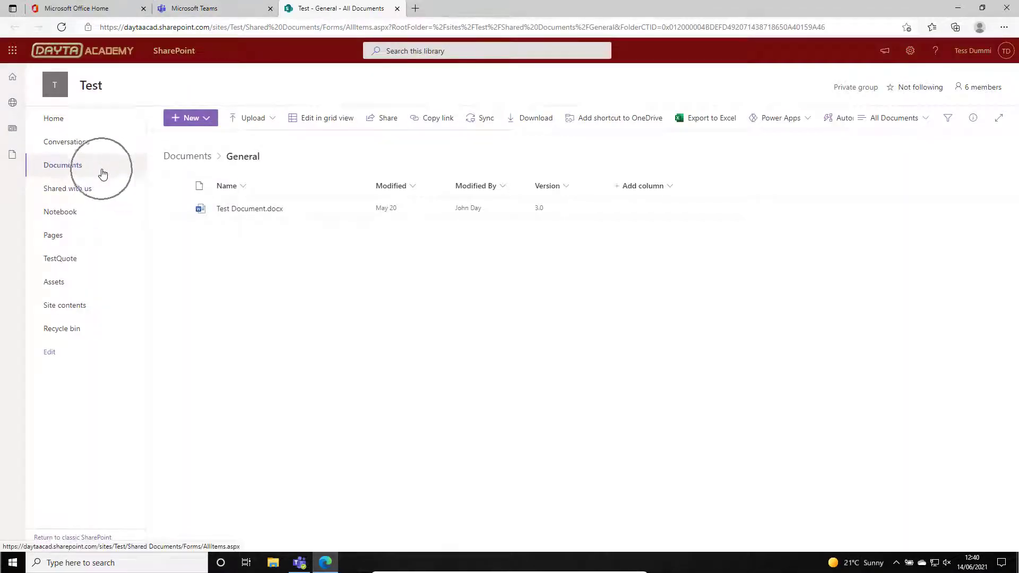
{"action": "left_click", "coordinate": [61, 169]}
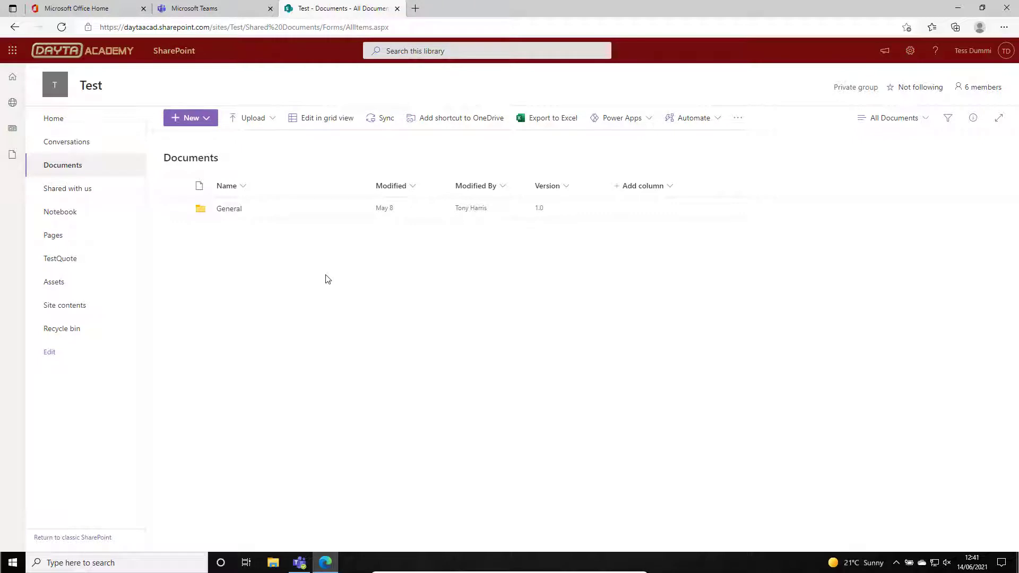
Create a document library named Published in the Test site, with the description 'Published PDF copies of document in Shared Documents "General" folder.'.
{"action": "left_click", "coordinate": [72, 307]}
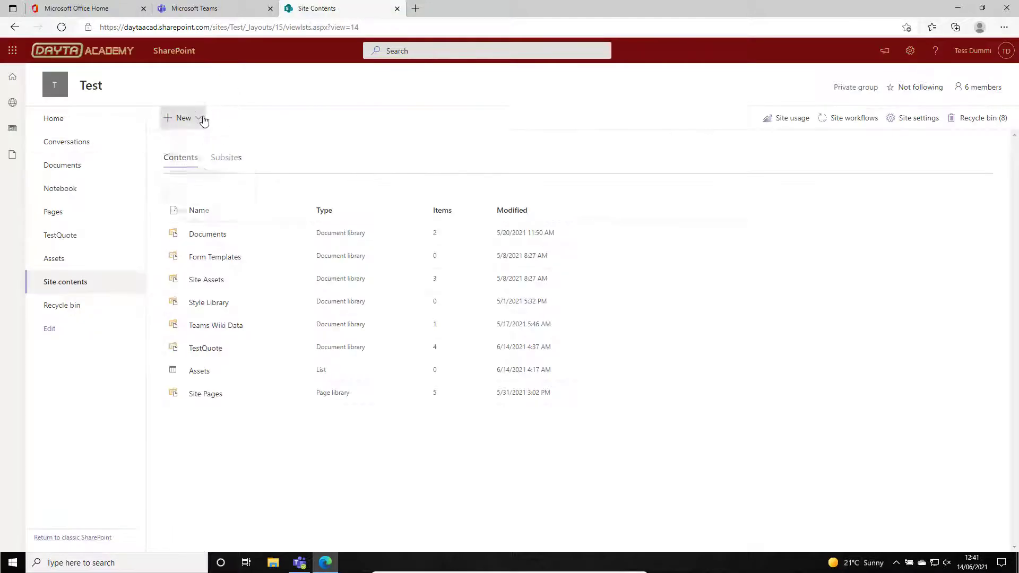
{"action": "left_click", "coordinate": [199, 118]}
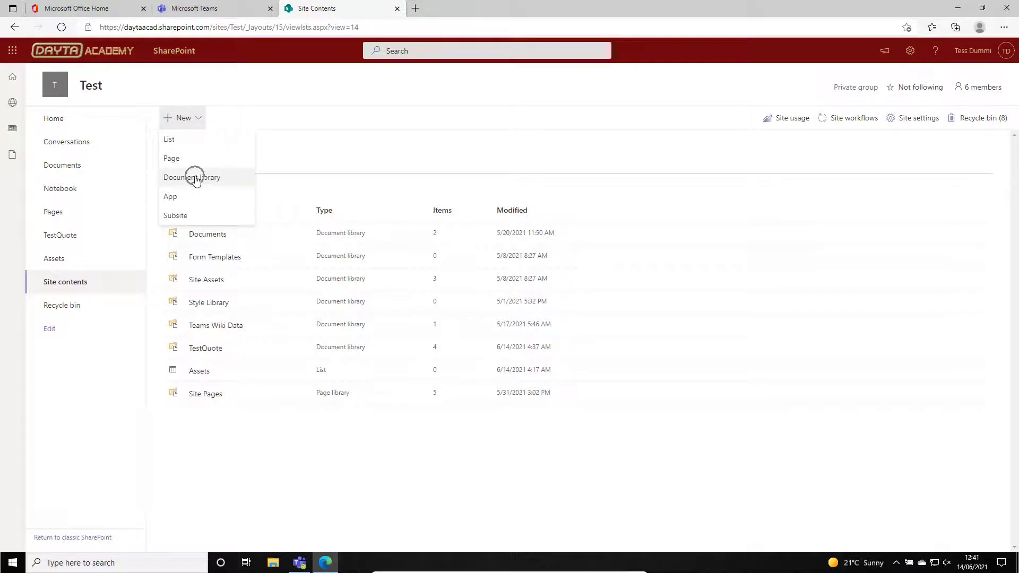
{"action": "left_click", "coordinate": [195, 177]}
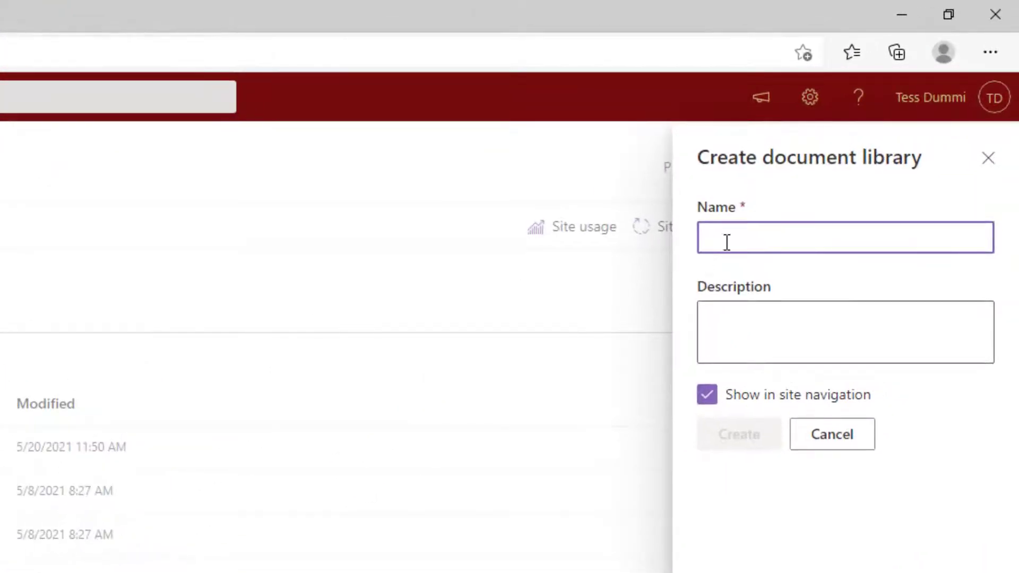
{"action": "type", "text": "Published"}
{"action": "left_click", "coordinate": [737, 316]}
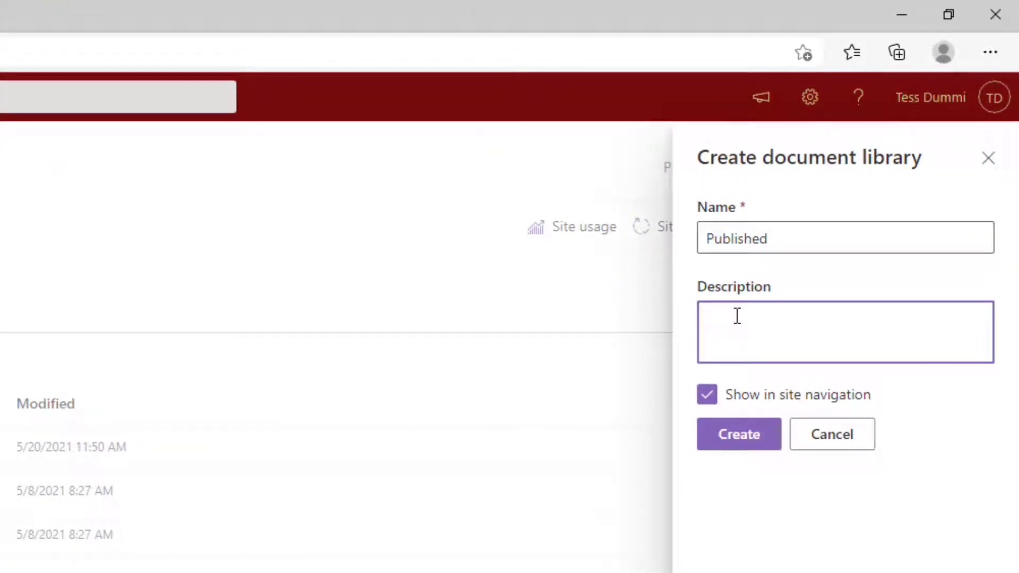
{"action": "type", "text": "Published PDF copies of document in Shared Documents \"General\" folder."}
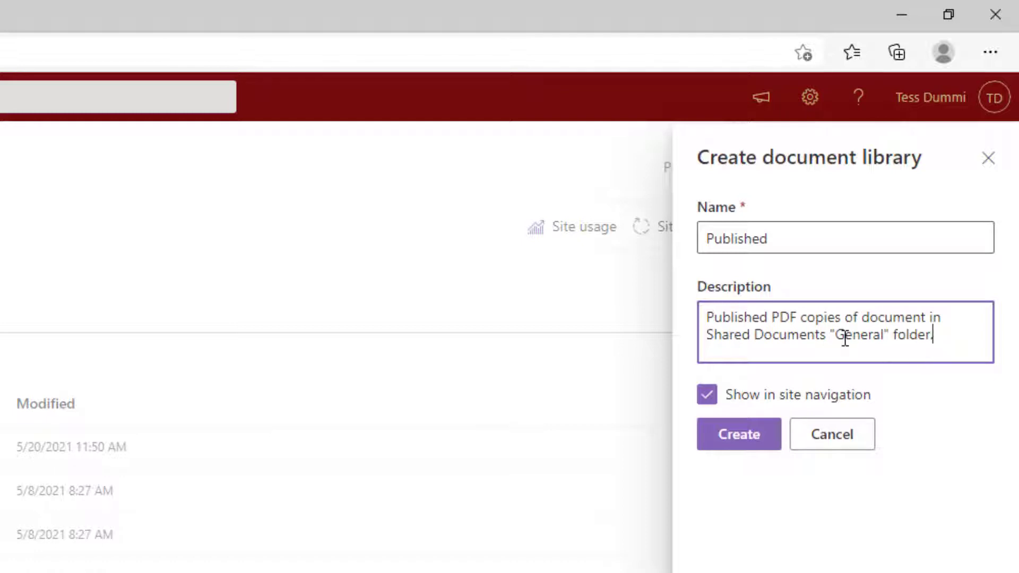
{"action": "left_click", "coordinate": [739, 434]}
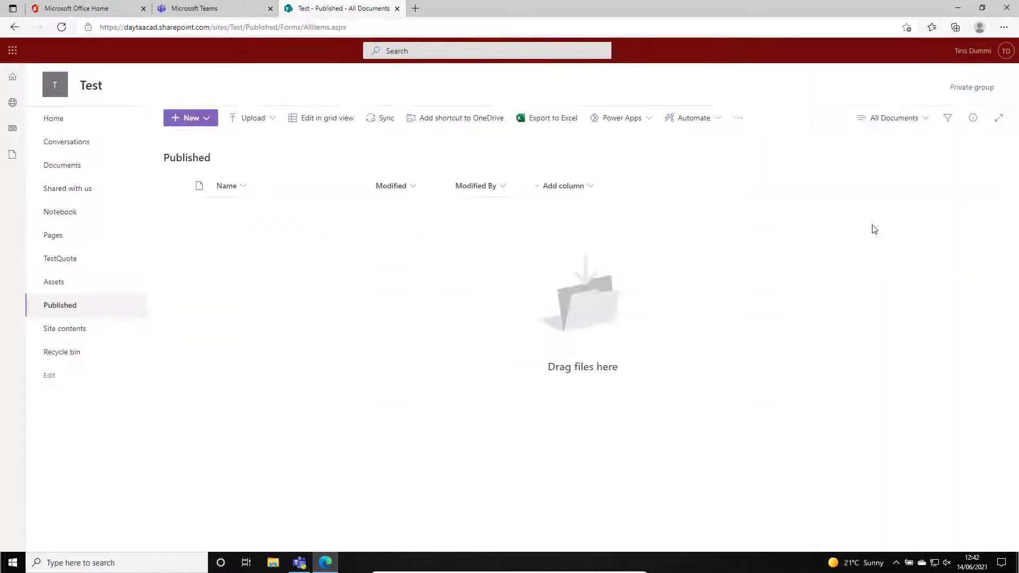
Open OneDrive from the Microsoft Office home page in a new browser tab and switch to it.
{"action": "left_click", "coordinate": [83, 8]}
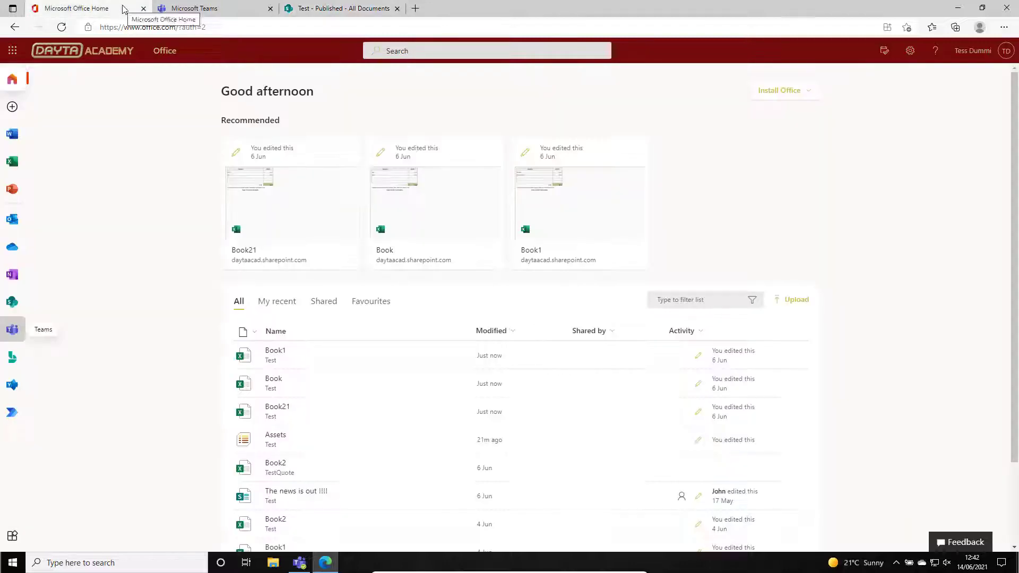
{"action": "right_click", "coordinate": [12, 247]}
{"action": "left_click", "coordinate": [62, 254]}
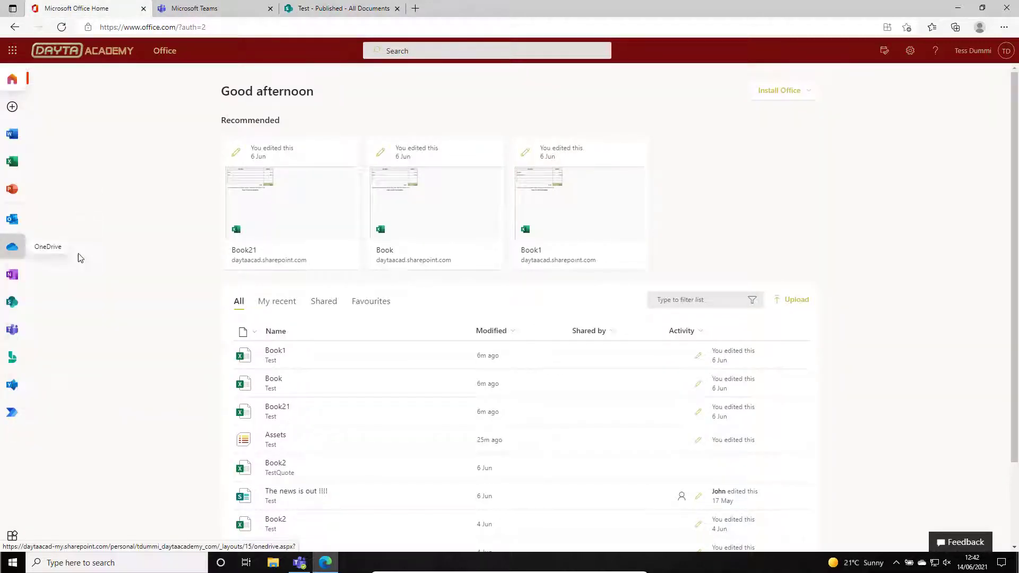
{"action": "left_click", "coordinate": [229, 14]}
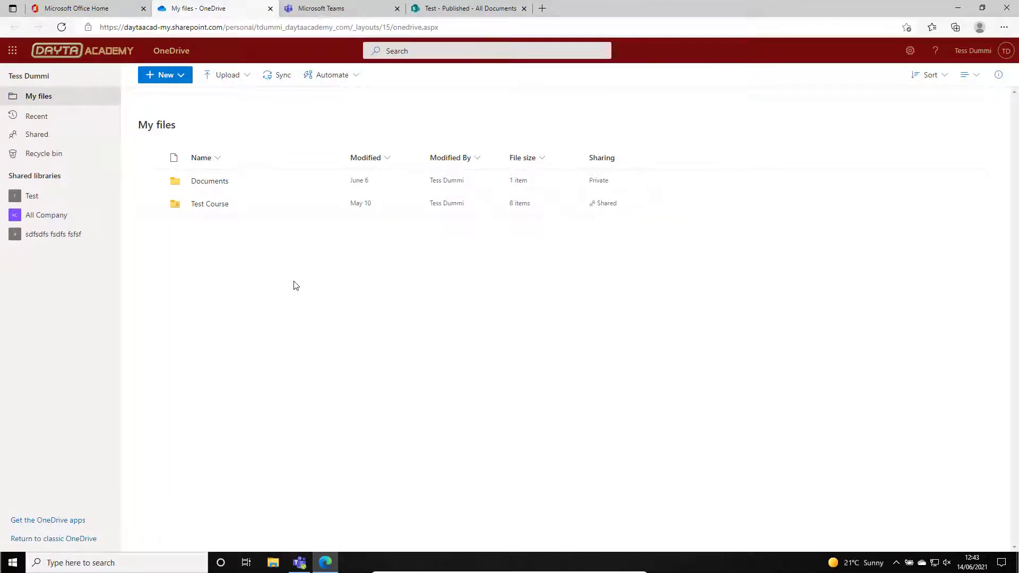
Create a folder named PDF Creation in My files on OneDrive.
{"action": "left_click", "coordinate": [181, 75]}
{"action": "left_click", "coordinate": [165, 96]}
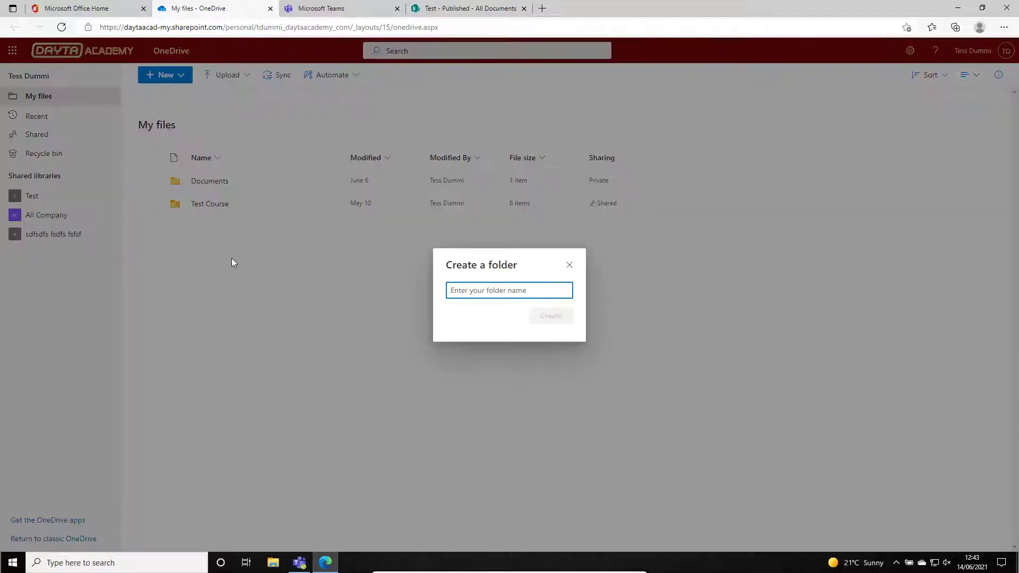
{"action": "type", "text": "PDF Creation"}
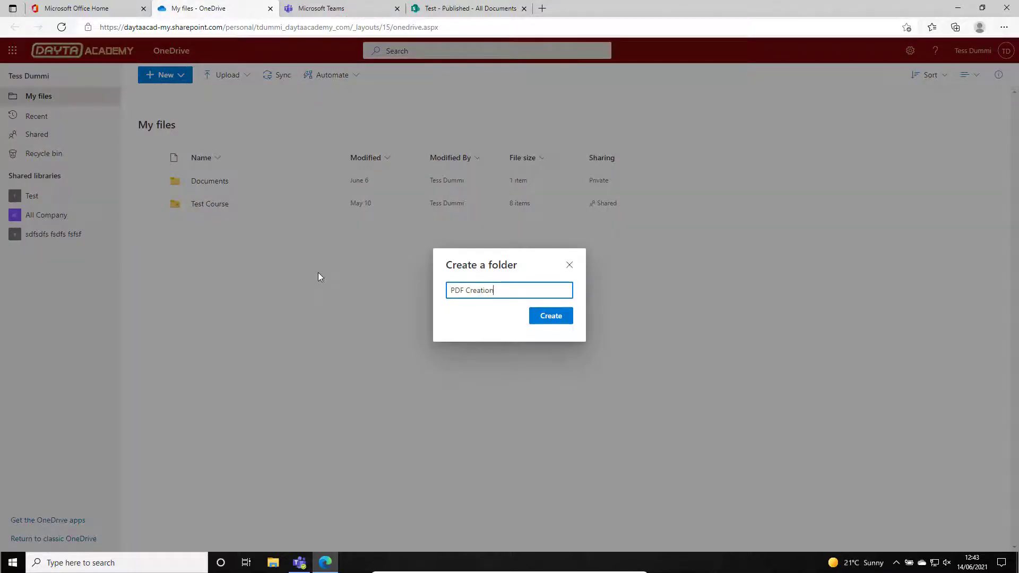
{"action": "left_click", "coordinate": [550, 317]}
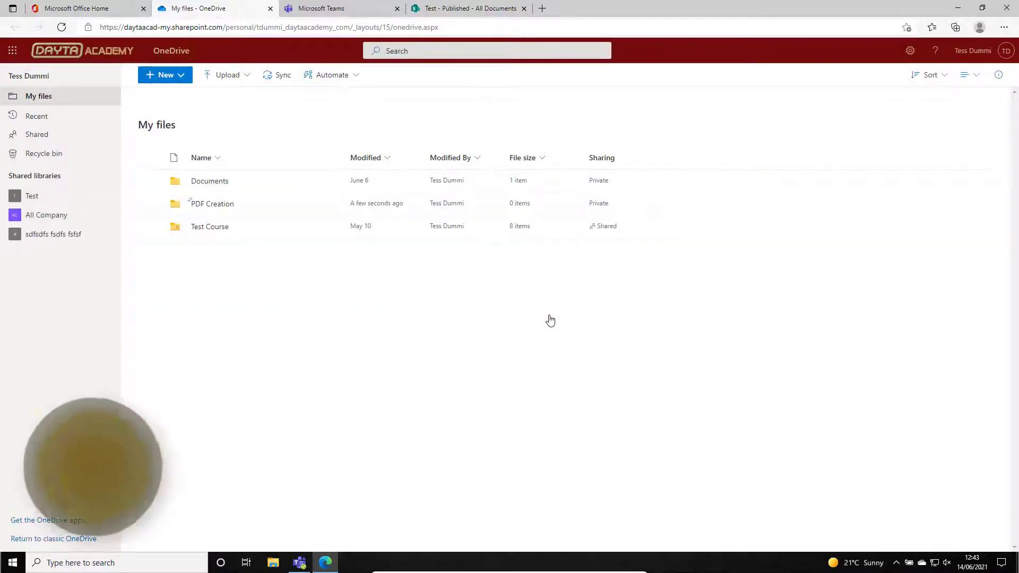
Open Power Automate from the Microsoft Office home page in a new browser tab and switch to it.
{"action": "left_click", "coordinate": [92, 10]}
{"action": "right_click", "coordinate": [10, 415]}
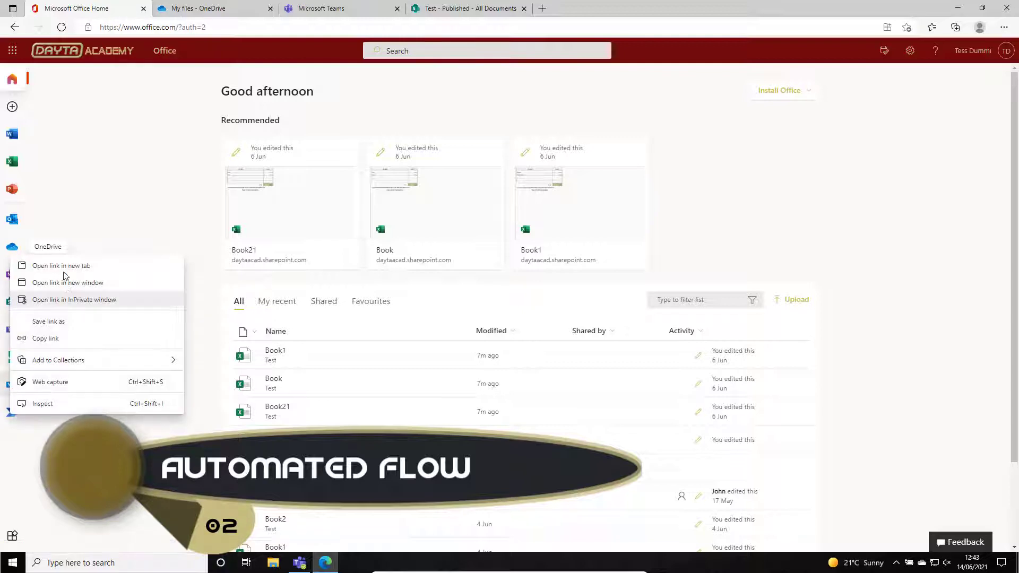
{"action": "left_click", "coordinate": [63, 266]}
{"action": "left_click", "coordinate": [590, 8]}
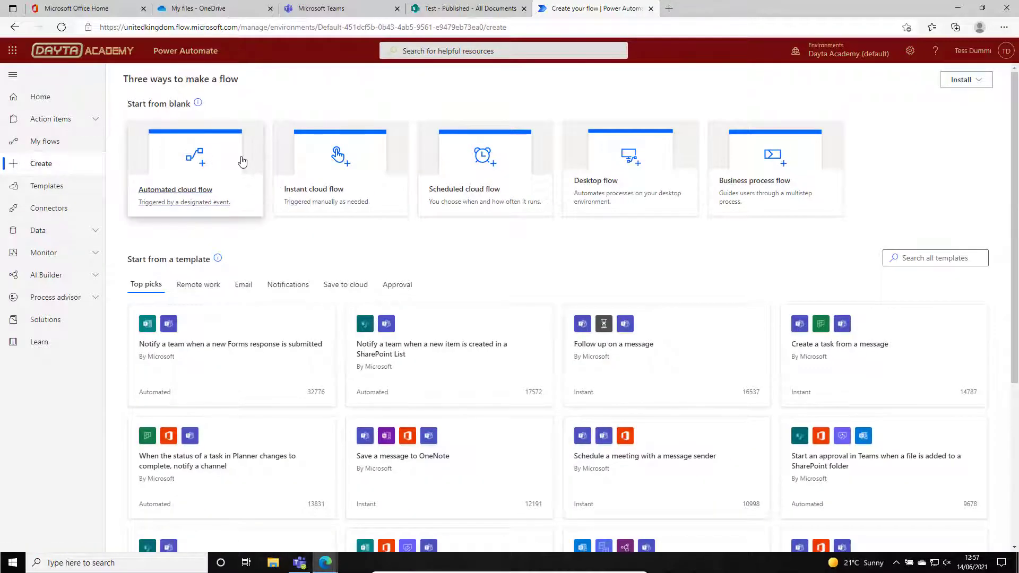
Create an automated cloud flow named "Create PDF from Share Documents in Test Site" with the SharePoint trigger "When a file is created (properties only)".
{"action": "left_click", "coordinate": [242, 160]}
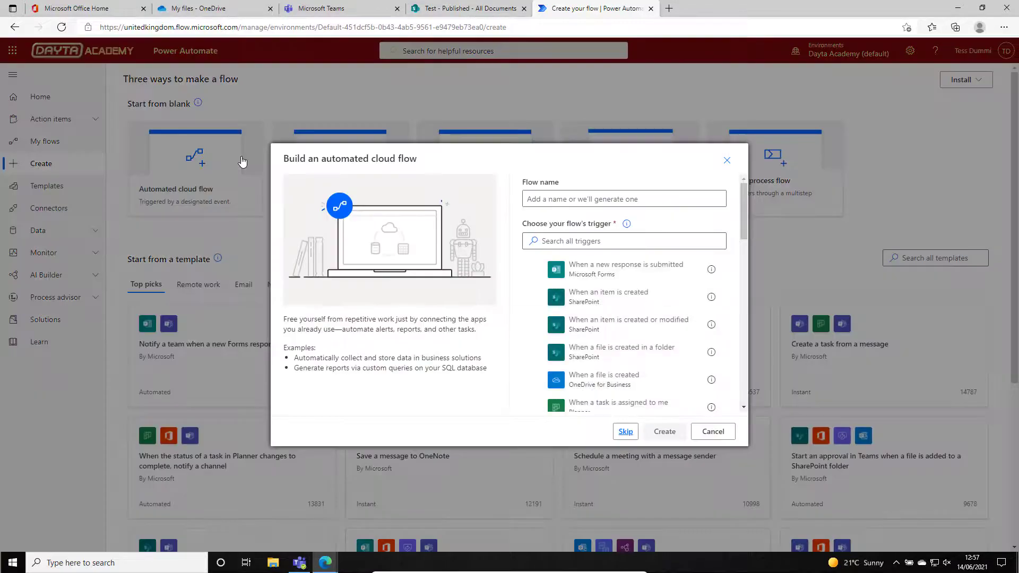
{"action": "left_click", "coordinate": [558, 198]}
{"action": "type", "text": "Create PDF from "}
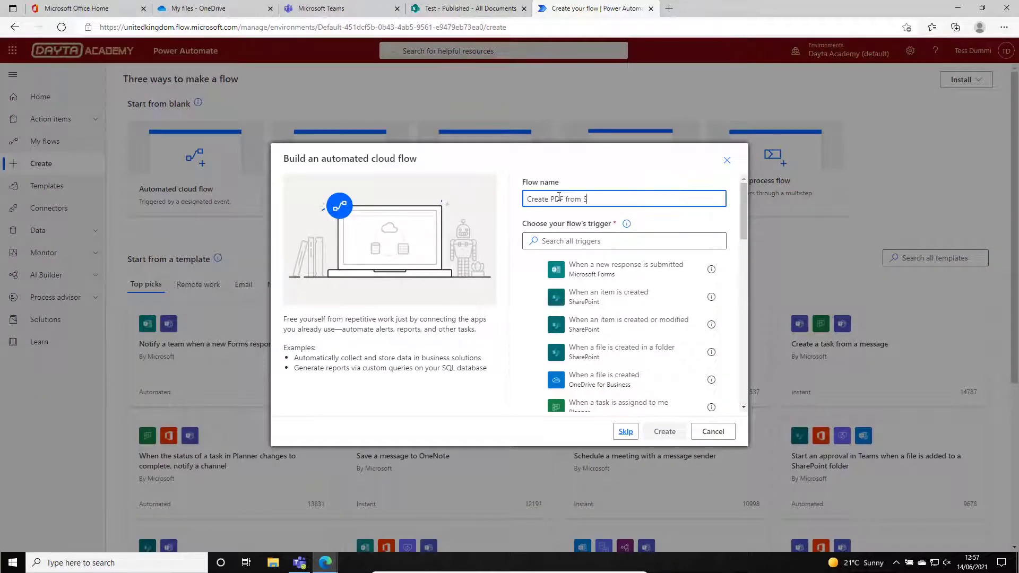
{"action": "type", "text": "Share Documents in Test Site"}
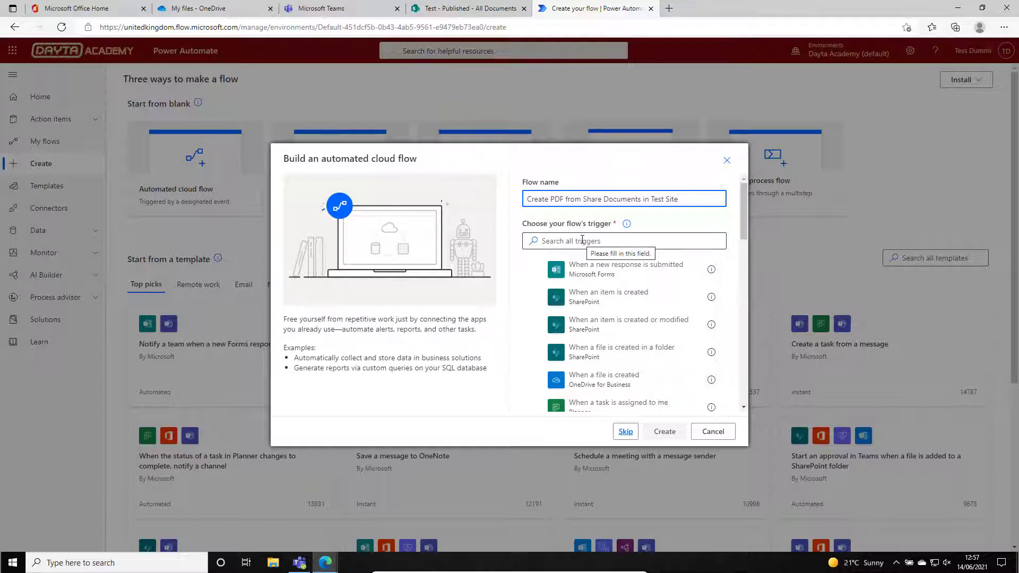
{"action": "left_click", "coordinate": [582, 239]}
{"action": "type", "text": "SharePoint"}
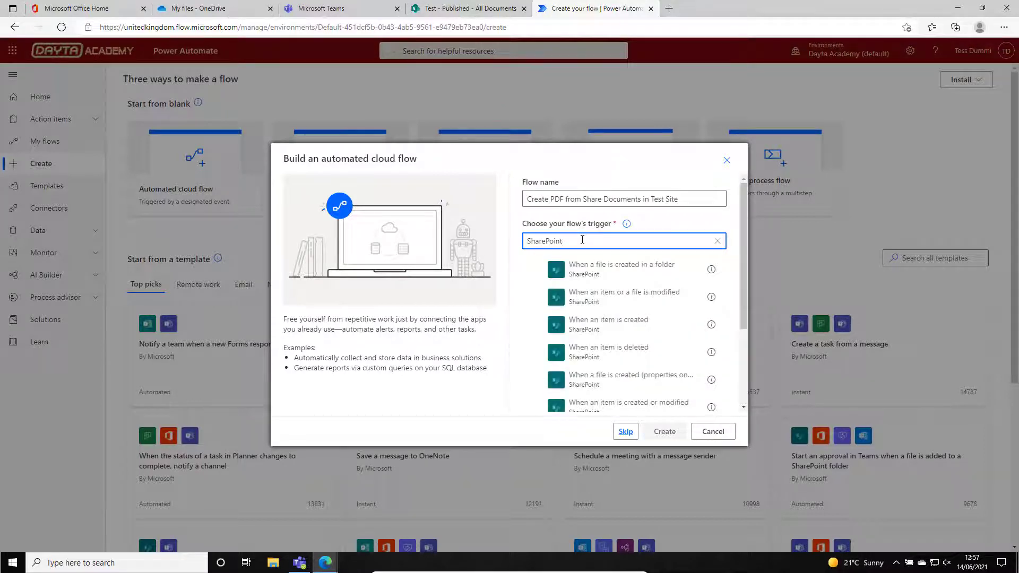
{"action": "left_click", "coordinate": [645, 387]}
{"action": "left_click", "coordinate": [664, 431]}
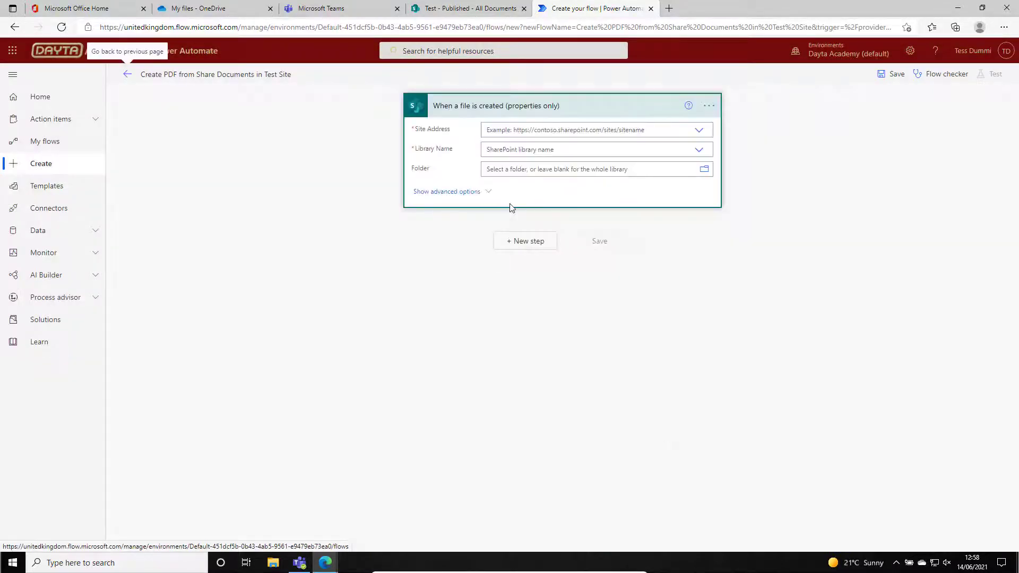
{"action": "left_click", "coordinate": [573, 131]}
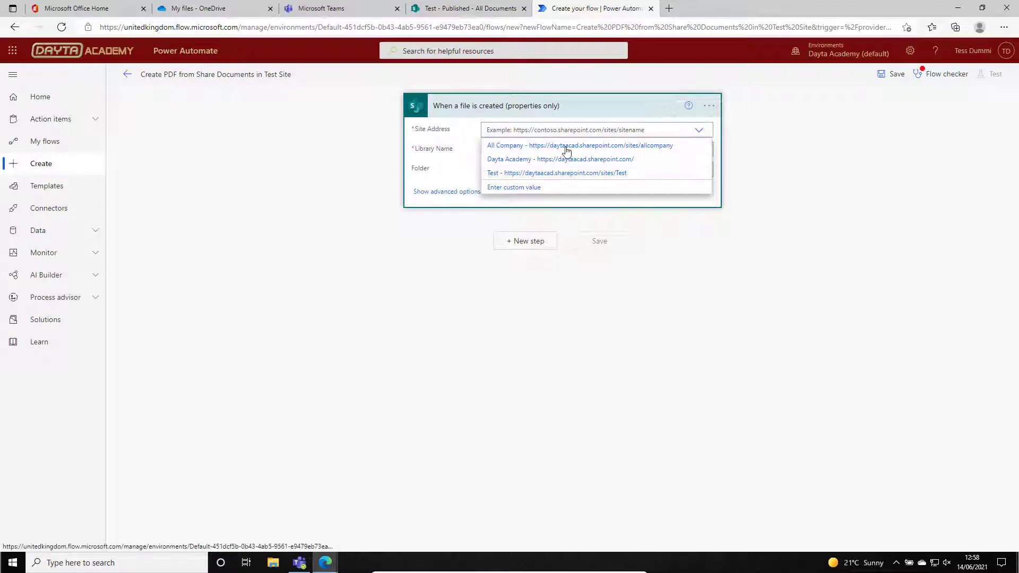
{"action": "left_click", "coordinate": [641, 179]}
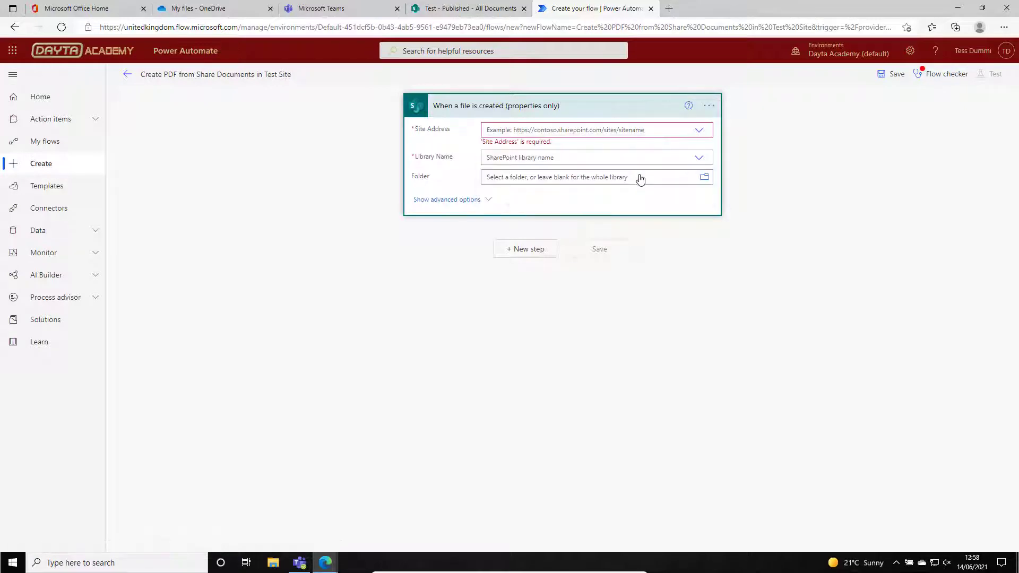
{"action": "left_click", "coordinate": [601, 130]}
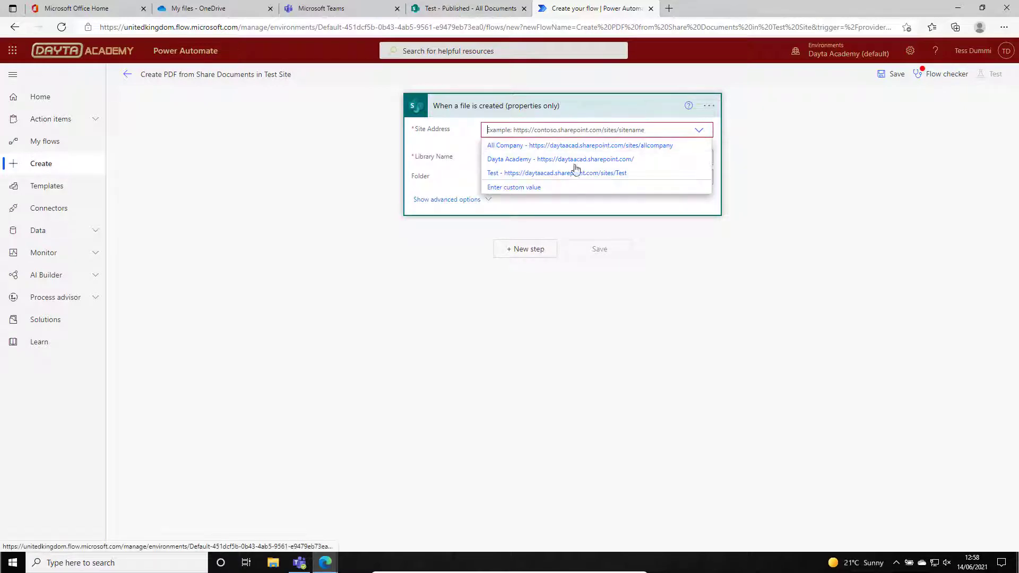
{"action": "left_click", "coordinate": [618, 322]}
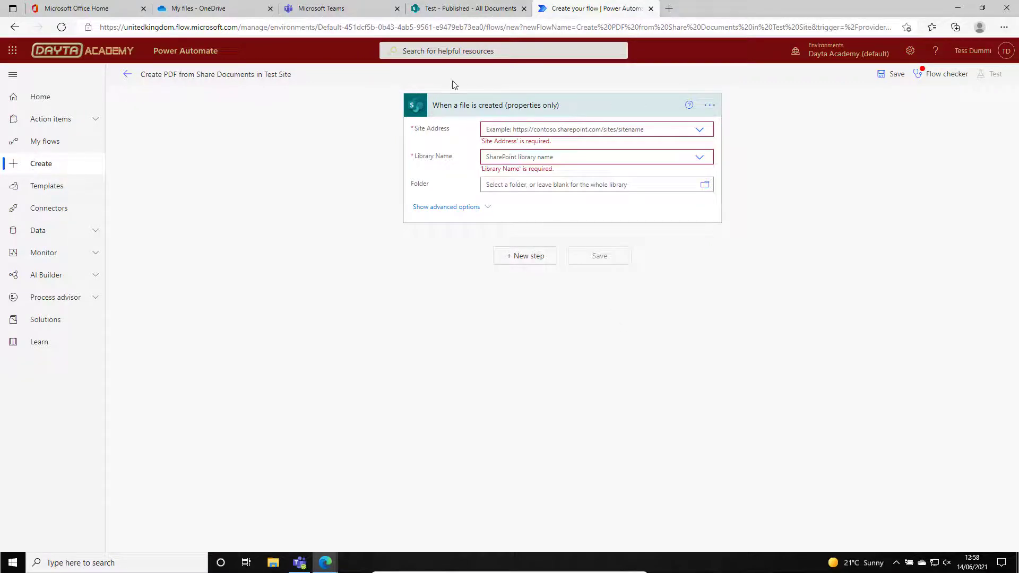
Switch to the SharePoint Test site and copy the link to its home page.
{"action": "left_click", "coordinate": [464, 11]}
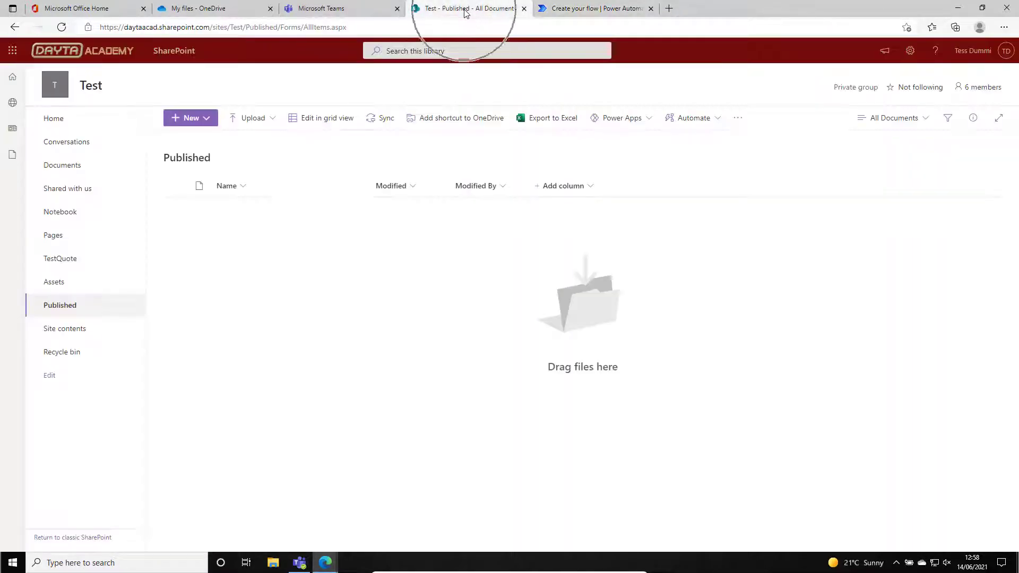
{"action": "left_click", "coordinate": [62, 94]}
{"action": "right_click", "coordinate": [63, 94]}
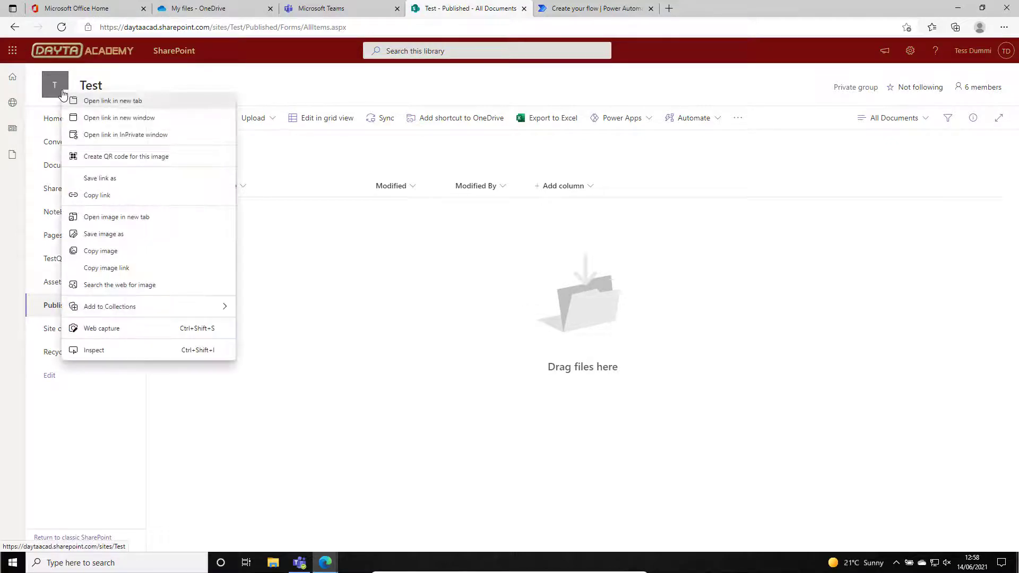
{"action": "left_click", "coordinate": [137, 200]}
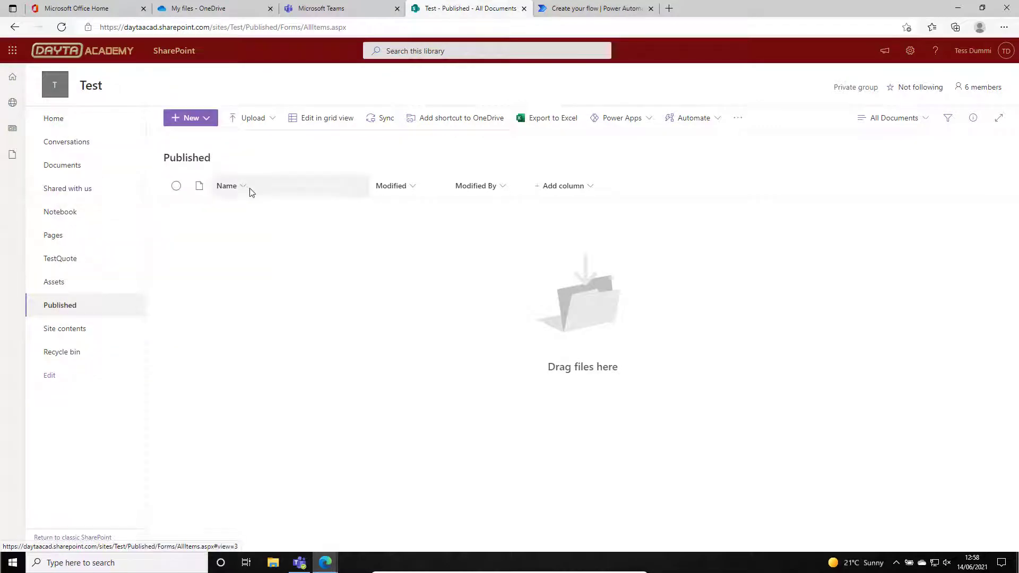
{"action": "left_click", "coordinate": [595, 6]}
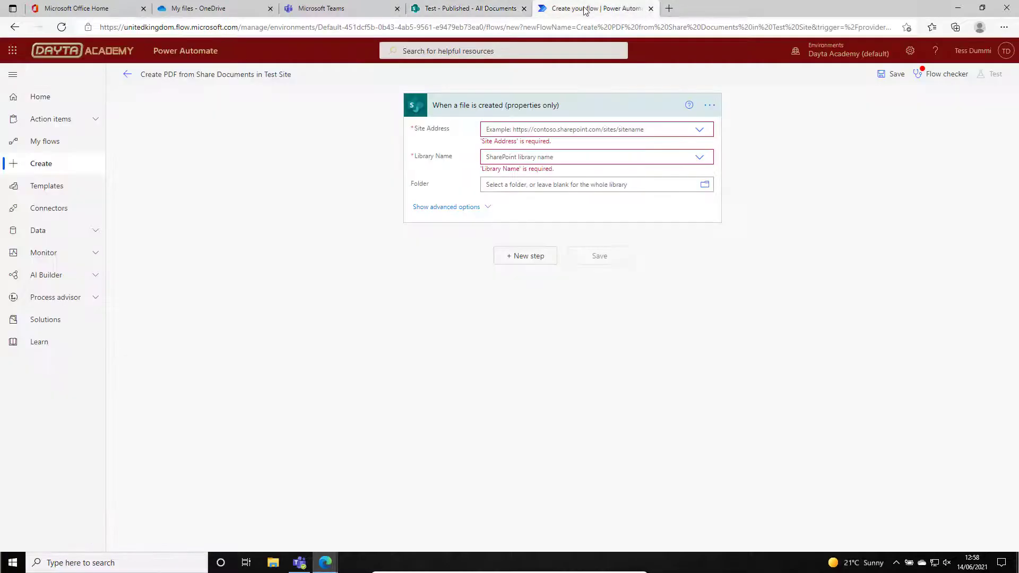
{"action": "left_click", "coordinate": [699, 131]}
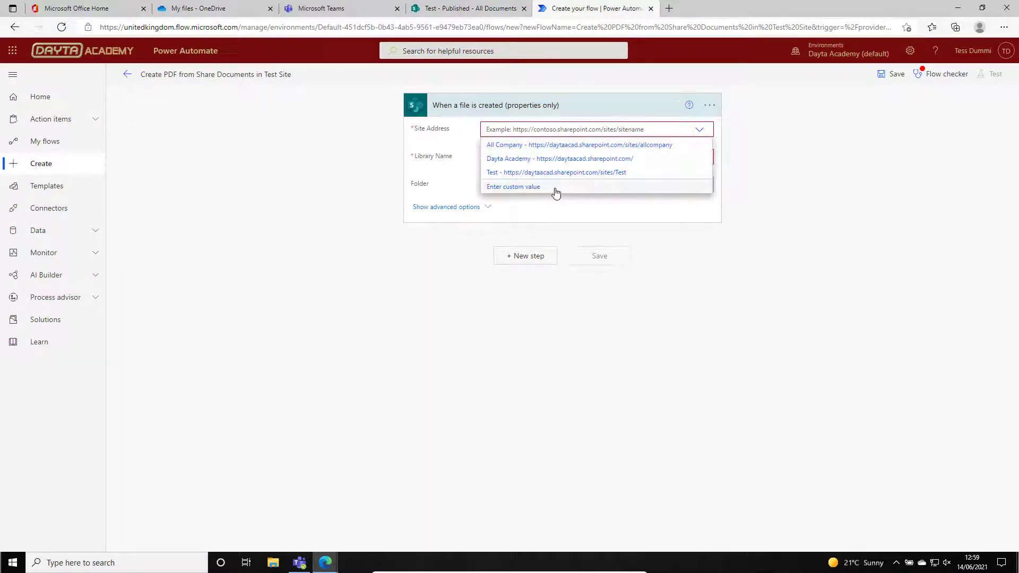
{"action": "left_click", "coordinate": [556, 188]}
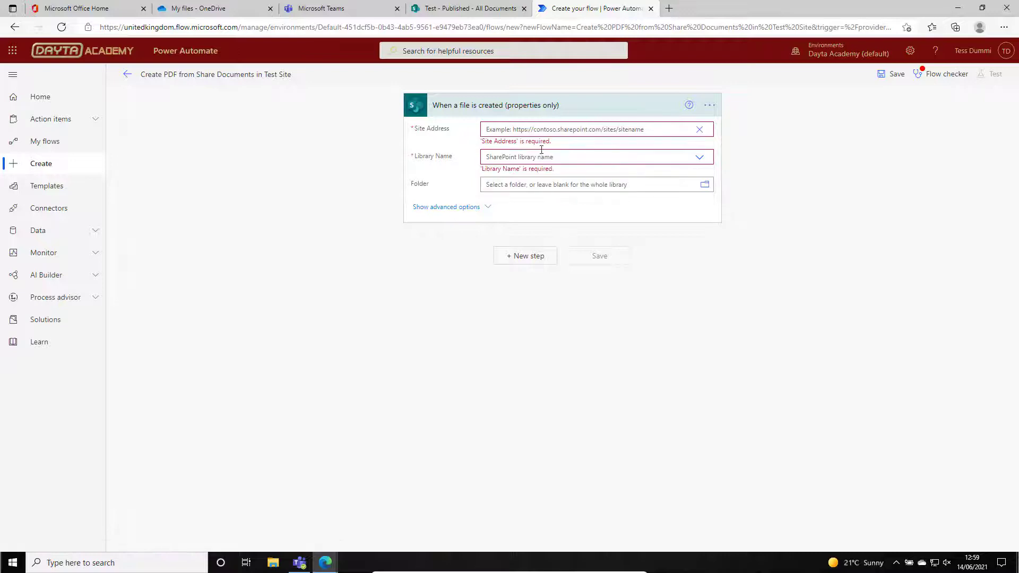
{"action": "right_click", "coordinate": [522, 131]}
{"action": "left_click", "coordinate": [561, 242]}
{"action": "left_click", "coordinate": [520, 149]}
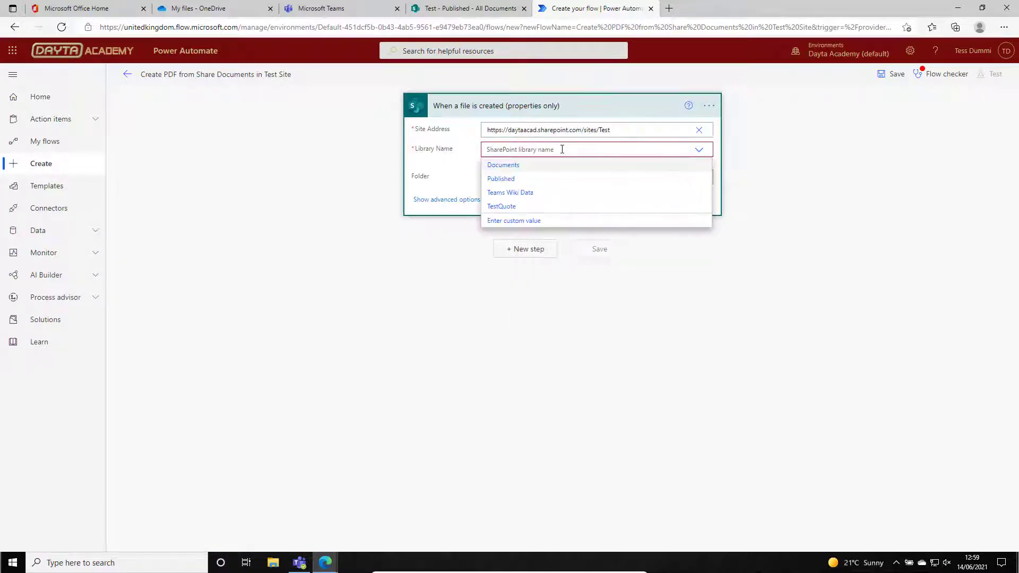
{"action": "left_click", "coordinate": [514, 165]}
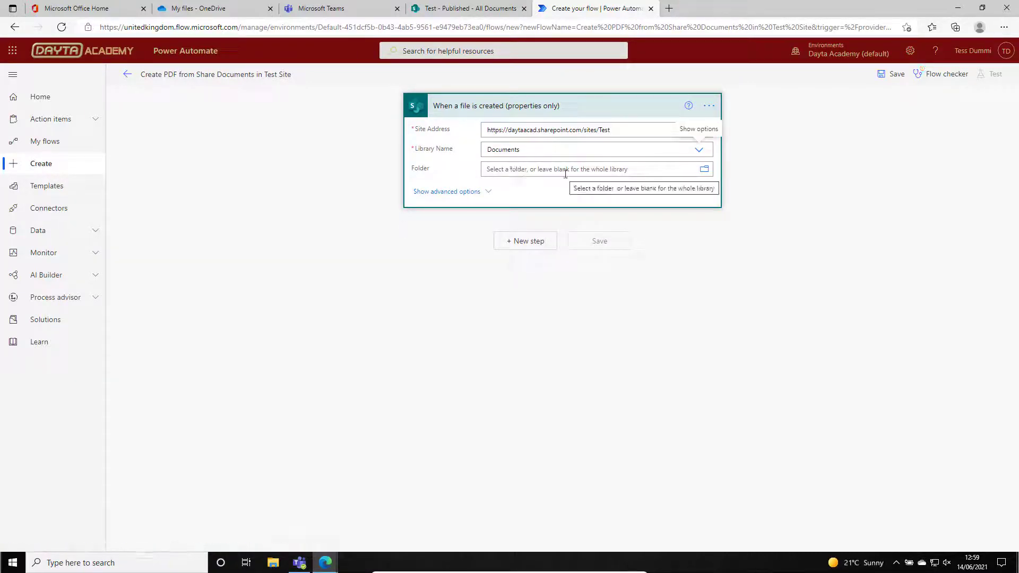
Set the trigger's Folder to /Shared Documents/General.
{"action": "left_click", "coordinate": [704, 170]}
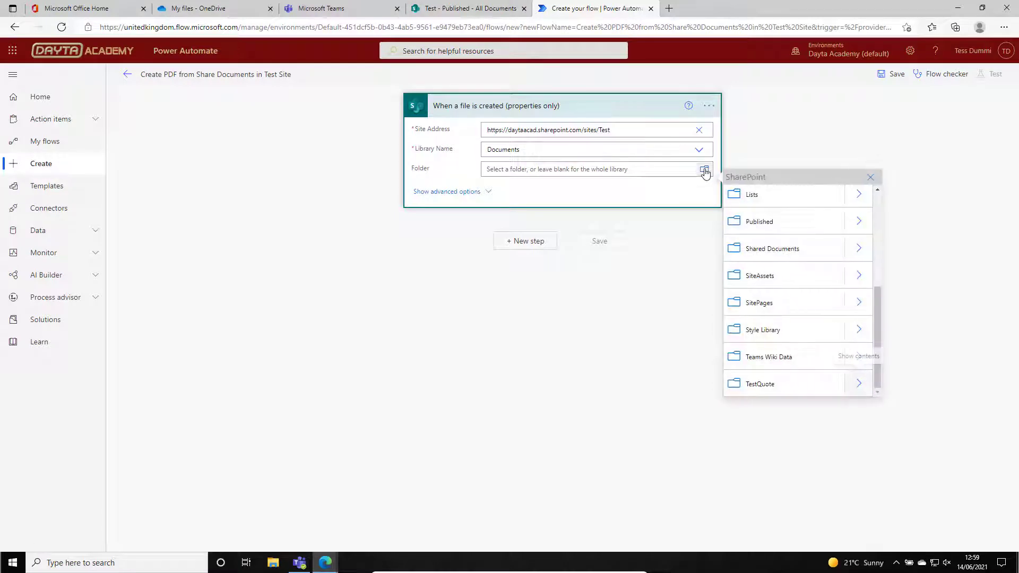
{"action": "left_click", "coordinate": [856, 250]}
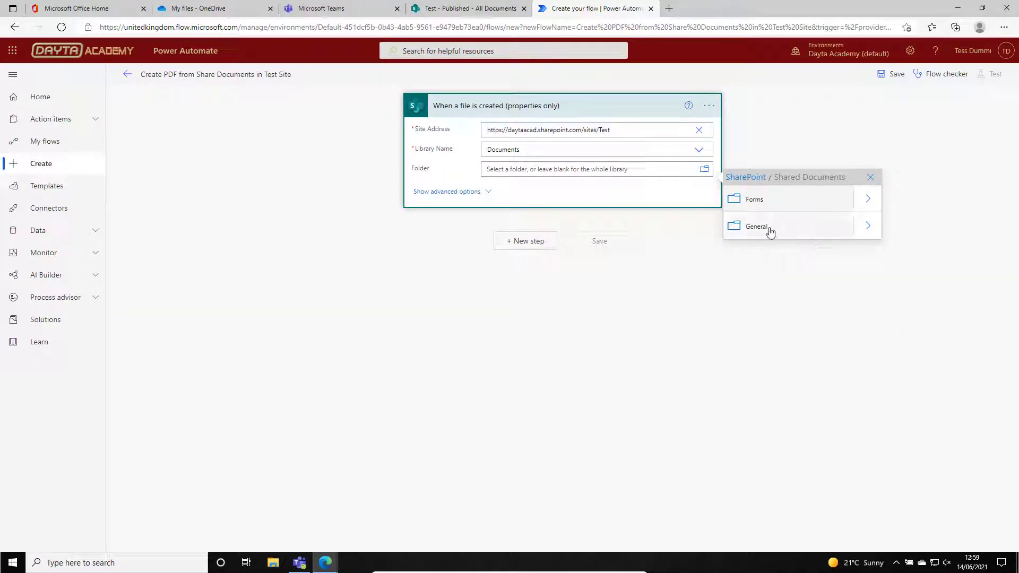
{"action": "left_click", "coordinate": [801, 232]}
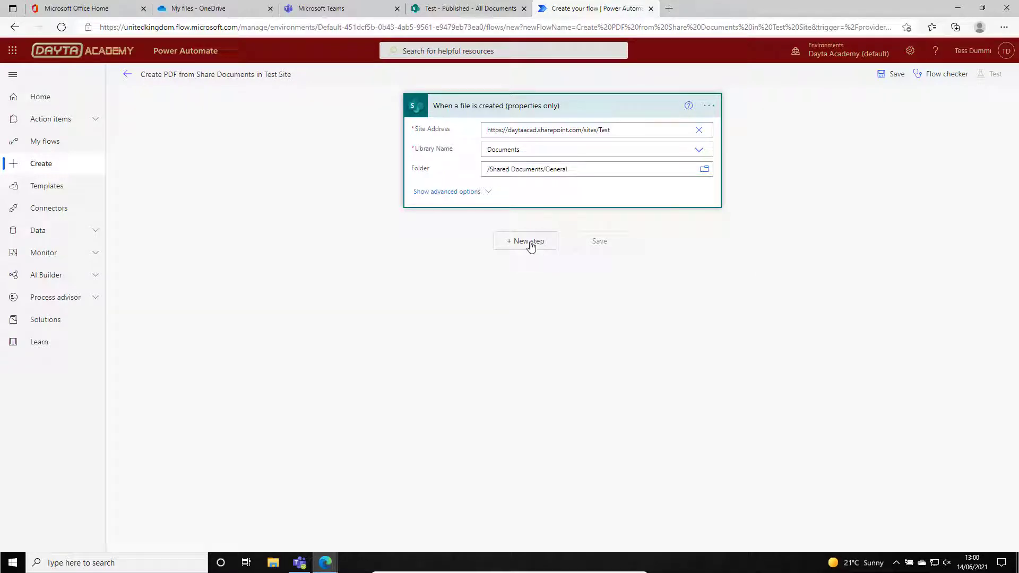
Add a new flow step using the SharePoint "Get file content" action.
{"action": "left_click", "coordinate": [528, 241]}
{"action": "type", "text": "SharePoint"}
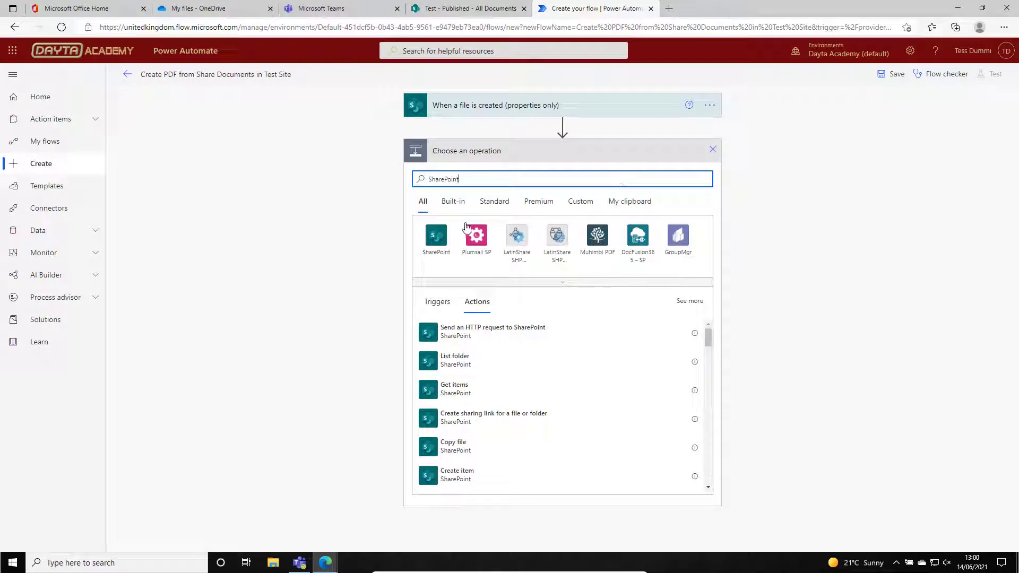
{"action": "left_click", "coordinate": [435, 236]}
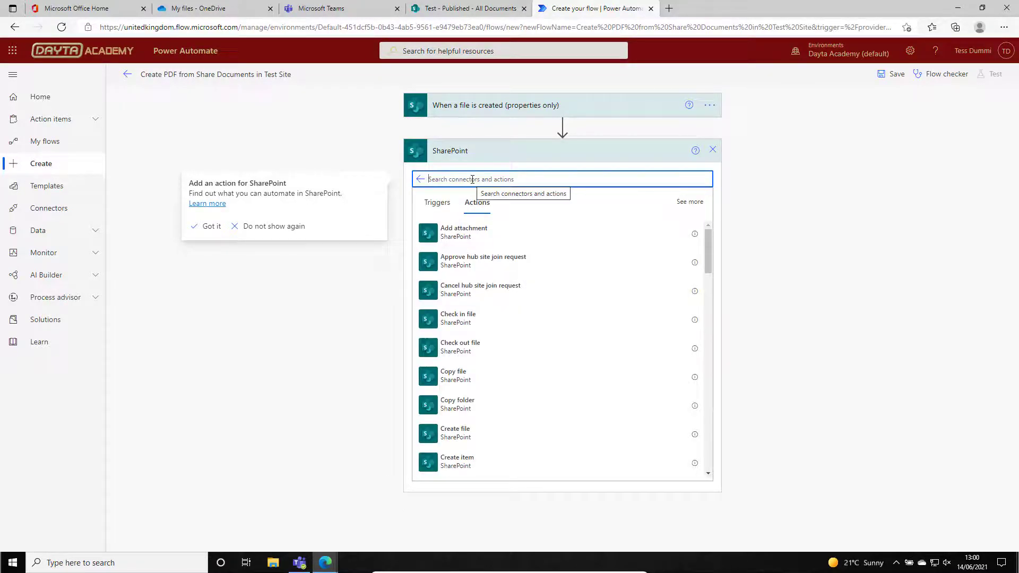
{"action": "type", "text": "content"}
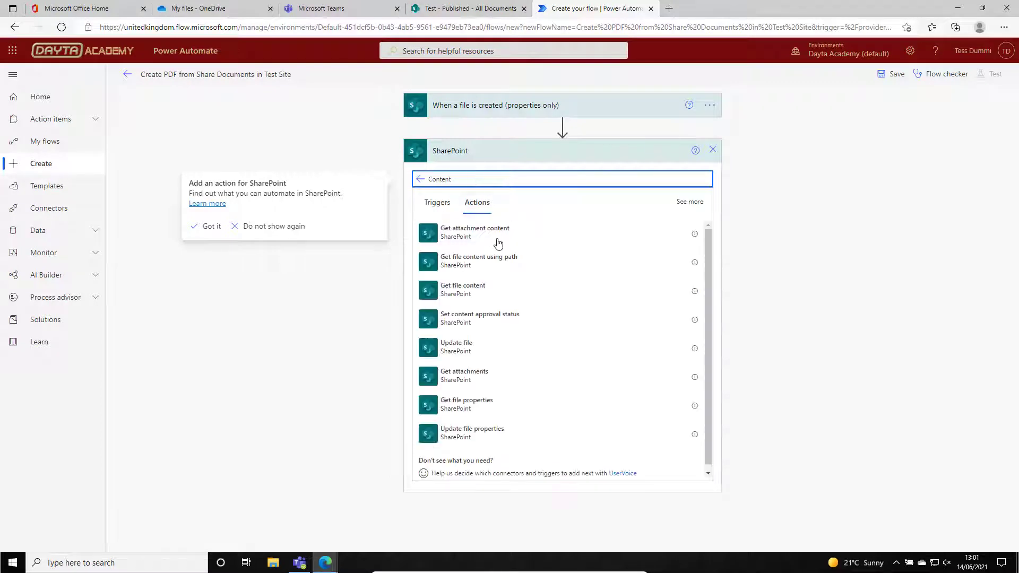
{"action": "left_click", "coordinate": [472, 291]}
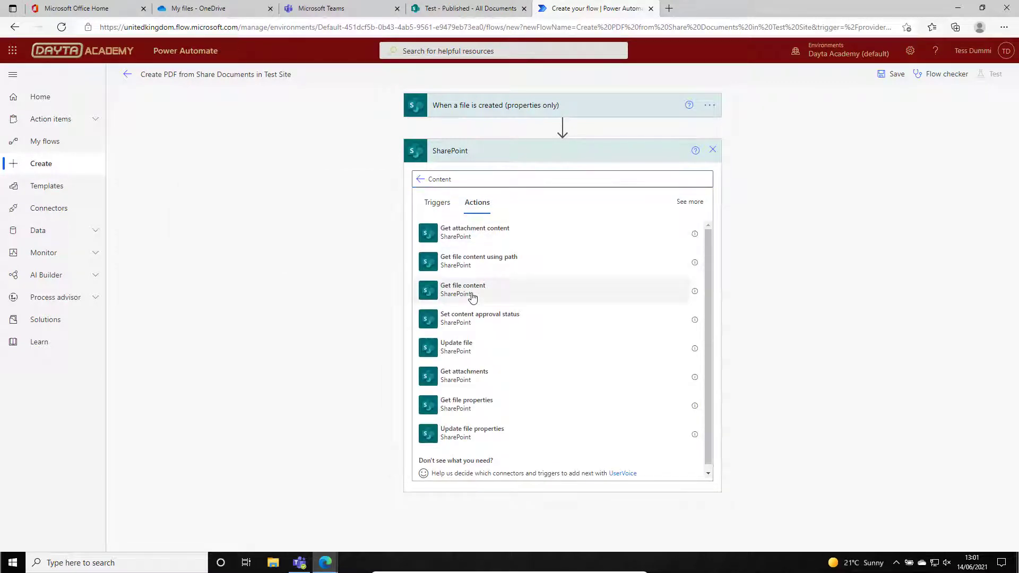
In Get file content, choose the Test site as Site Address and insert the trigger's Identifier dynamic value as File Identifier.
{"action": "left_click", "coordinate": [699, 175]}
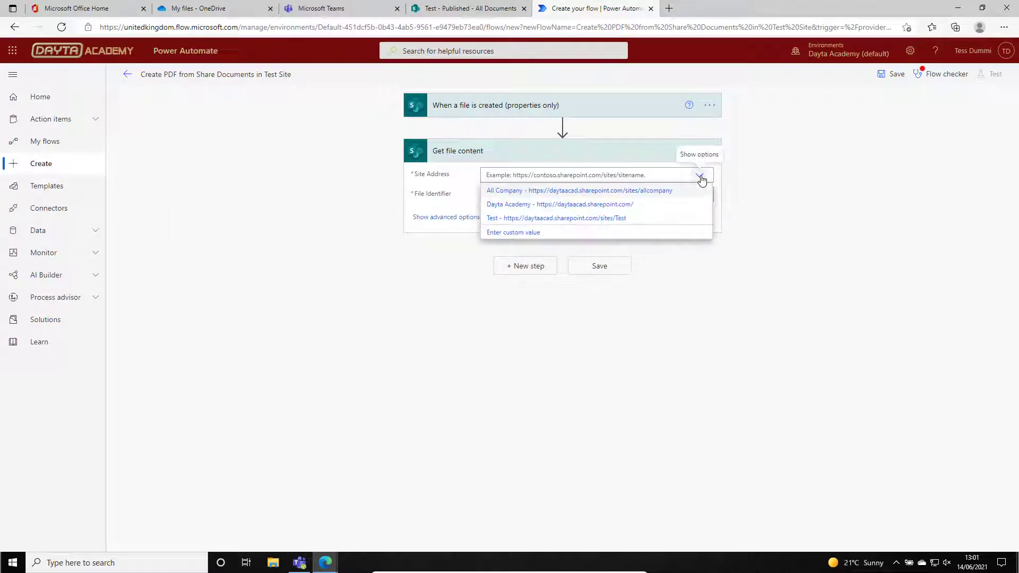
{"action": "left_click", "coordinate": [606, 219]}
{"action": "left_click", "coordinate": [539, 195]}
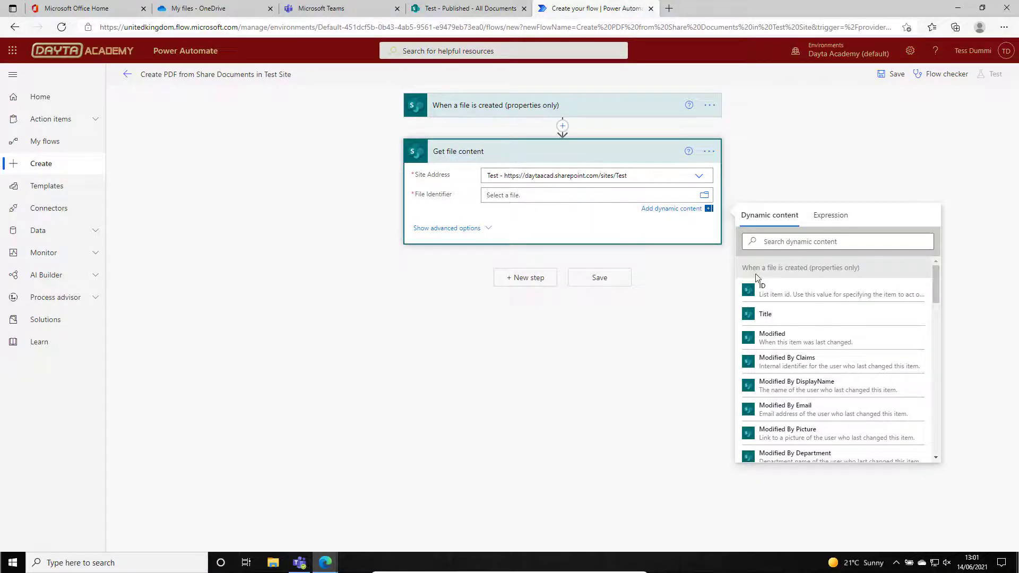
{"action": "key", "text": "ctrl"}
{"action": "left_click_drag", "start_coordinate": [936, 295], "coordinate": [934, 402]}
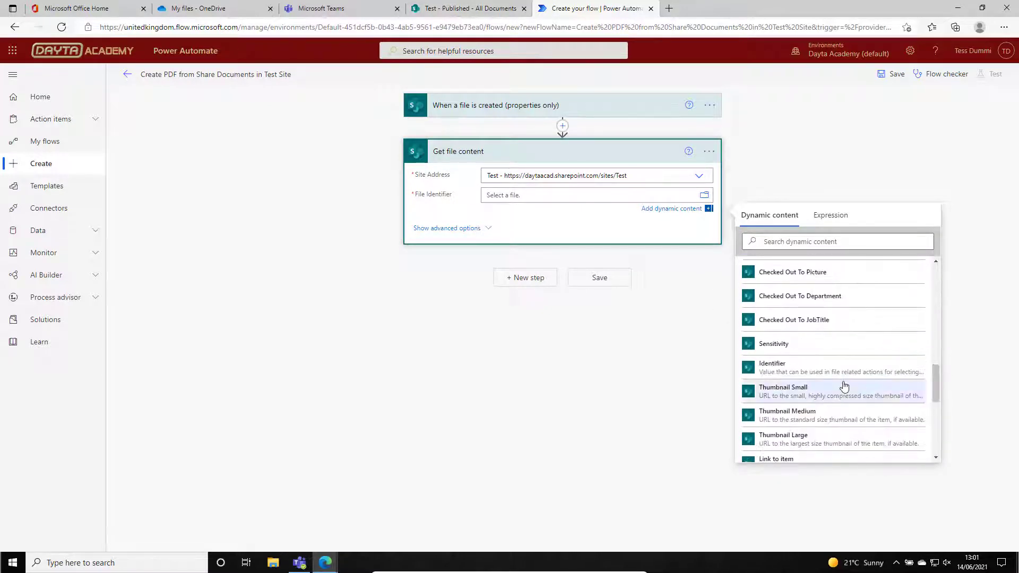
{"action": "key", "text": "ctrl"}
{"action": "left_click", "coordinate": [807, 374]}
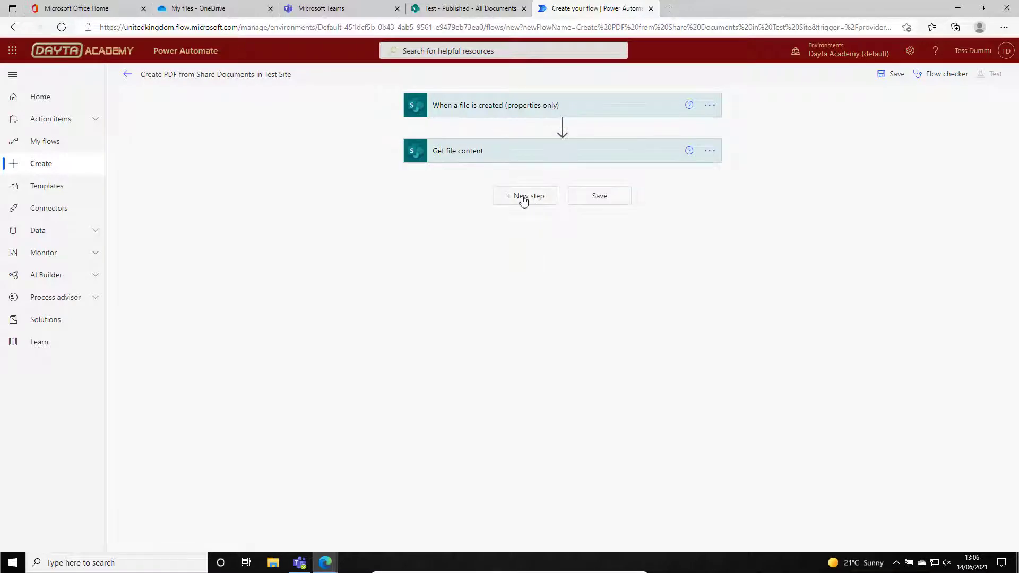
Add a new flow step using the OneDrive for Business "Create file" action after Get file content.
{"action": "left_click", "coordinate": [523, 200]}
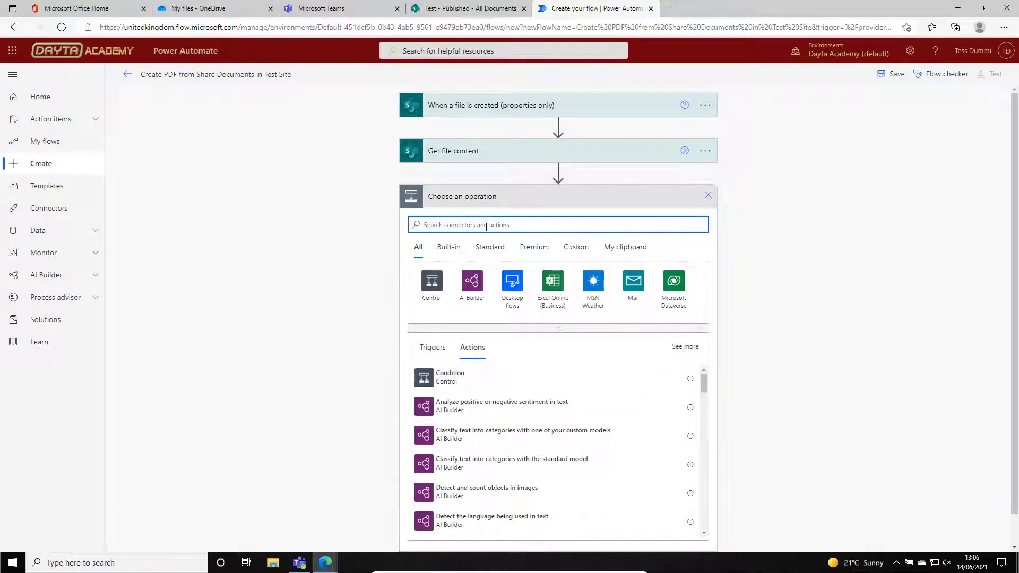
{"action": "type", "text": "OneDrive"}
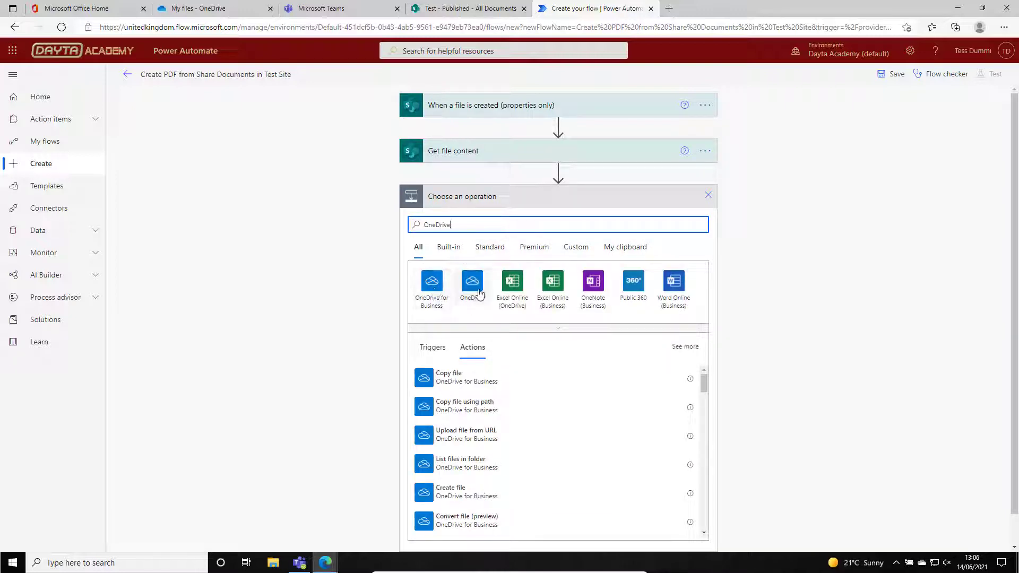
{"action": "left_click", "coordinate": [430, 287]}
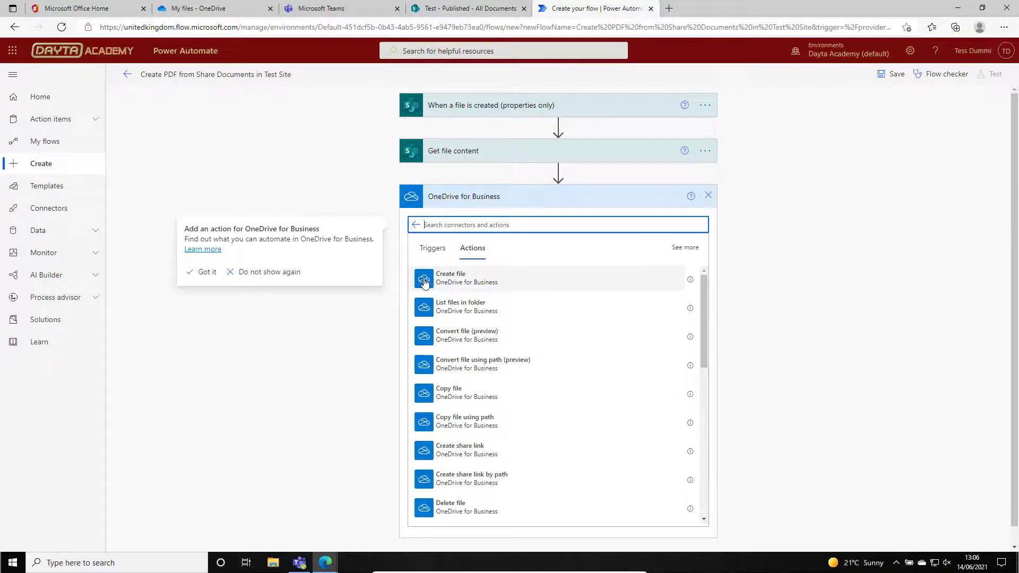
{"action": "left_click", "coordinate": [424, 281]}
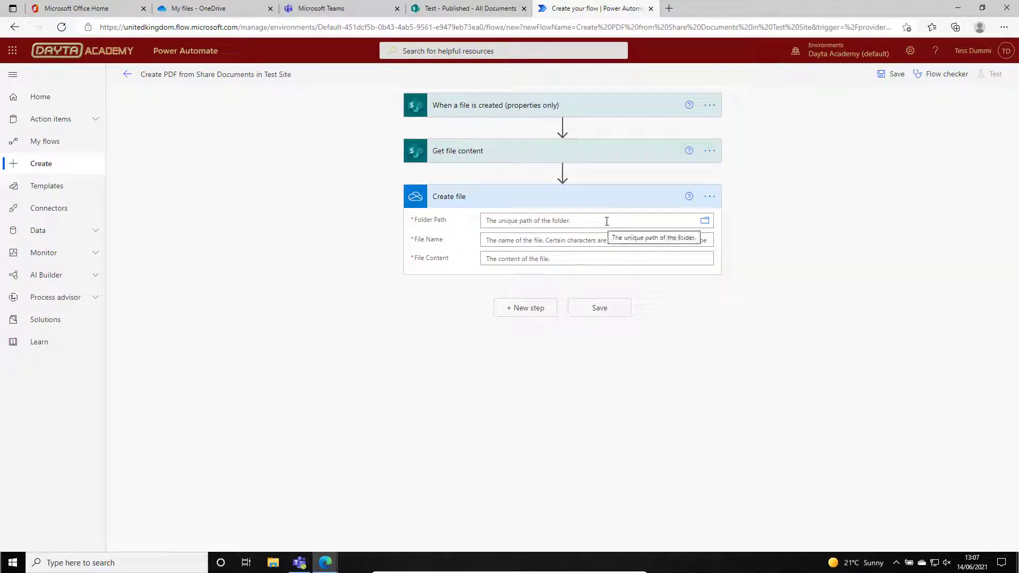
Set the OneDrive Create file action's Folder Path to /PDF Creation.
{"action": "left_click", "coordinate": [705, 222]}
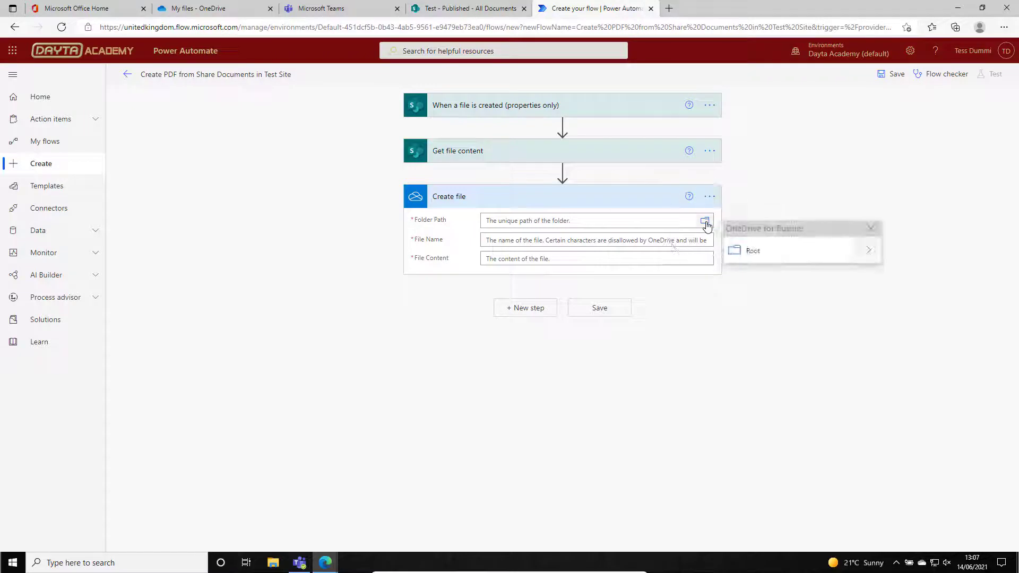
{"action": "left_click", "coordinate": [874, 257]}
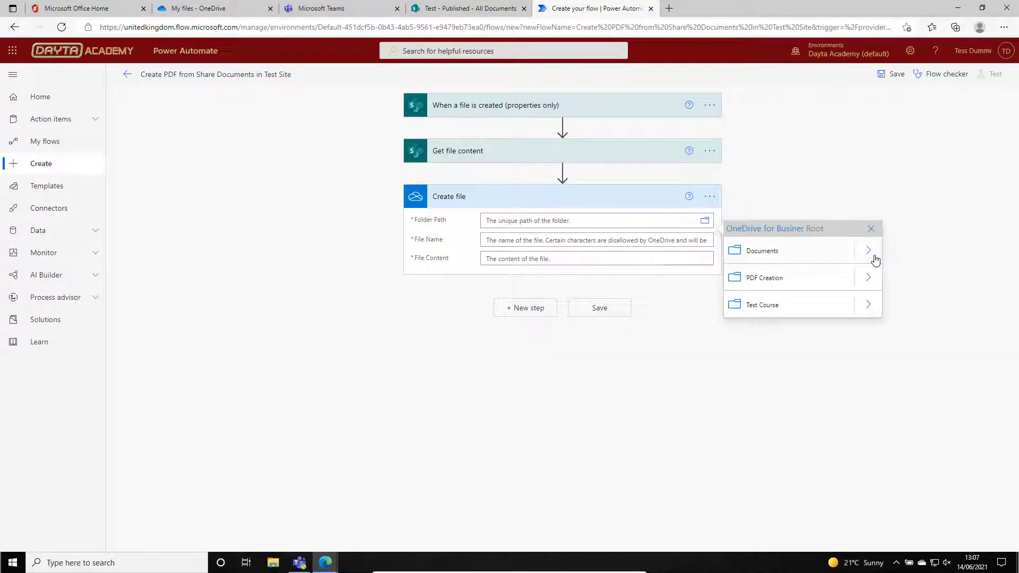
{"action": "left_click", "coordinate": [834, 280]}
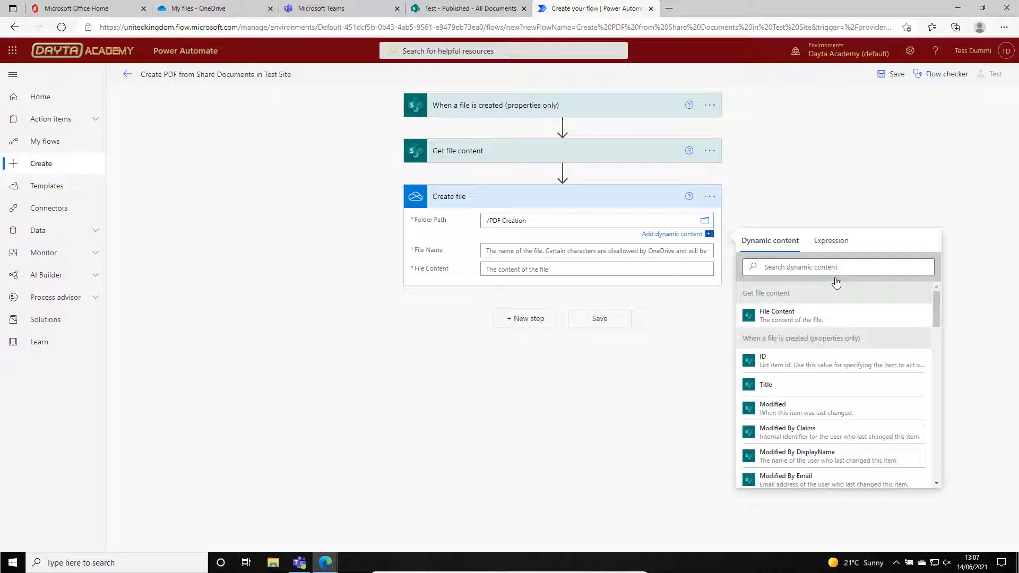
In the OneDrive Create file action, insert "File name with extension" as the File Name and "File Content" as the File Content.
{"action": "left_click", "coordinate": [653, 250]}
{"action": "left_click_drag", "start_coordinate": [937, 331], "coordinate": [936, 429]}
{"action": "left_click_drag", "start_coordinate": [933, 439], "coordinate": [928, 459]}
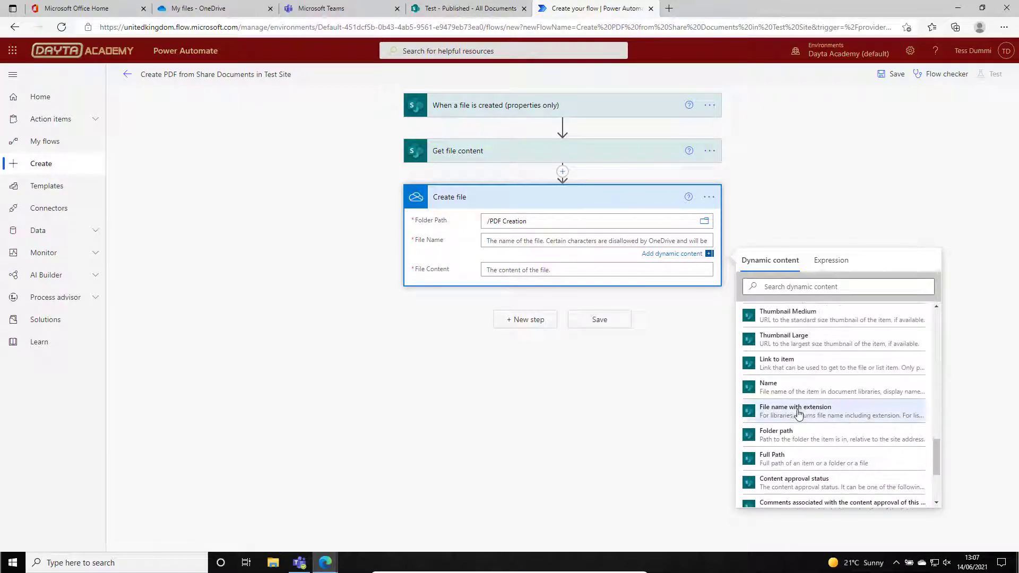
{"action": "left_click", "coordinate": [795, 411]}
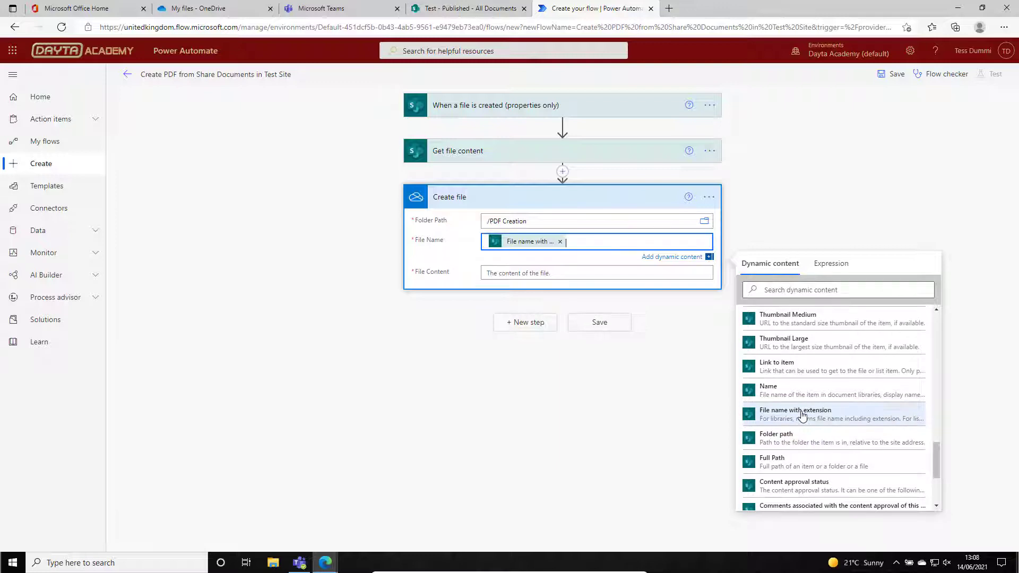
{"action": "left_click", "coordinate": [562, 275]}
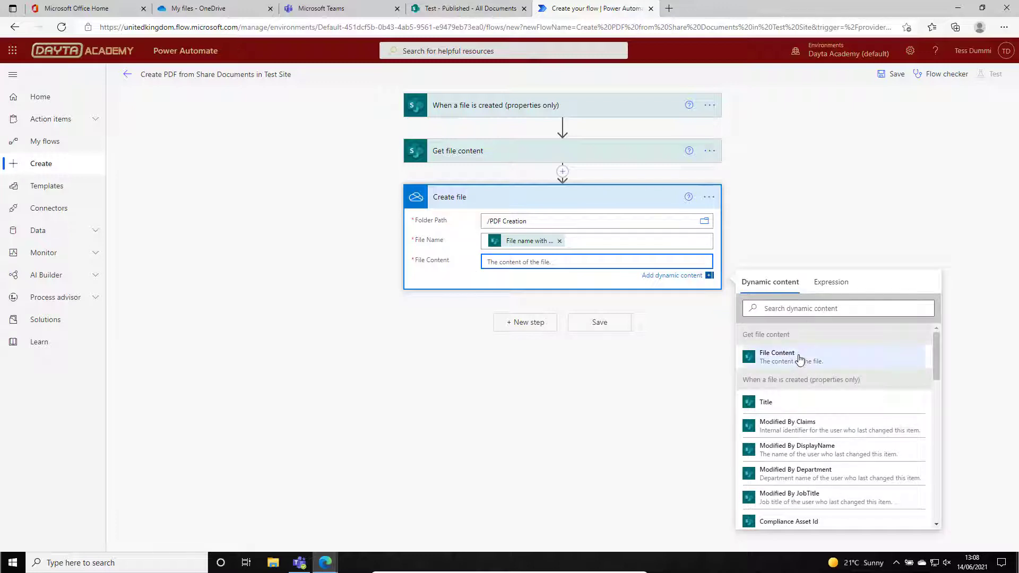
{"action": "left_click", "coordinate": [800, 361]}
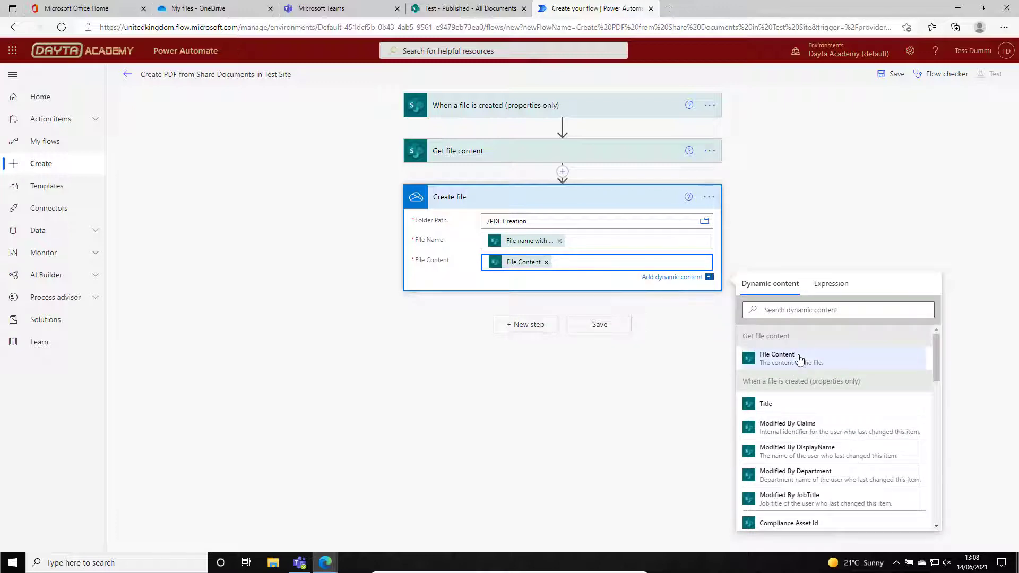
{"action": "left_click", "coordinate": [598, 421]}
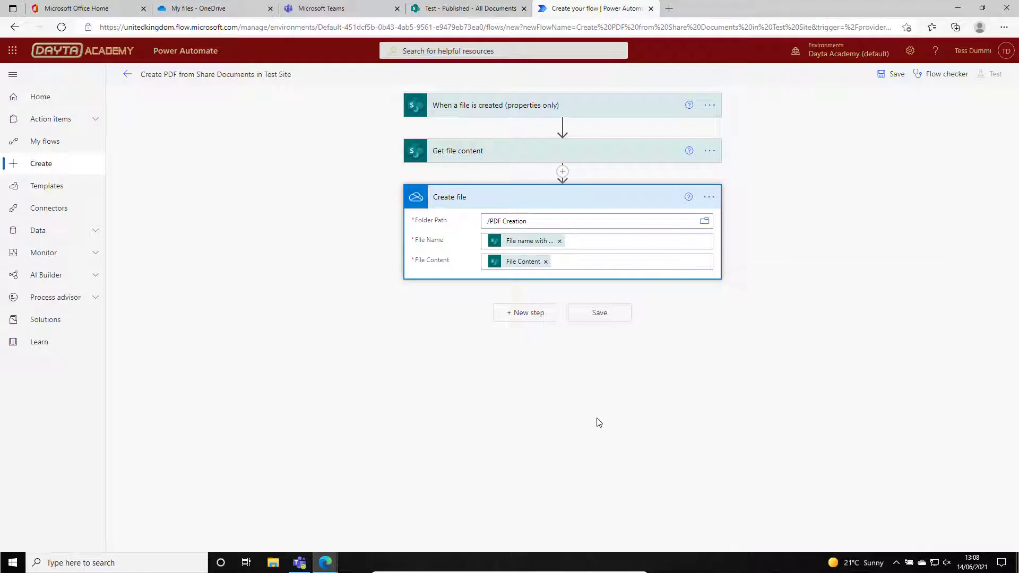
Add a new flow step using the OneDrive for Business "Convert file (preview)" action.
{"action": "left_click", "coordinate": [524, 313]}
{"action": "left_click", "coordinate": [547, 314]}
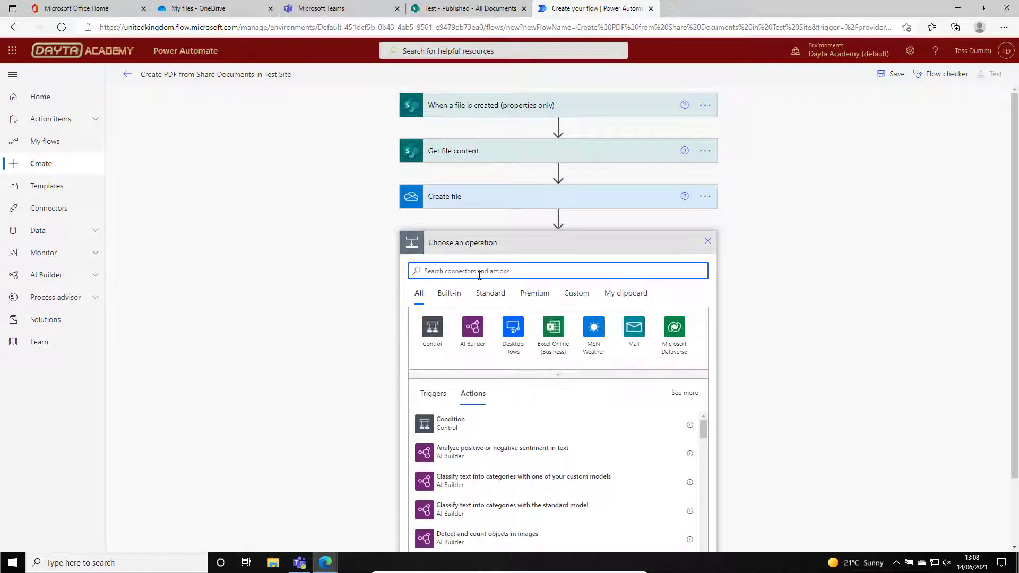
{"action": "type", "text": "OneDrive"}
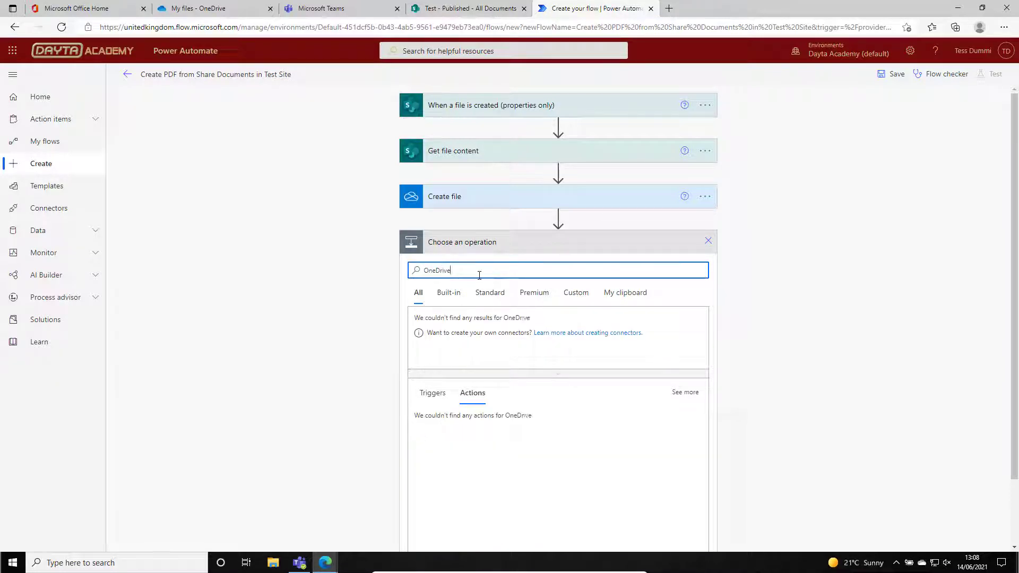
{"action": "left_click", "coordinate": [435, 333]}
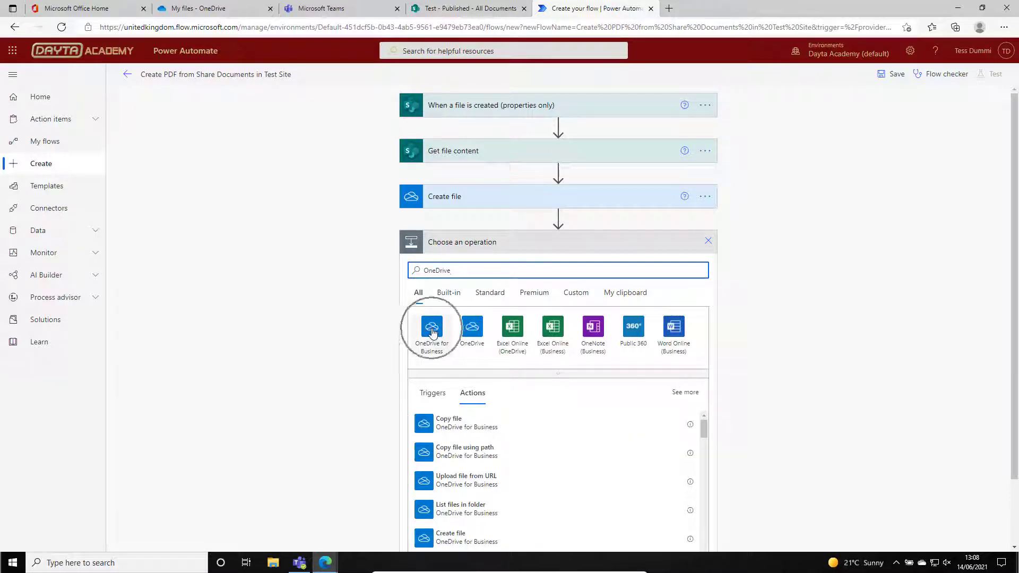
{"action": "left_click", "coordinate": [426, 383]}
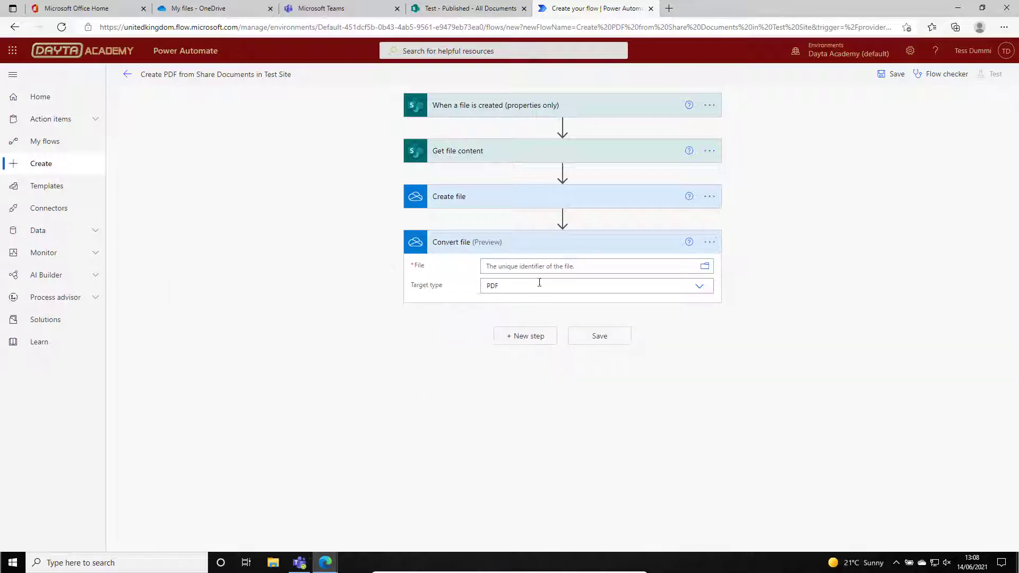
In Convert file, insert the Id from Create file as the File and choose PDF as the Target type.
{"action": "left_click", "coordinate": [583, 267]}
{"action": "left_click", "coordinate": [595, 199]}
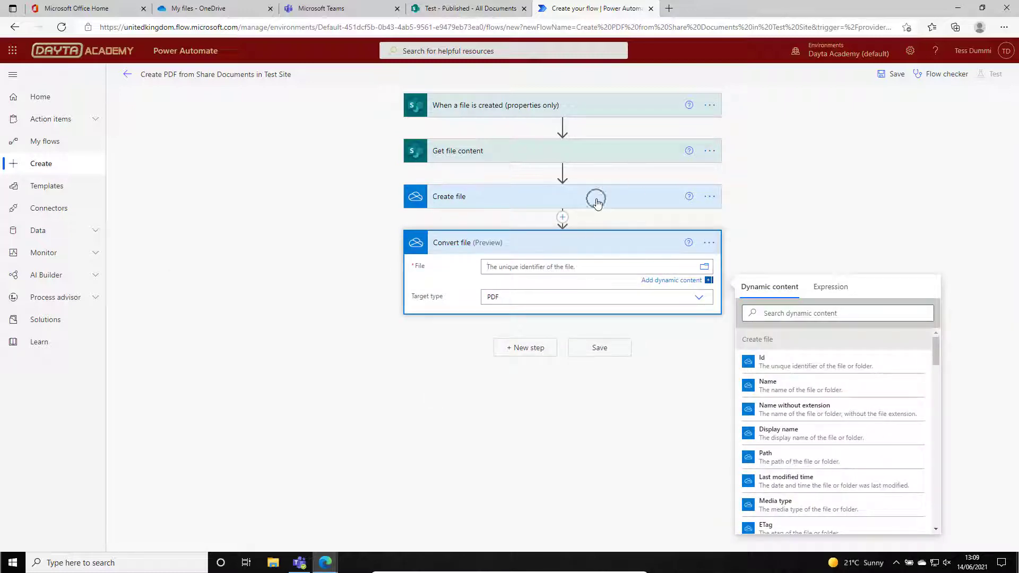
{"action": "left_click", "coordinate": [794, 348]}
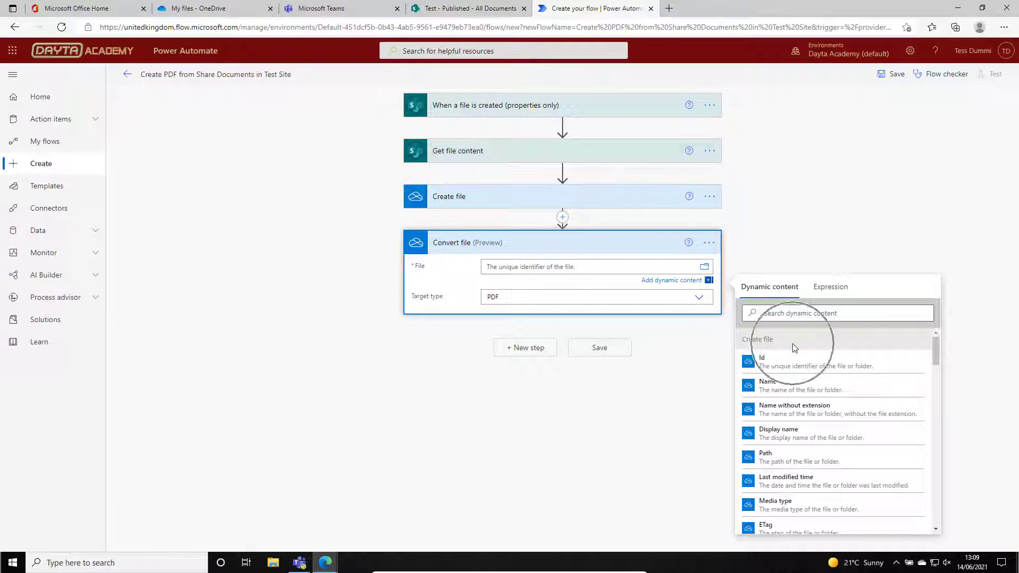
{"action": "left_click", "coordinate": [780, 364]}
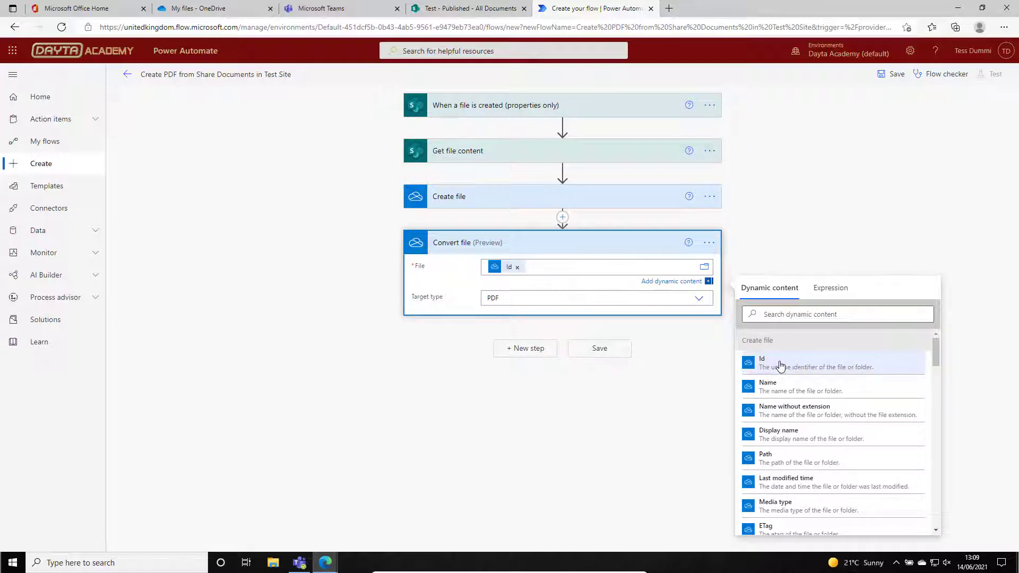
{"action": "left_click", "coordinate": [700, 300]}
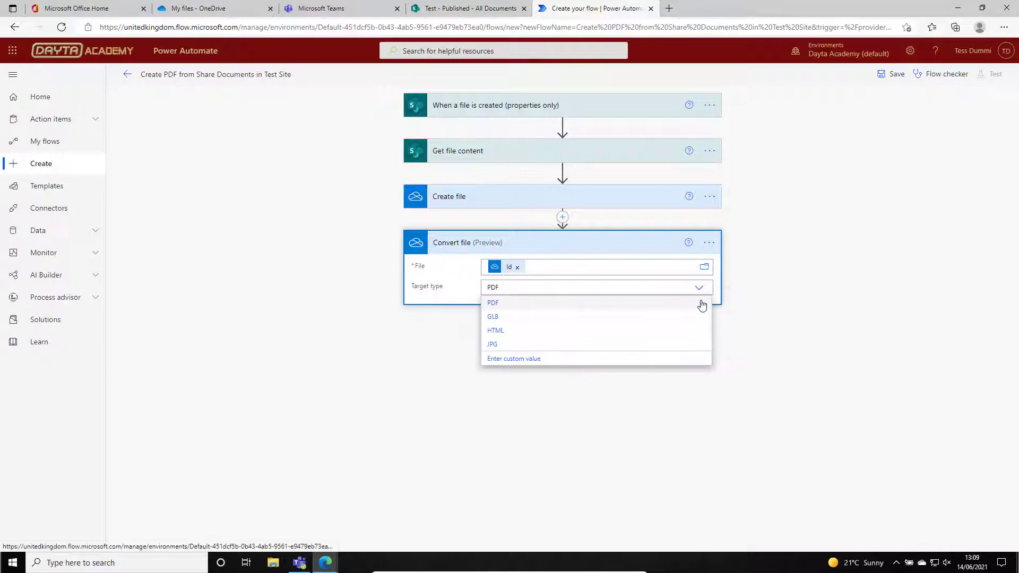
{"action": "left_click", "coordinate": [496, 305]}
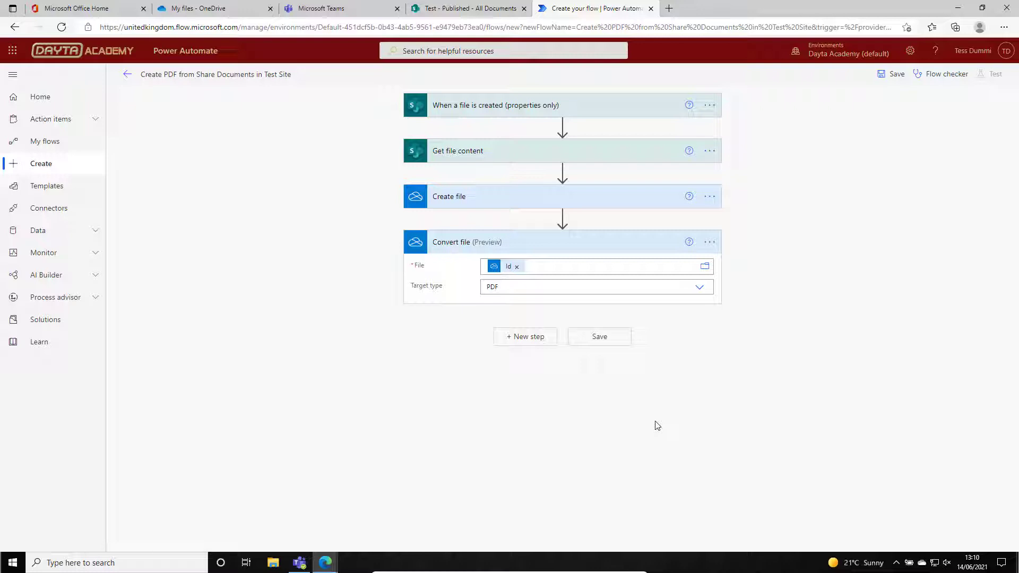
Add a new flow step using the SharePoint "Create file" action after Convert file.
{"action": "left_click", "coordinate": [545, 337]}
{"action": "type", "text": "Share"}
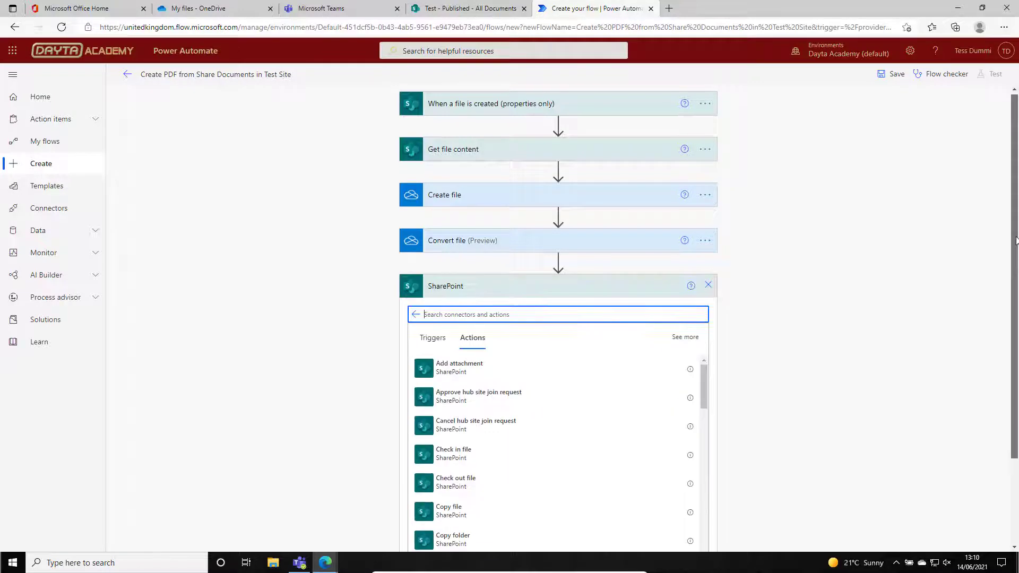
{"action": "left_click_drag", "start_coordinate": [1014, 243], "coordinate": [1015, 325]}
{"action": "left_click", "coordinate": [474, 206]}
{"action": "type", "text": "Create"}
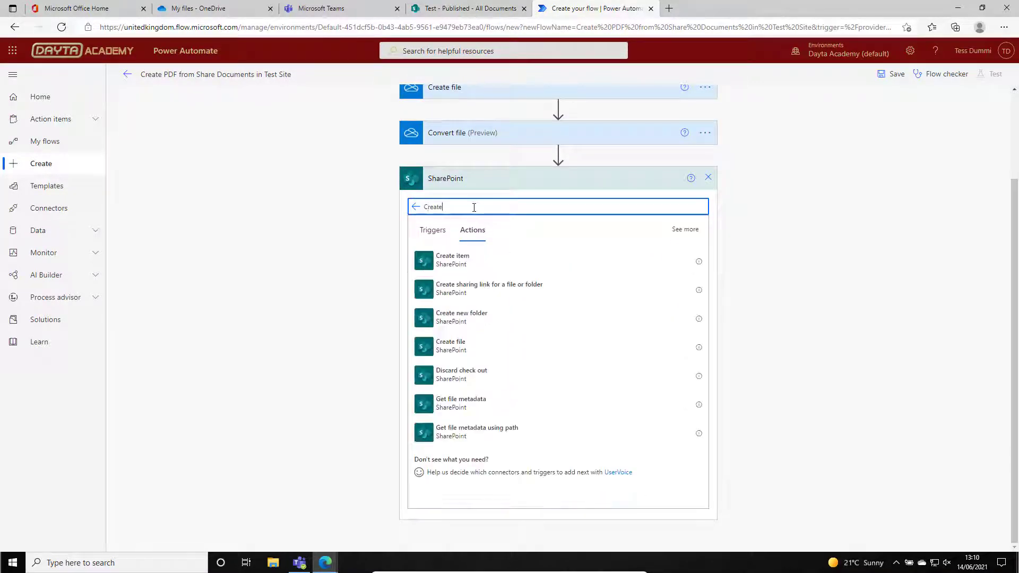
{"action": "left_click", "coordinate": [430, 350]}
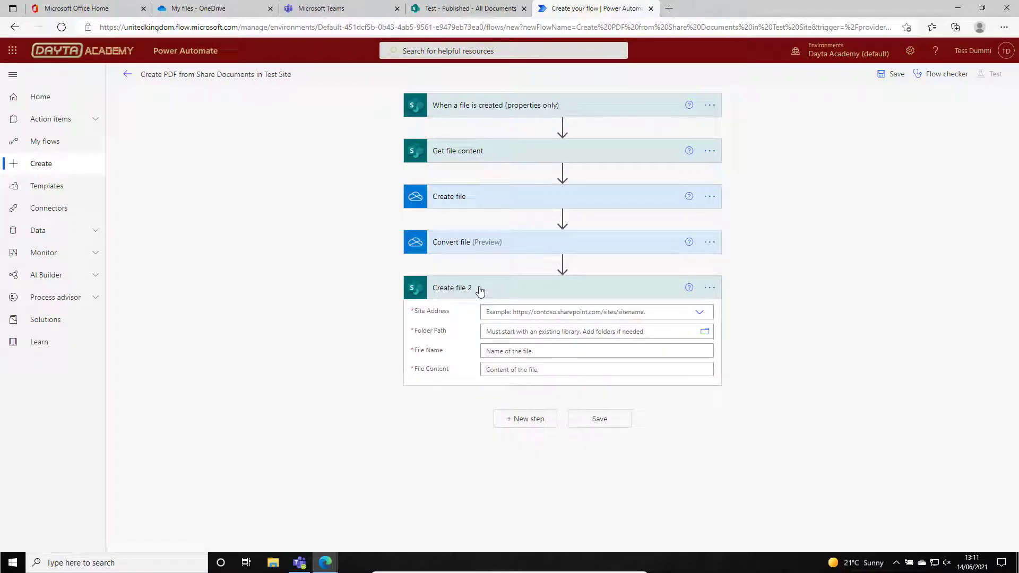
Rename the SharePoint "Create file 2" action to "Create published file".
{"action": "left_click", "coordinate": [709, 288]}
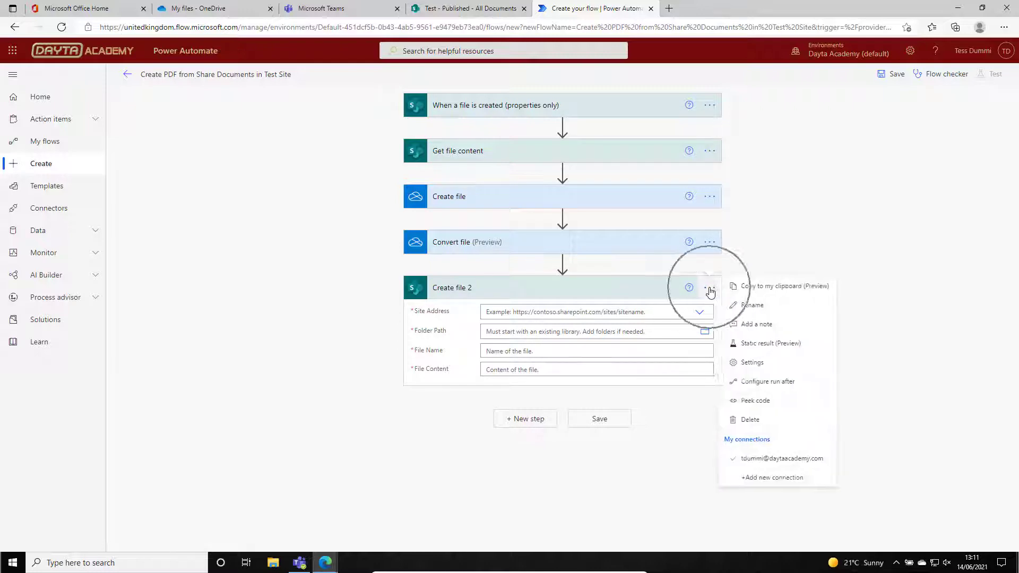
{"action": "left_click", "coordinate": [748, 305]}
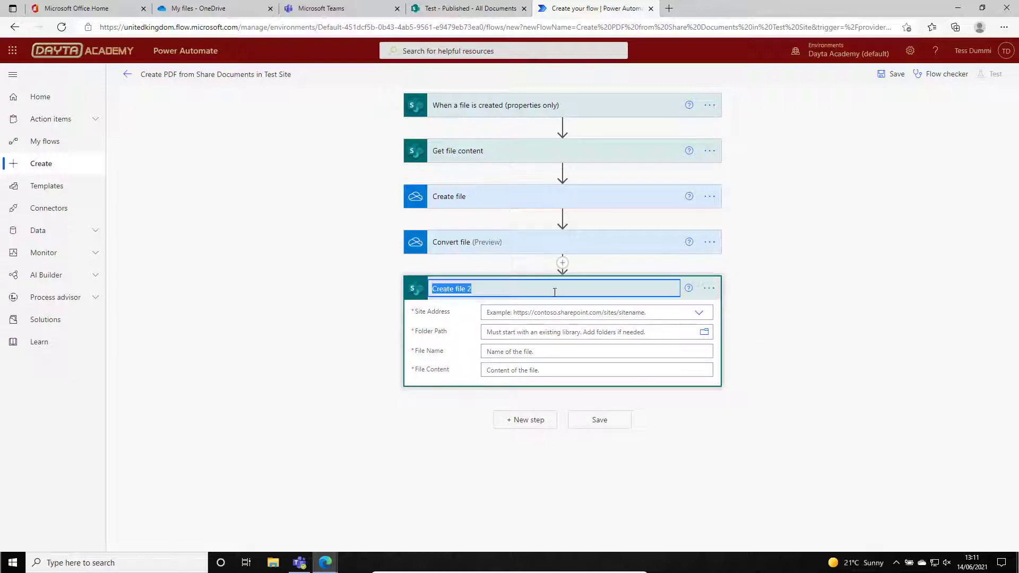
{"action": "left_click", "coordinate": [456, 288]}
{"action": "type", "text": "published"}
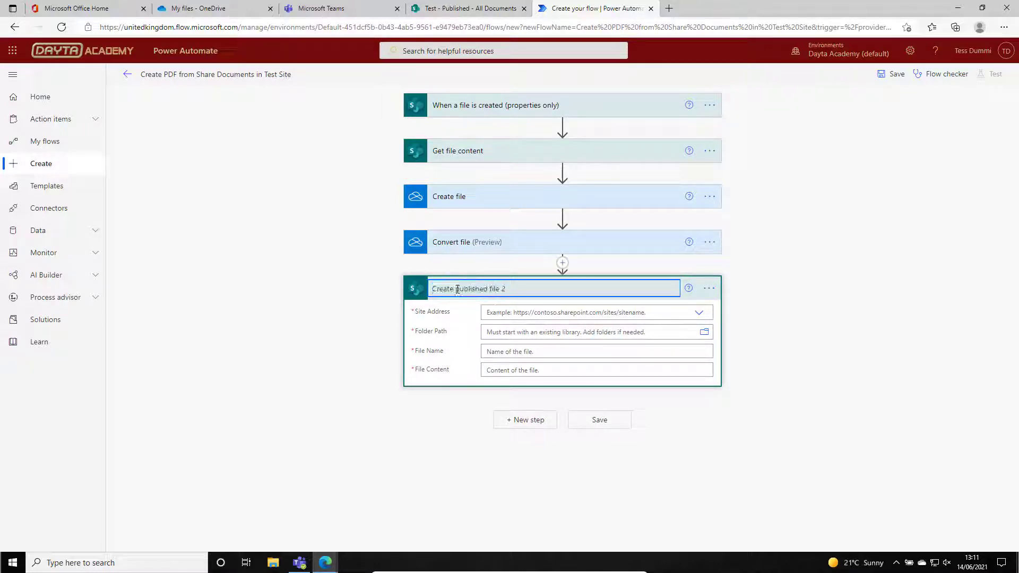
{"action": "key", "text": "End"}
{"action": "key", "text": "BackSpace"}
{"action": "left_click", "coordinate": [509, 314]}
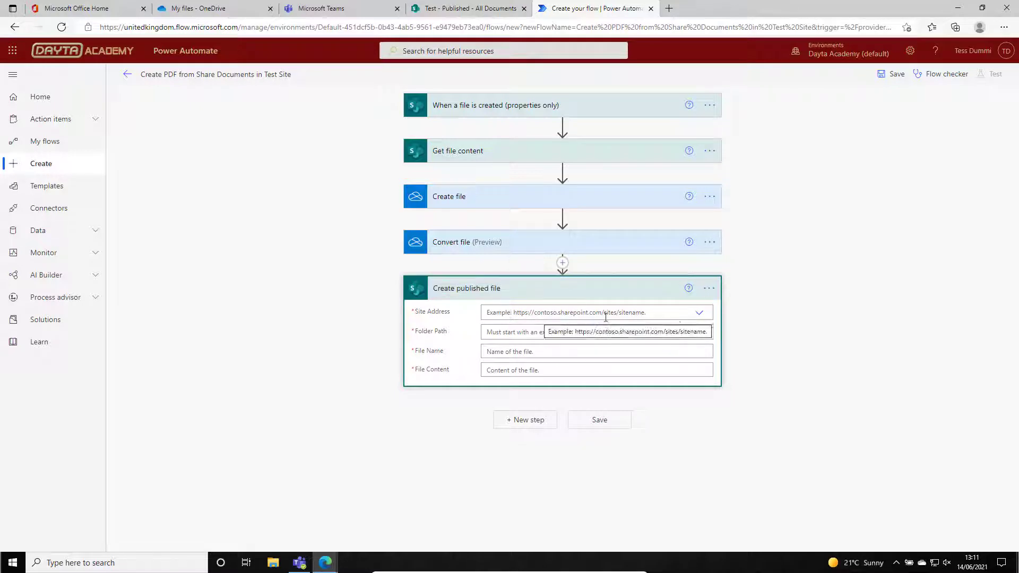
Set the published file action's Site Address to the Test site and its Folder Path to /Published.
{"action": "left_click", "coordinate": [698, 313]}
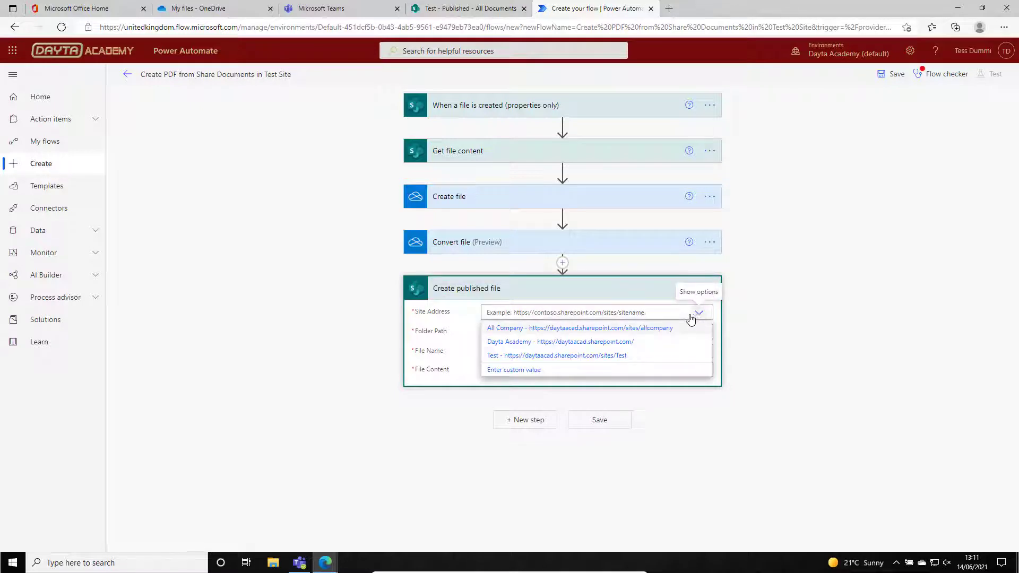
{"action": "left_click", "coordinate": [569, 356]}
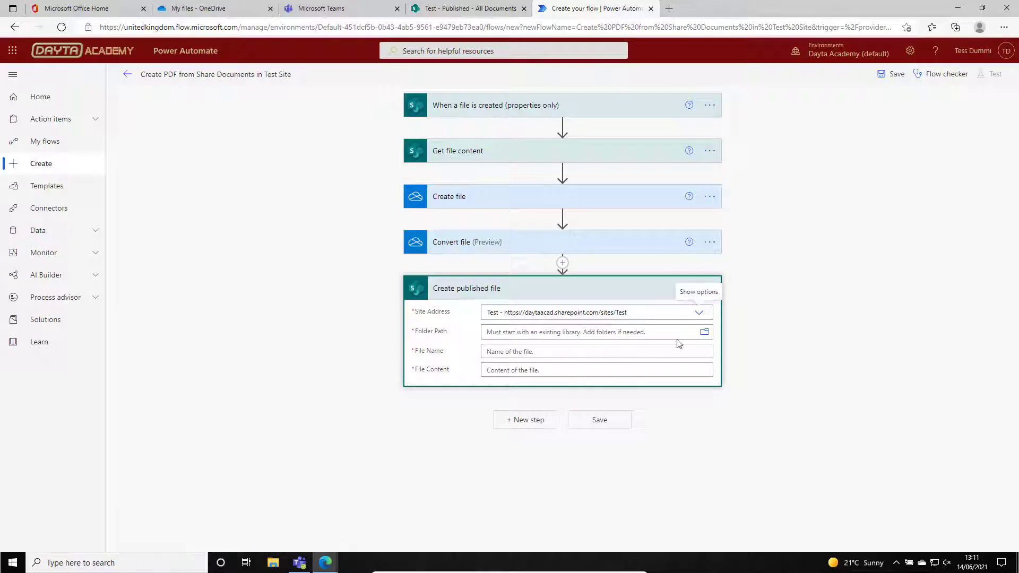
{"action": "left_click", "coordinate": [704, 334]}
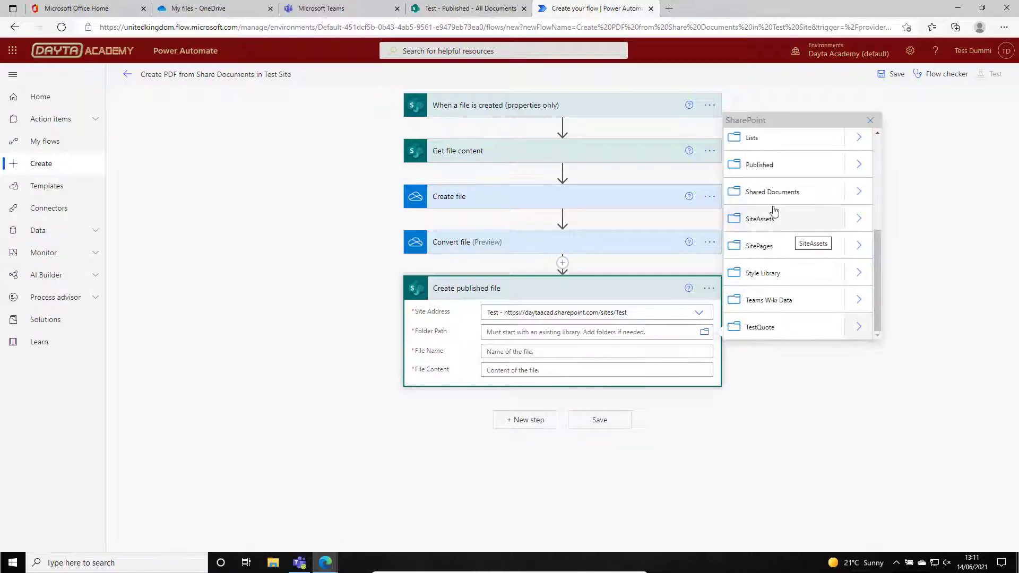
{"action": "left_click", "coordinate": [764, 164]}
In "Create published file", insert Convert file's "File name" as the File Name and its "File content" as the File Content.
{"action": "left_click", "coordinate": [535, 362]}
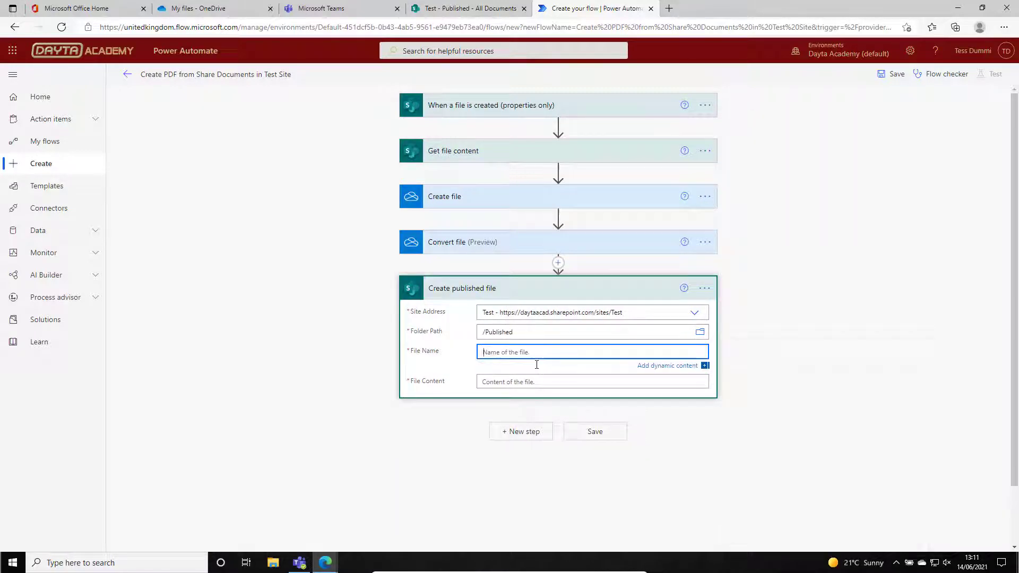
{"action": "left_click_drag", "start_coordinate": [1014, 448], "coordinate": [1014, 511]}
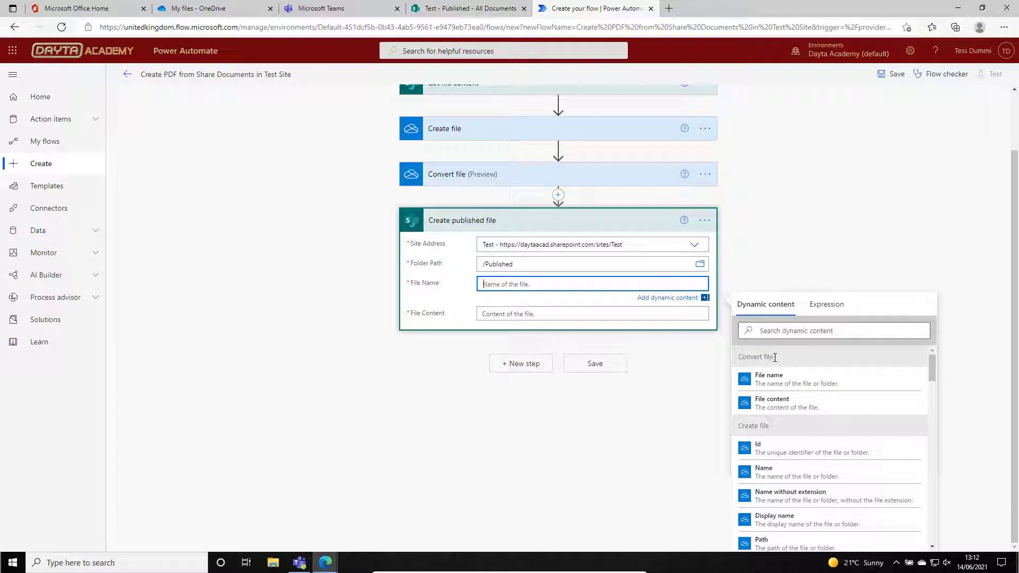
{"action": "left_click", "coordinate": [783, 386]}
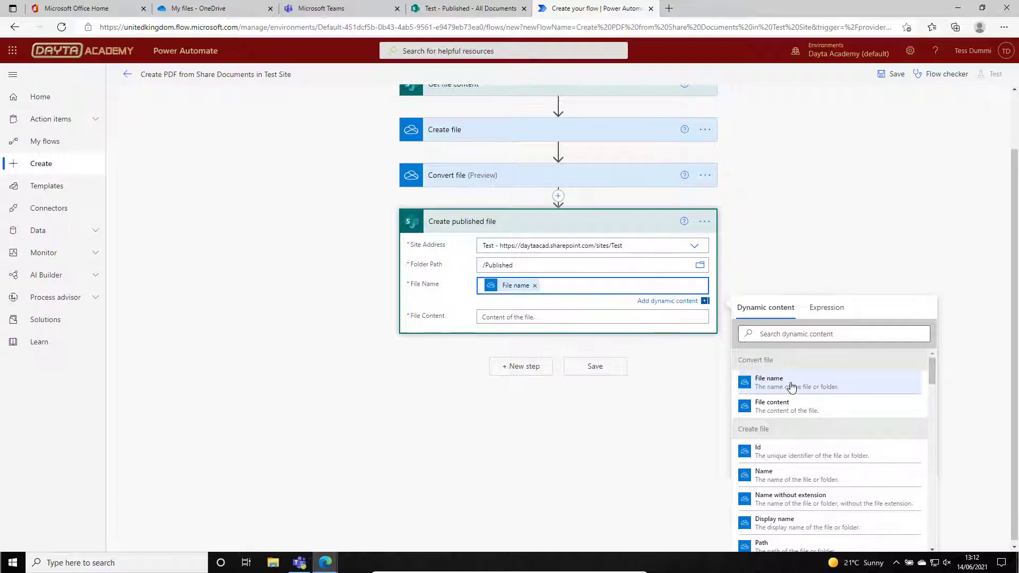
{"action": "left_click", "coordinate": [512, 318]}
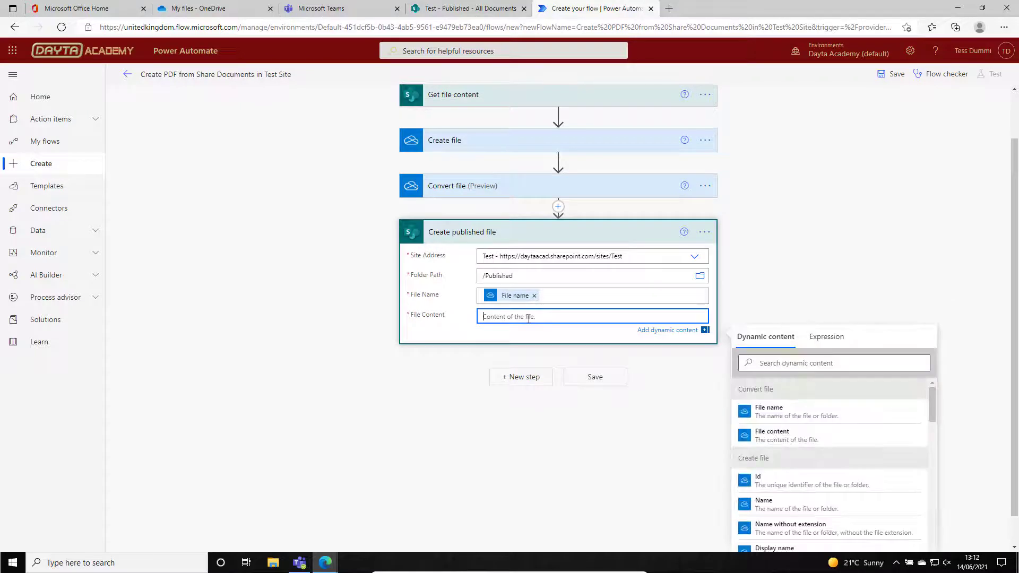
{"action": "left_click", "coordinate": [789, 434]}
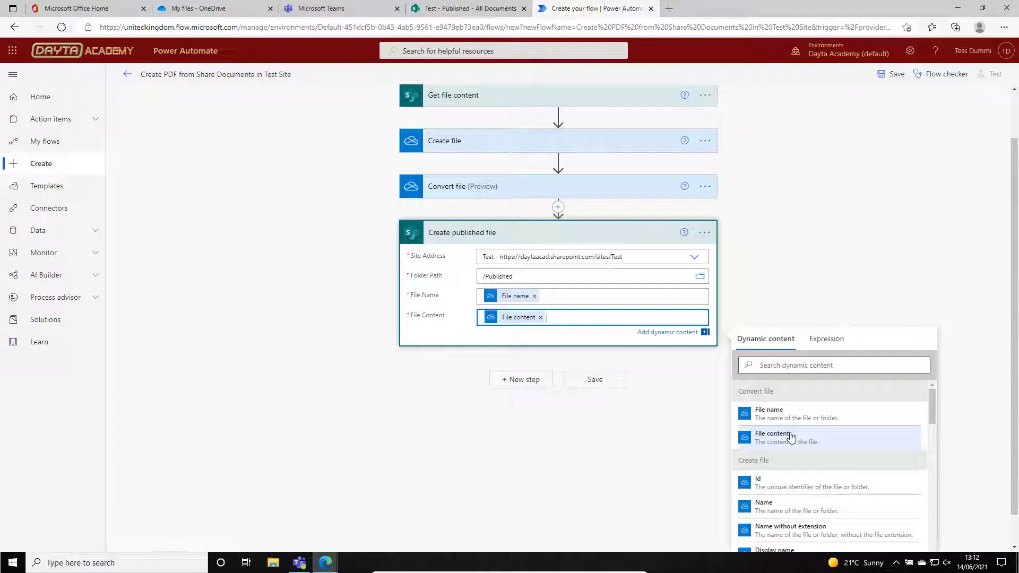
{"action": "left_click", "coordinate": [658, 433]}
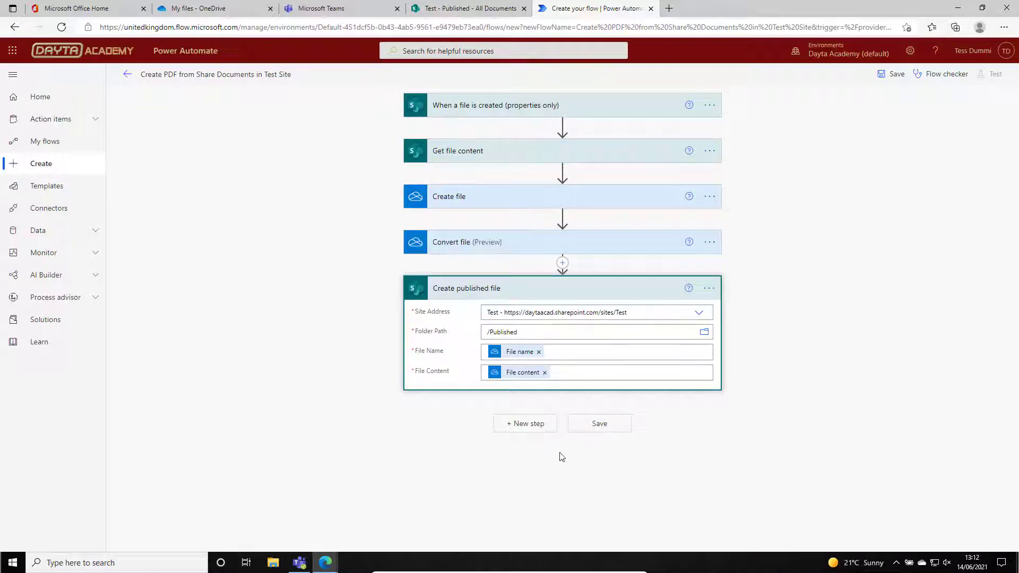
Add a new flow step using the OneDrive for Business "Delete file" action after "Create published file".
{"action": "left_click", "coordinate": [532, 423]}
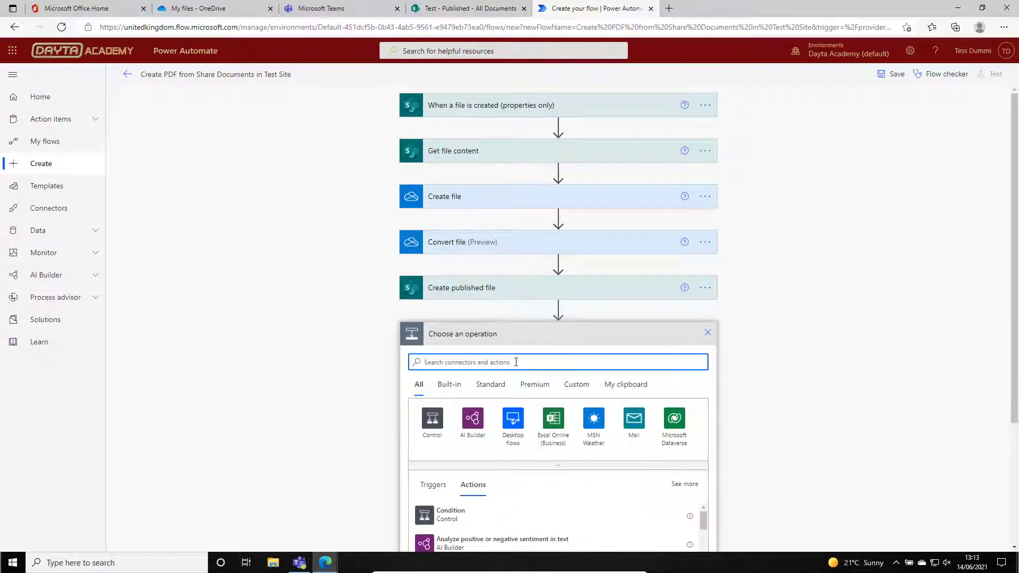
{"action": "type", "text": "OneDrive"}
{"action": "scroll", "coordinate": [539, 409], "scroll_direction": "down", "scroll_amount": 1}
{"action": "scroll", "coordinate": [540, 408], "scroll_direction": "down", "scroll_amount": 1}
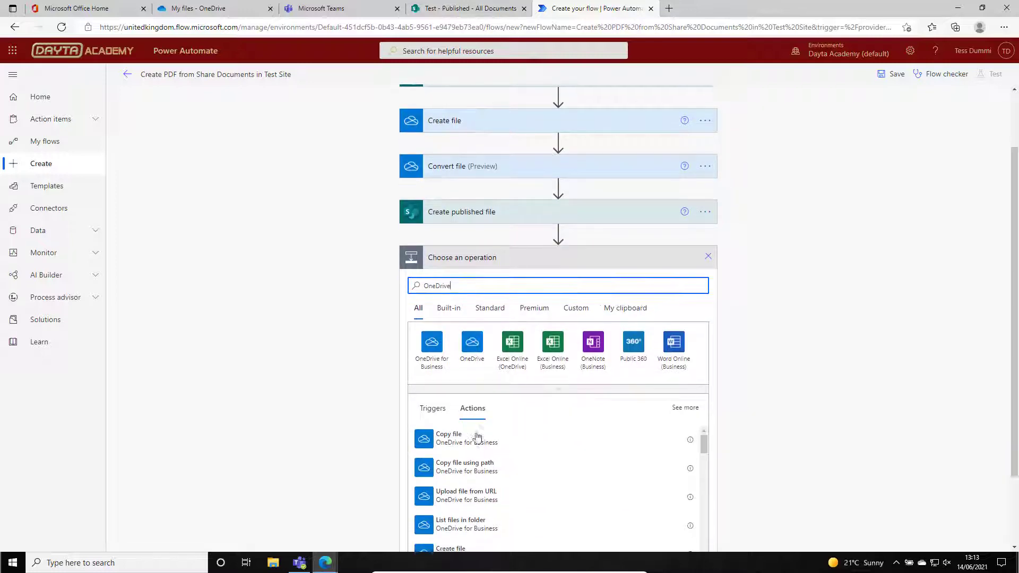
{"action": "left_click", "coordinate": [431, 278]}
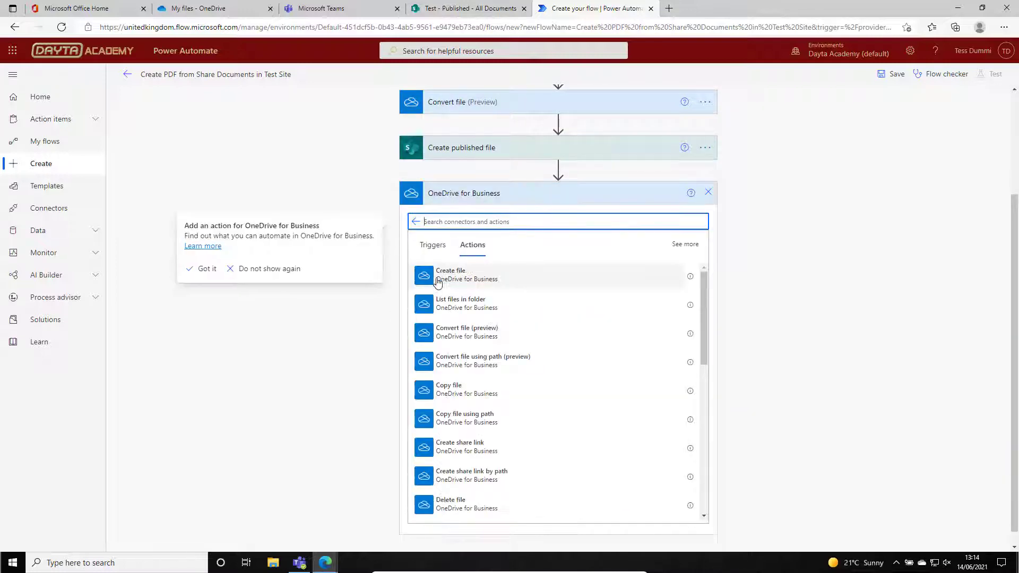
{"action": "scroll", "coordinate": [481, 403], "scroll_direction": "down", "scroll_amount": 2}
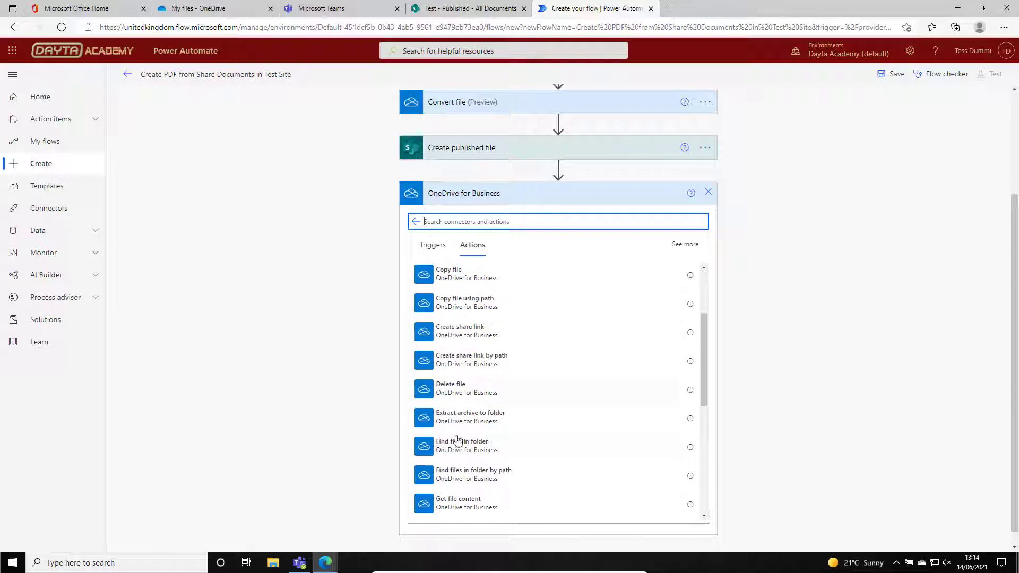
{"action": "left_click", "coordinate": [432, 395]}
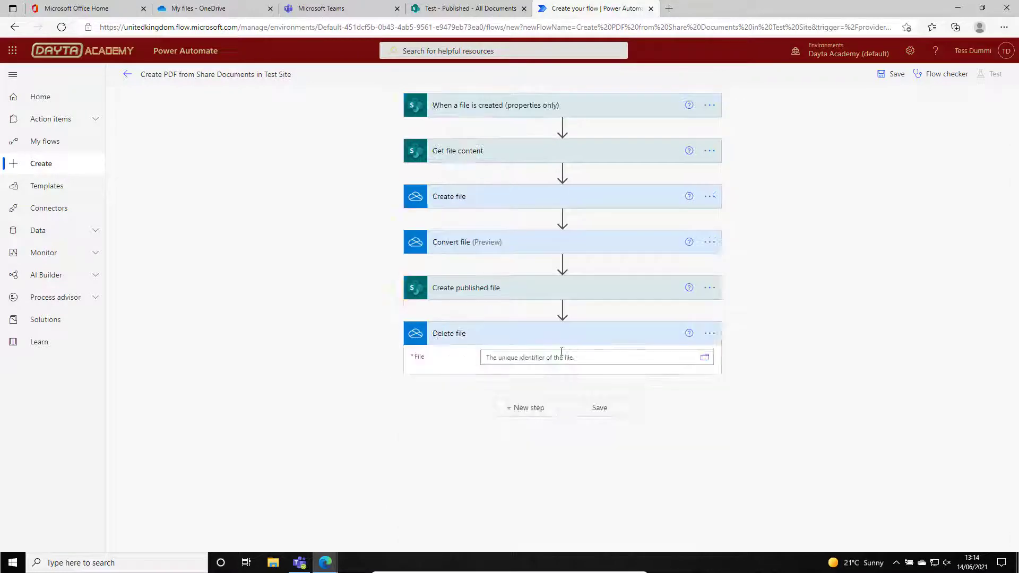
In Delete file, insert the Id from Create file as the File, and save the flow.
{"action": "left_click", "coordinate": [569, 357]}
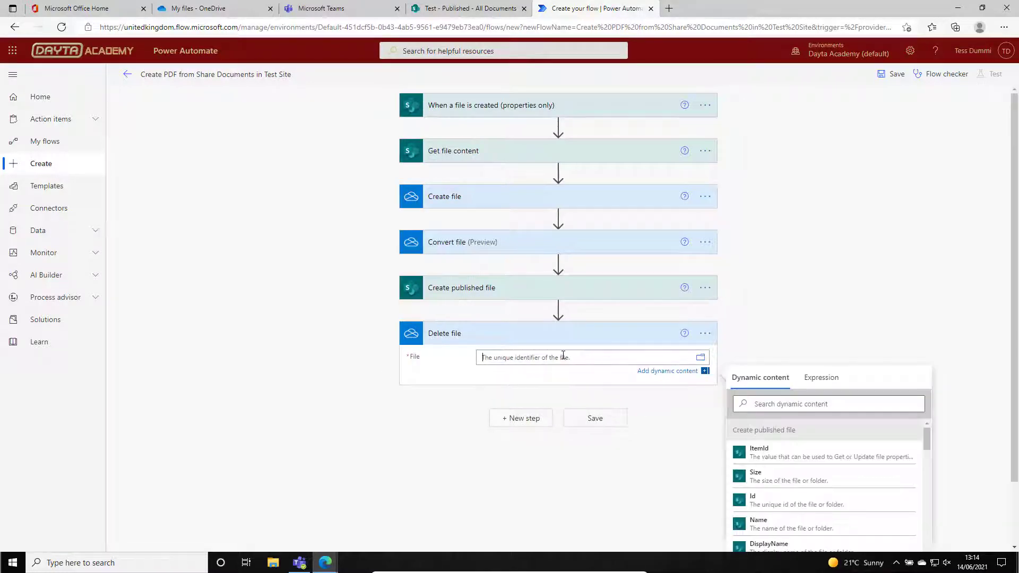
{"action": "left_click_drag", "start_coordinate": [1014, 336], "coordinate": [1014, 390]}
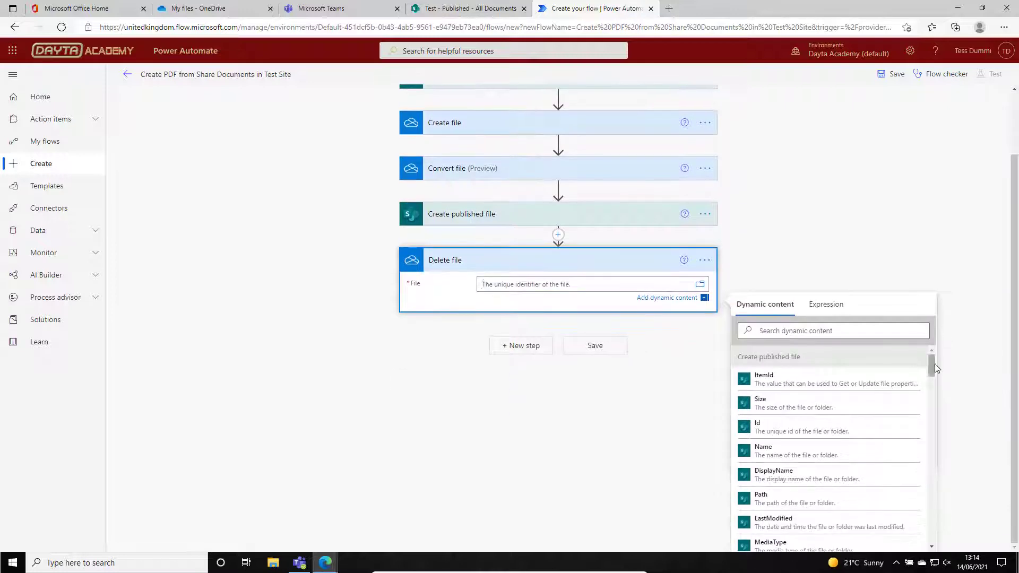
{"action": "left_click_drag", "start_coordinate": [932, 364], "coordinate": [930, 400]}
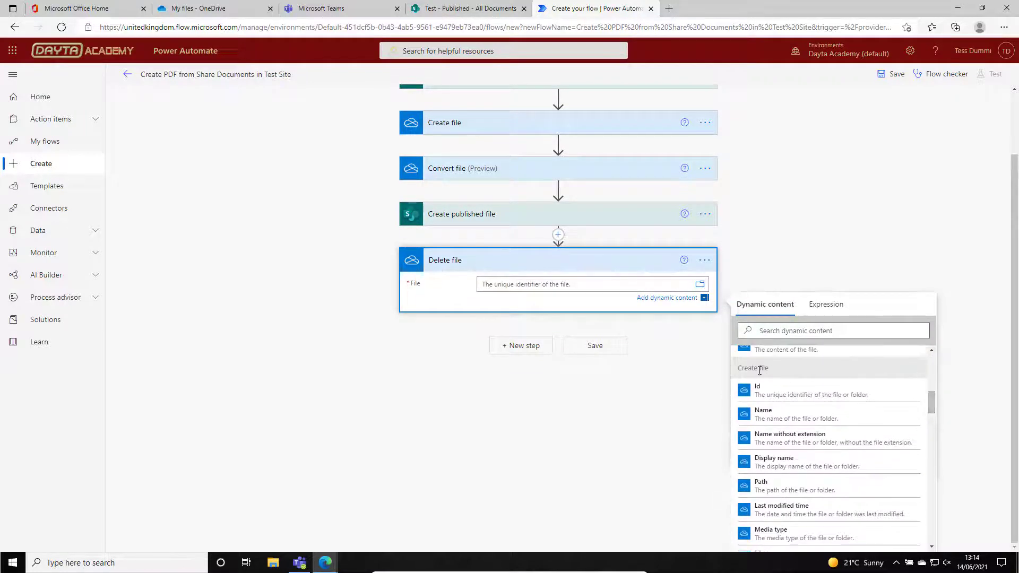
{"action": "left_click", "coordinate": [800, 394]}
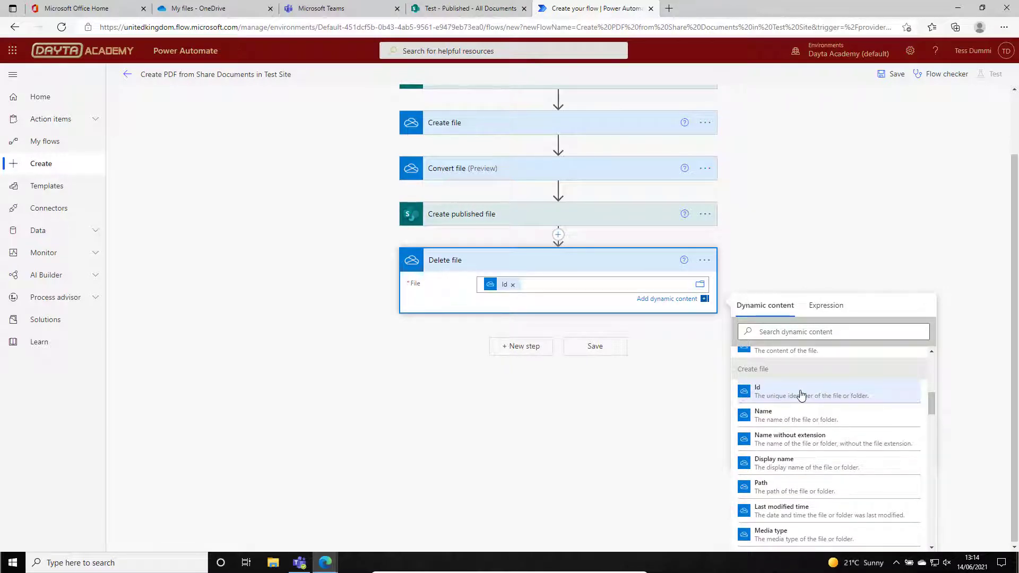
{"action": "left_click", "coordinate": [599, 410]}
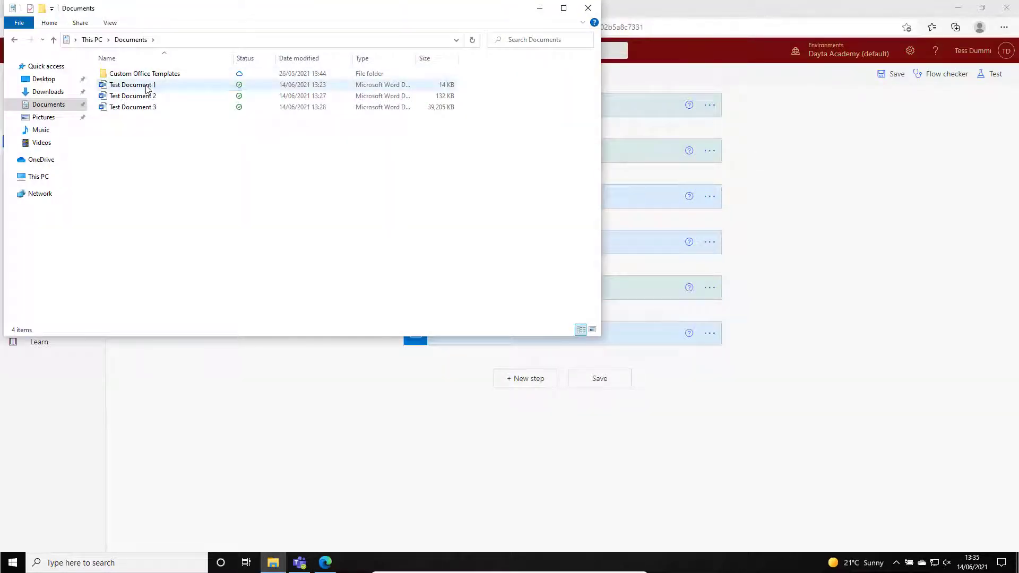
Open Test Document 1, Test Document 2 and Test Document 3 from the local Documents folder in Word and review their content.
{"action": "double_click", "coordinate": [132, 85]}
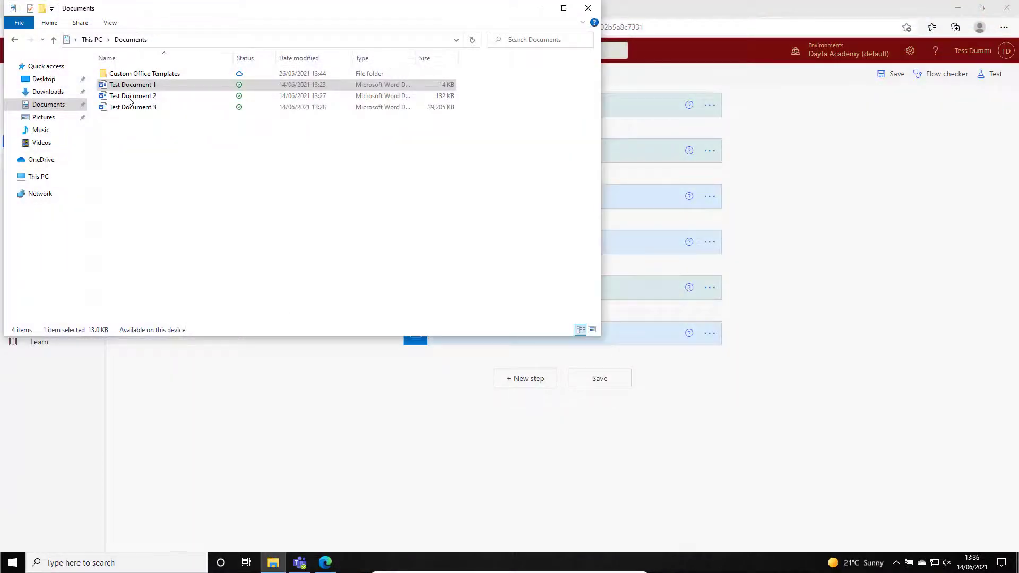
{"action": "double_click", "coordinate": [129, 97]}
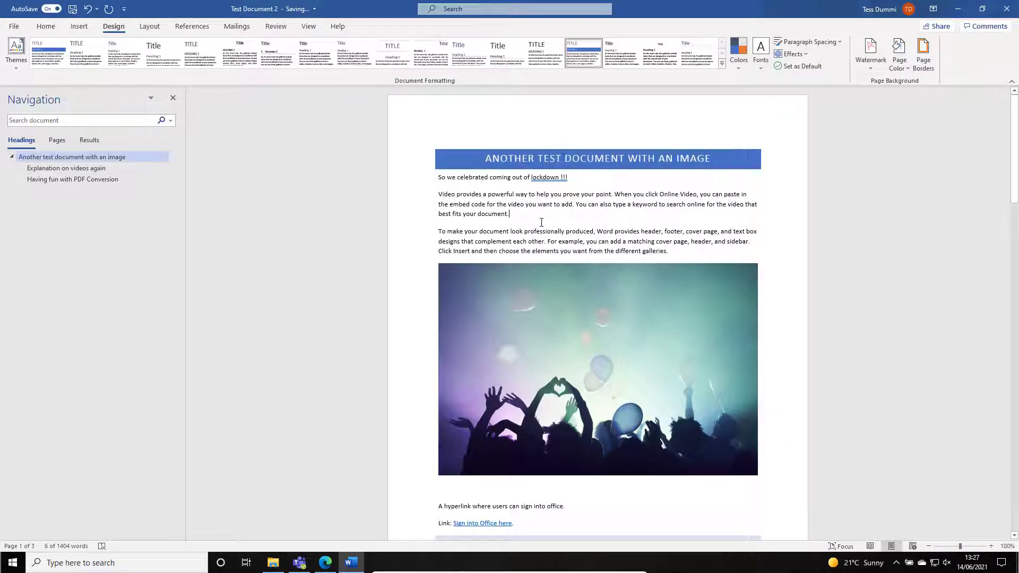
{"action": "scroll", "coordinate": [541, 222], "scroll_direction": "down", "scroll_amount": 10}
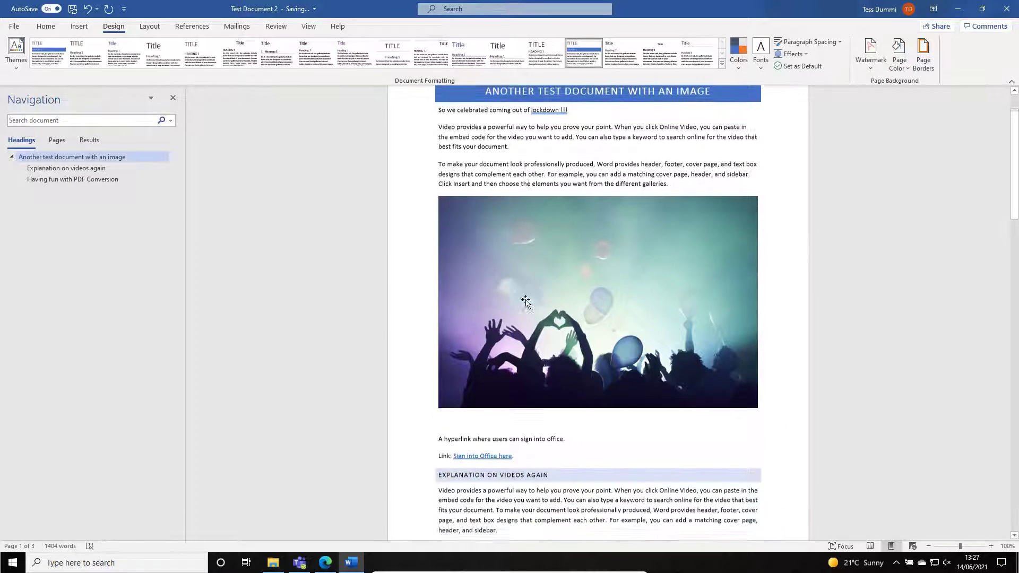
{"action": "scroll", "coordinate": [522, 312], "scroll_direction": "up", "scroll_amount": 1}
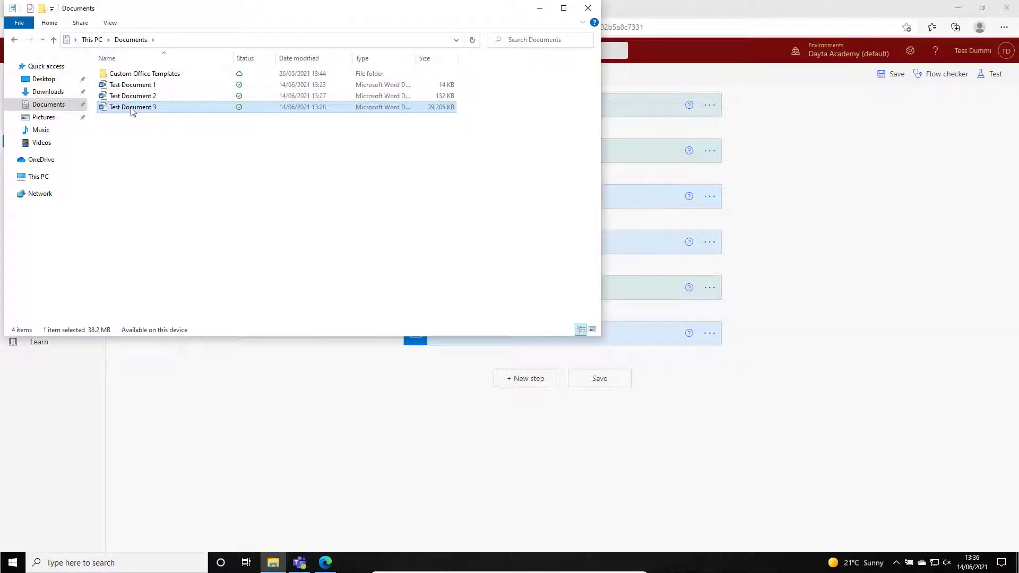
{"action": "double_click", "coordinate": [132, 108]}
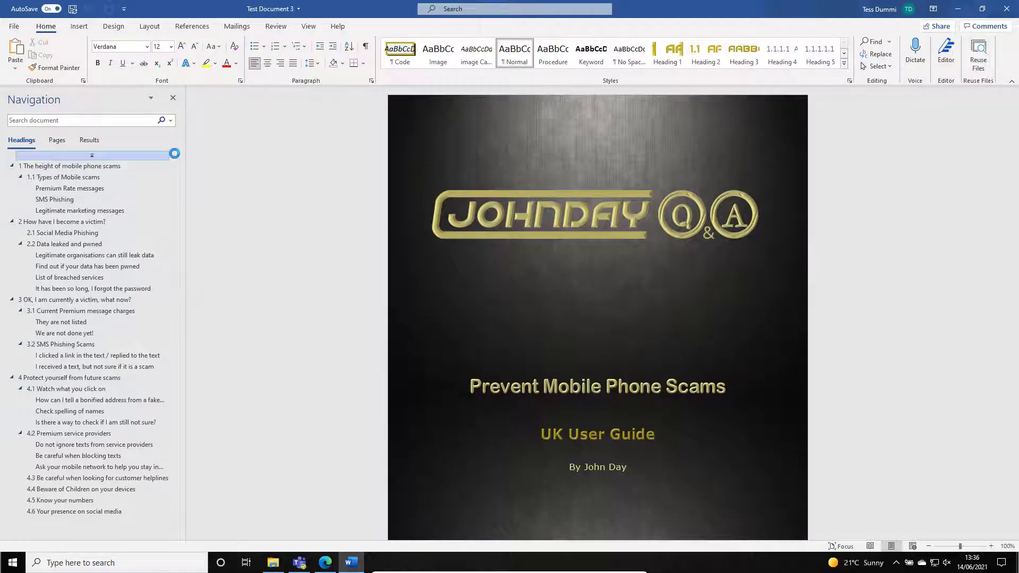
{"action": "left_click_drag", "start_coordinate": [1015, 106], "coordinate": [1017, 250]}
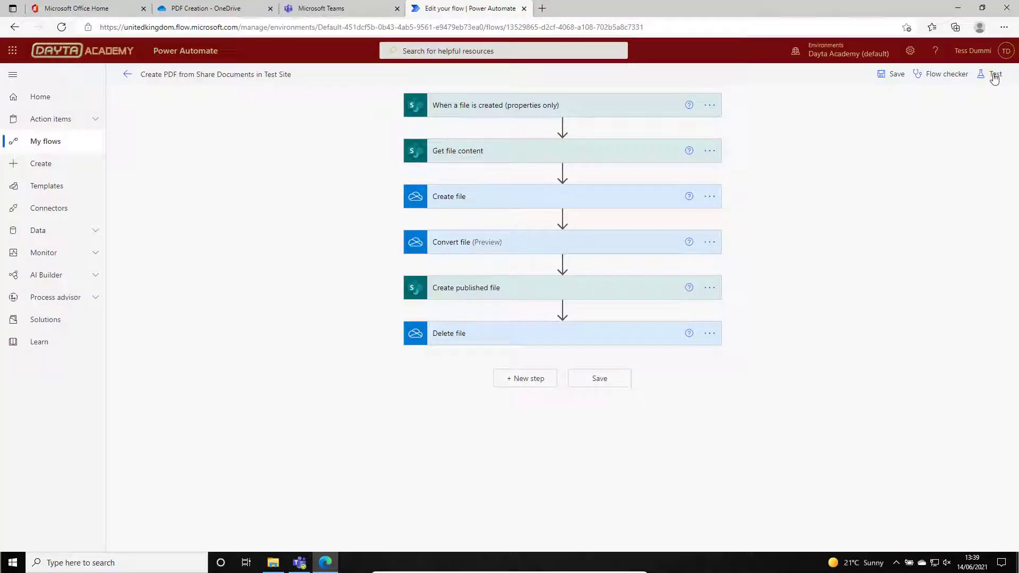
Start a manual test of the PDF conversion flow in Power Automate.
{"action": "left_click", "coordinate": [994, 77]}
{"action": "left_click", "coordinate": [851, 100]}
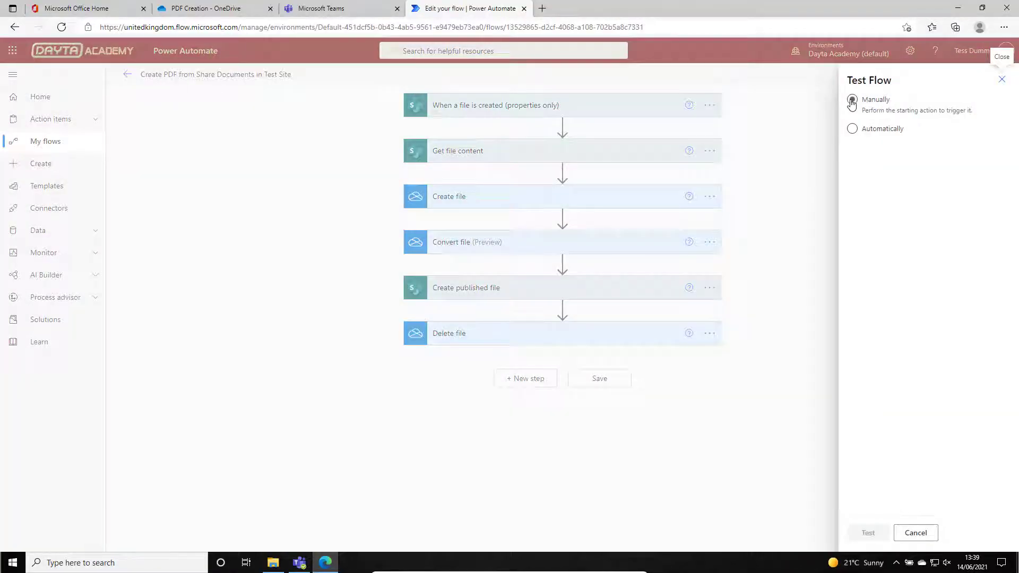
{"action": "left_click", "coordinate": [868, 533]}
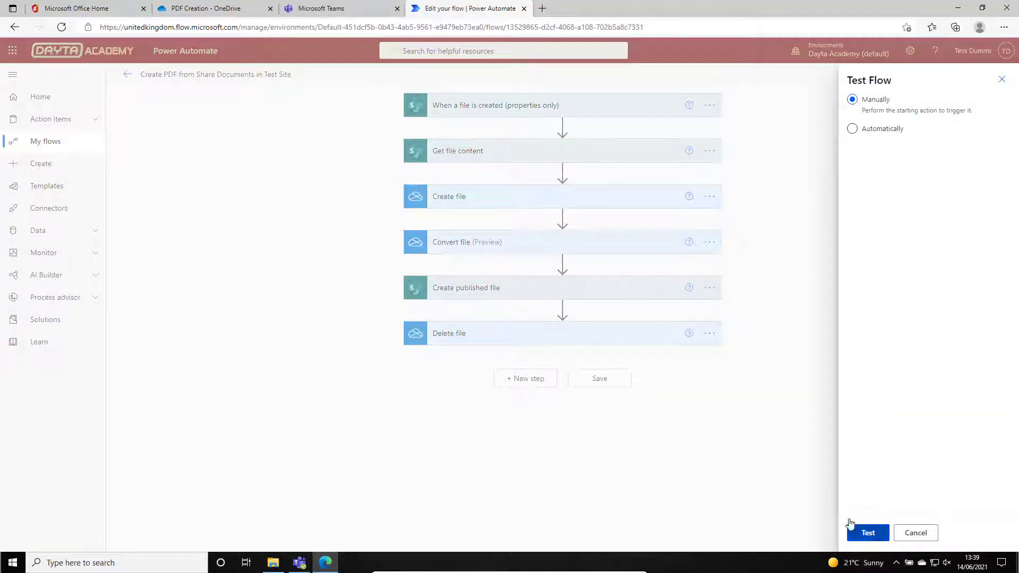
Switch to Microsoft Teams and upload Test Document 1, 2 and 3 from the local Documents folder to the Test team's General channel files.
{"action": "left_click", "coordinate": [342, 8]}
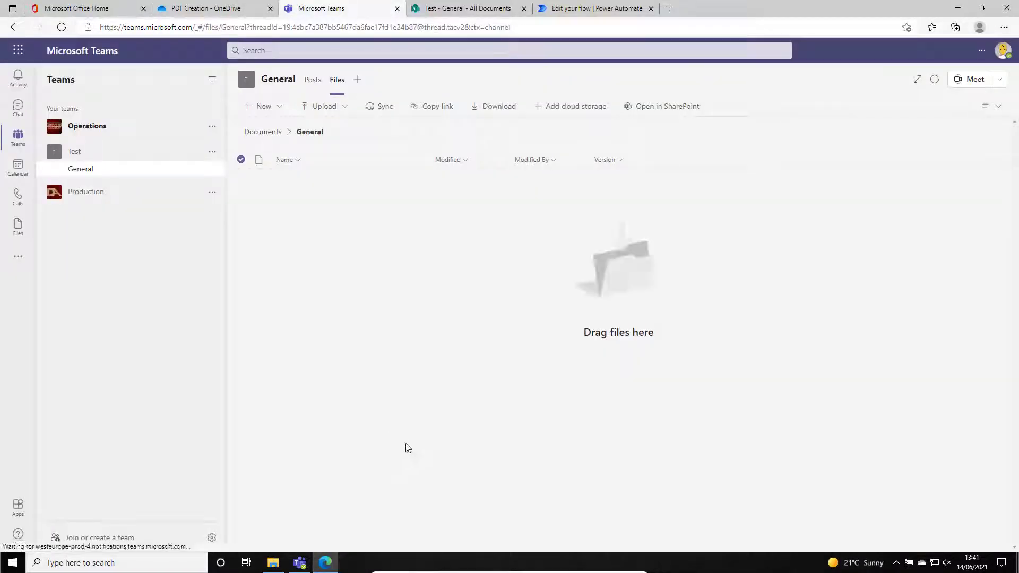
{"action": "key", "text": "alt+Tab"}
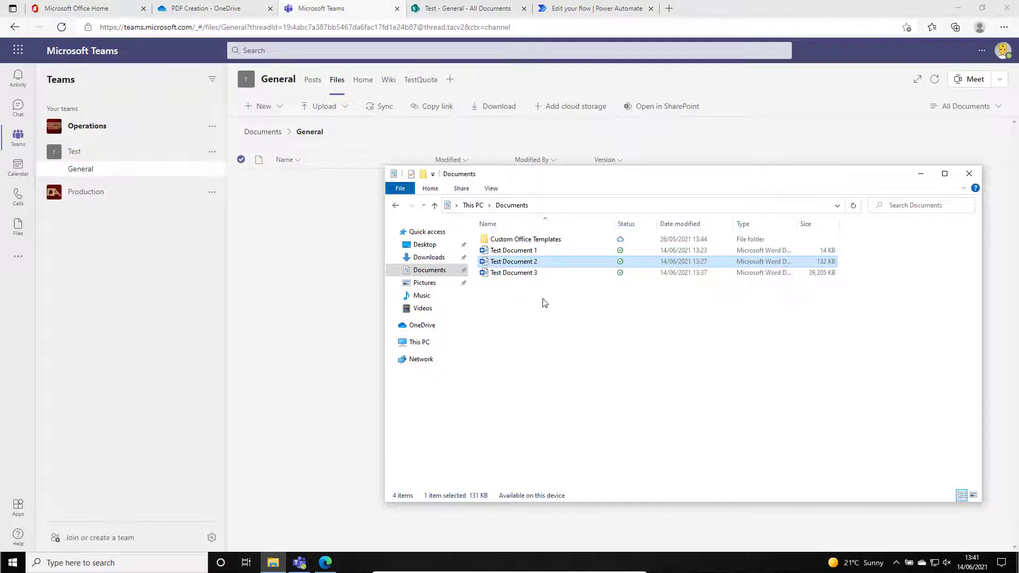
{"action": "left_click_drag", "start_coordinate": [542, 299], "coordinate": [499, 249]}
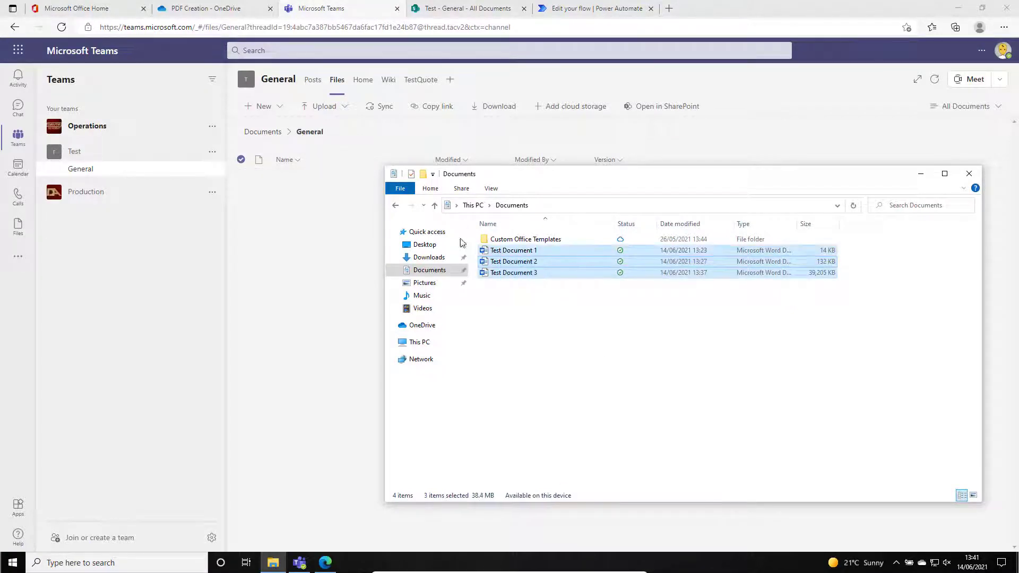
{"action": "left_click_drag", "start_coordinate": [282, 221], "coordinate": [282, 220]}
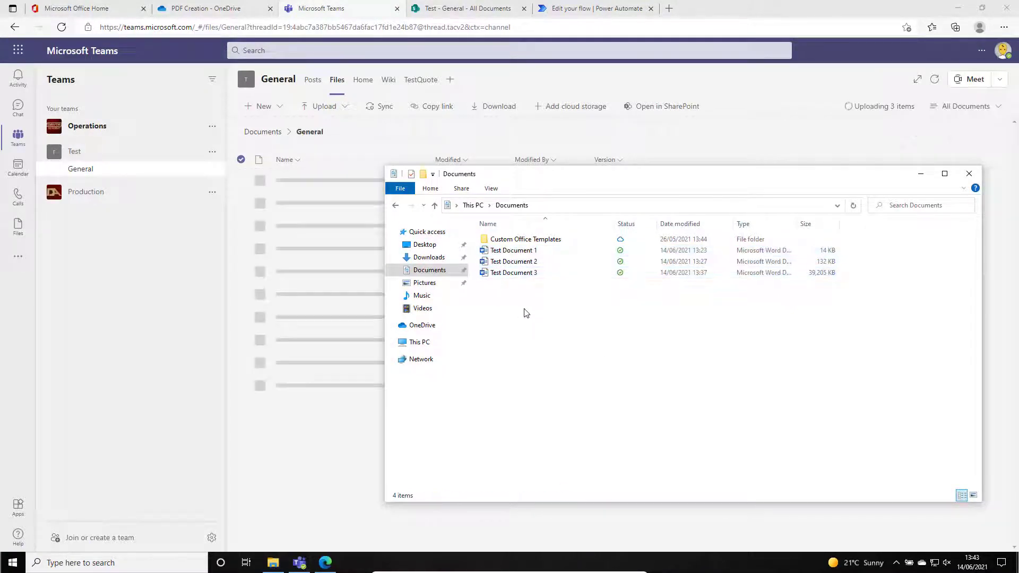
{"action": "left_click", "coordinate": [523, 311]}
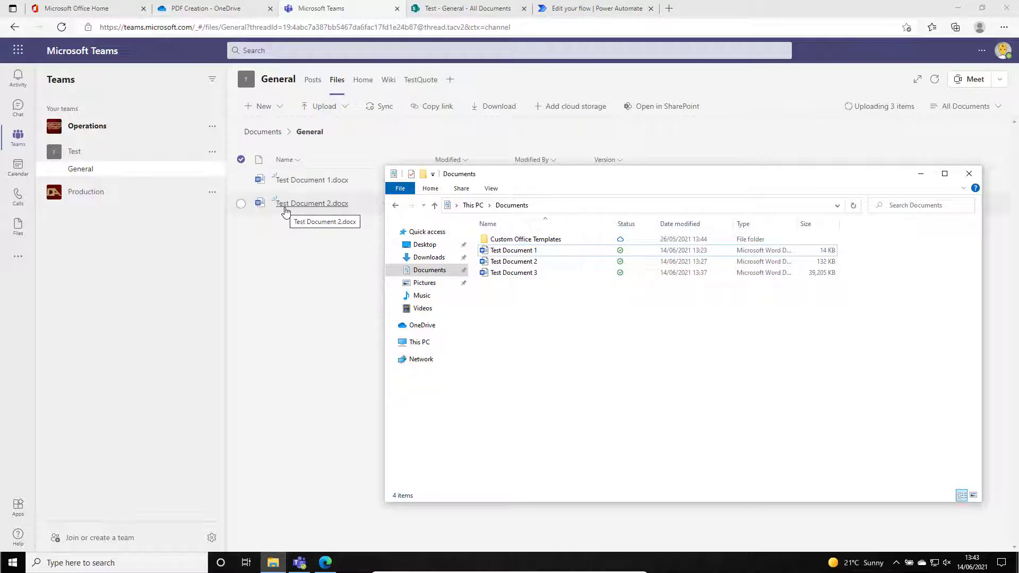
Check the uploaded documents in the Test site's General folder on SharePoint and review the flow's test run in Power Automate.
{"action": "left_click", "coordinate": [920, 174]}
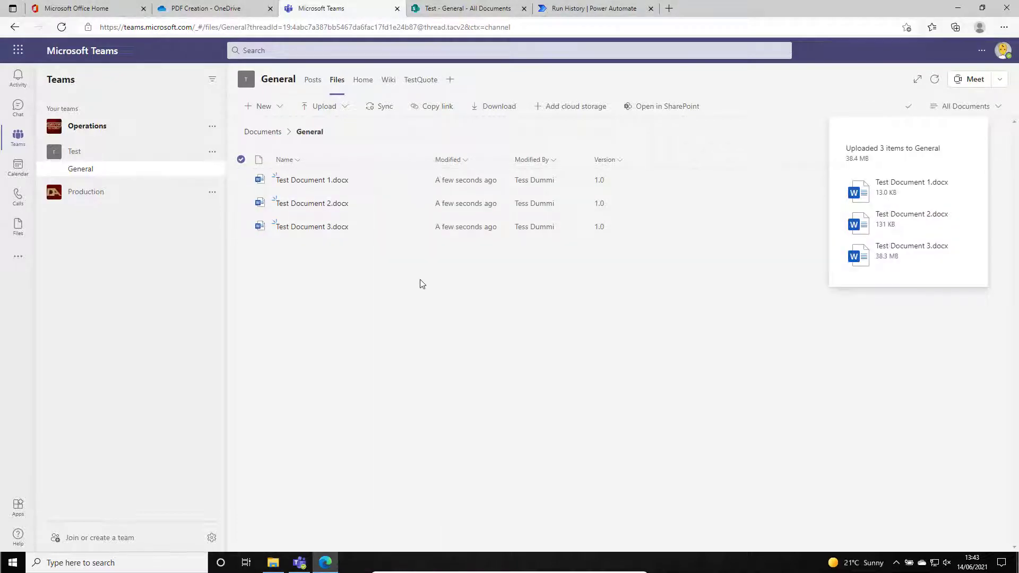
{"action": "left_click", "coordinate": [460, 11]}
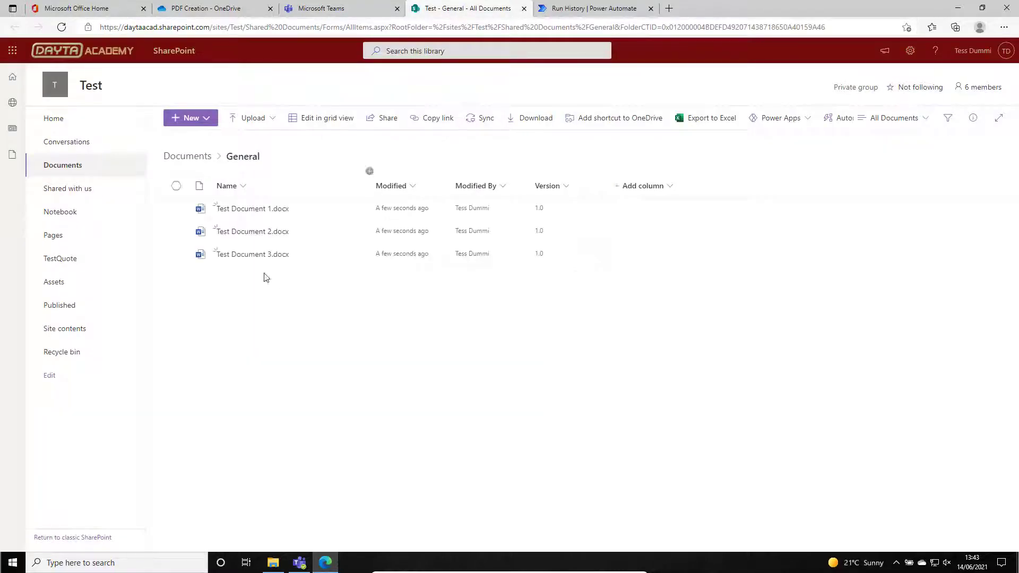
{"action": "left_click", "coordinate": [585, 12]}
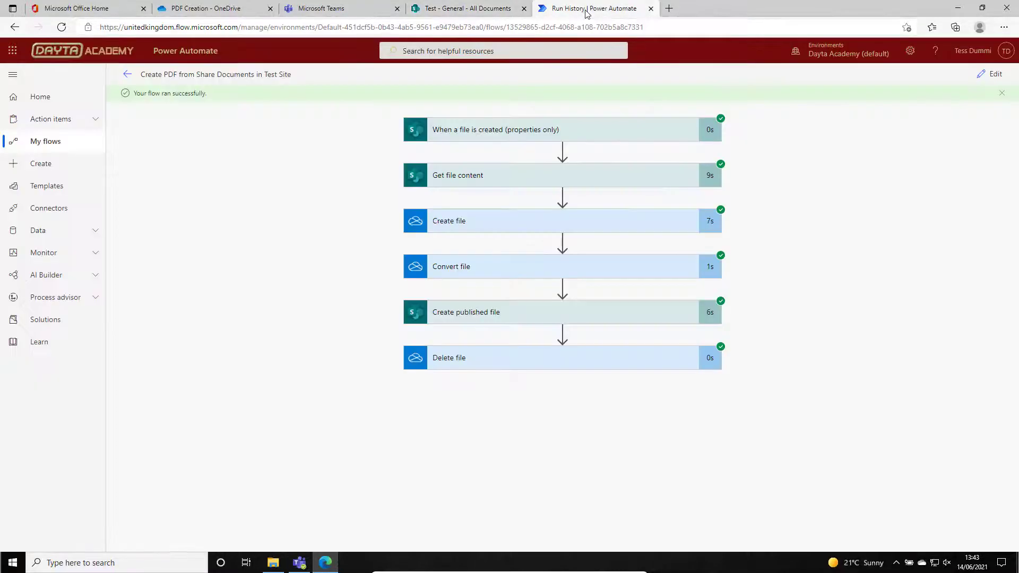
{"action": "left_click", "coordinate": [132, 76]}
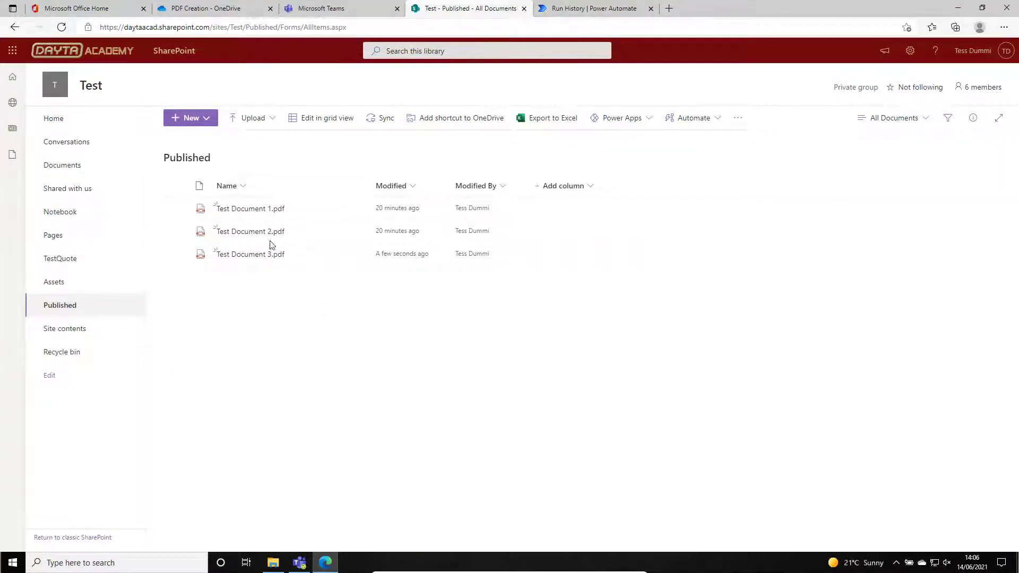
Open Test Document 1.pdf and Test Document 2.pdf from the Test site's Published library in SharePoint and review their content.
{"action": "left_click", "coordinate": [247, 210]}
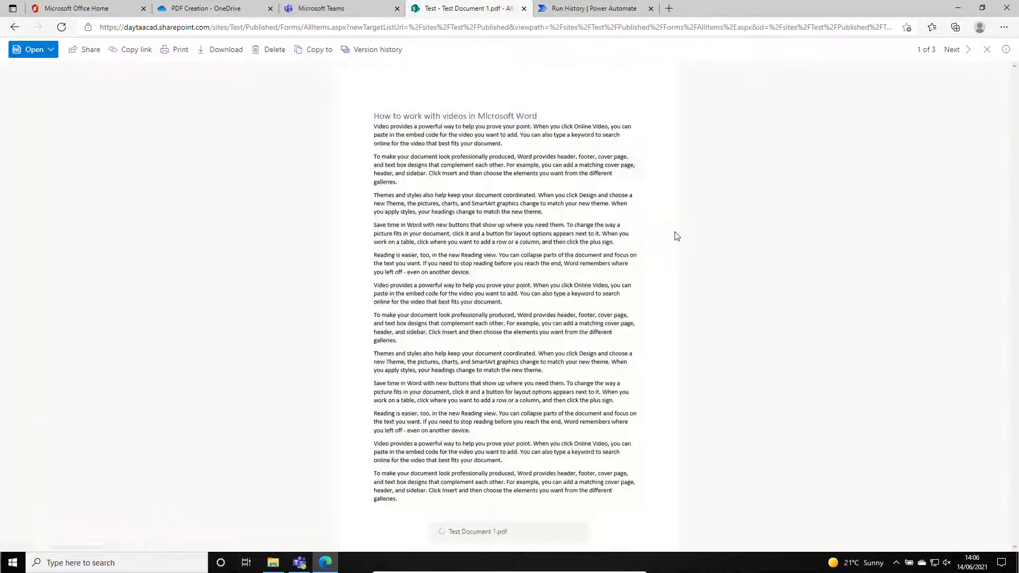
{"action": "scroll", "coordinate": [988, 198], "scroll_direction": "down", "scroll_amount": 10}
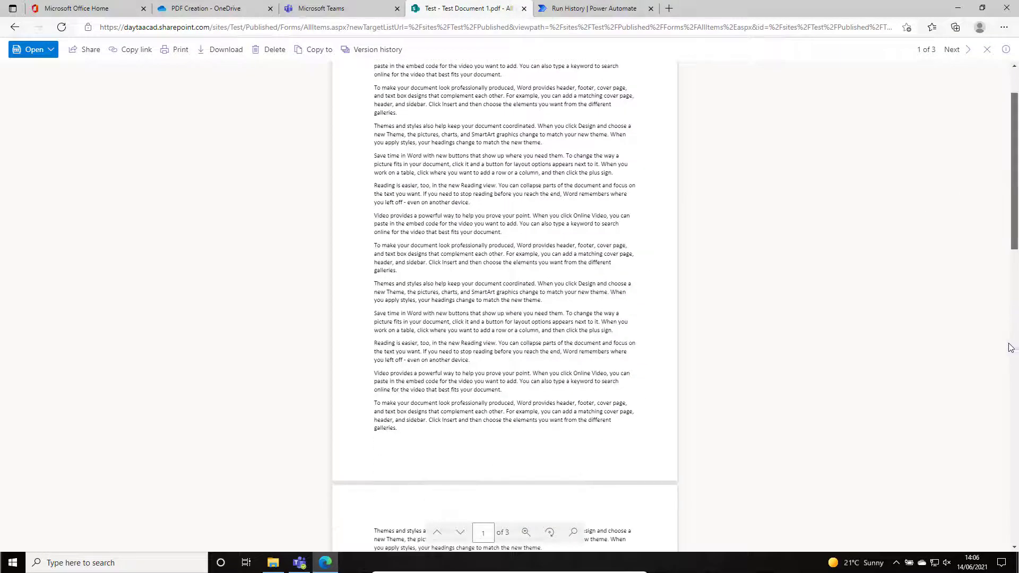
{"action": "key", "text": "Escape"}
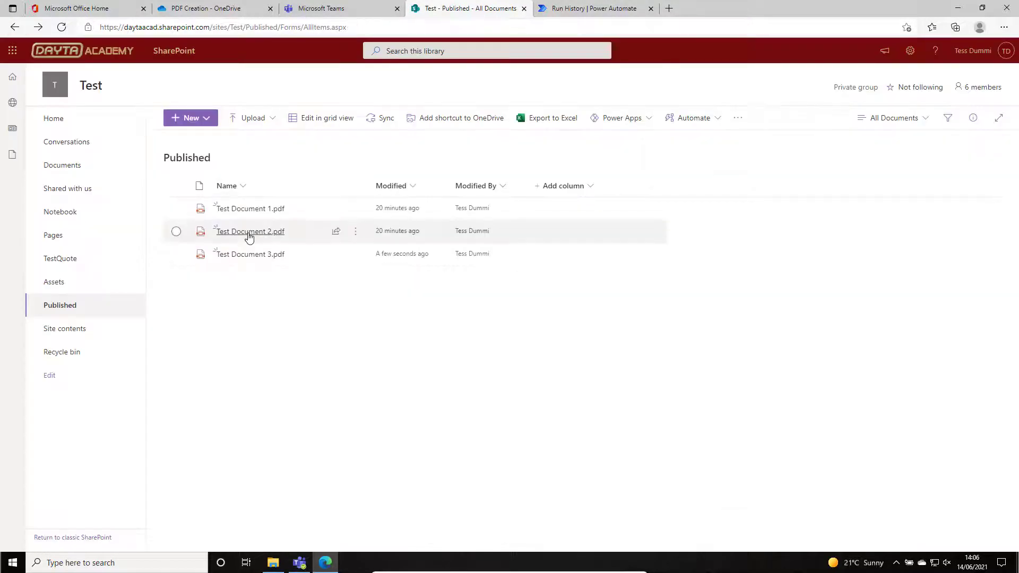
{"action": "left_click", "coordinate": [249, 231]}
{"action": "left_click", "coordinate": [554, 266]}
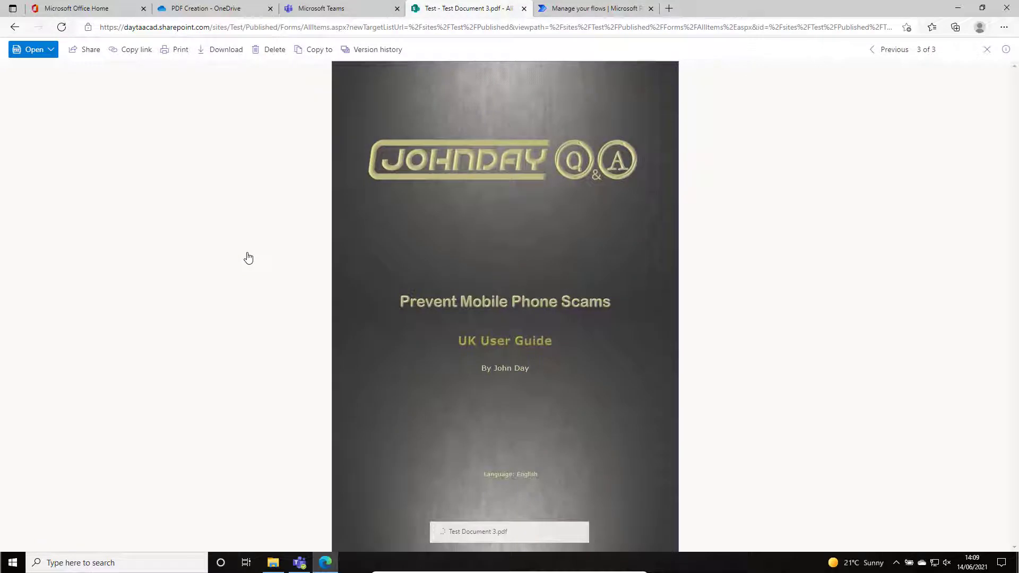
Examine the pages of Test Document 3.pdf from the cover to section 2 to check the converted layout and images.
{"action": "left_click", "coordinate": [1016, 333]}
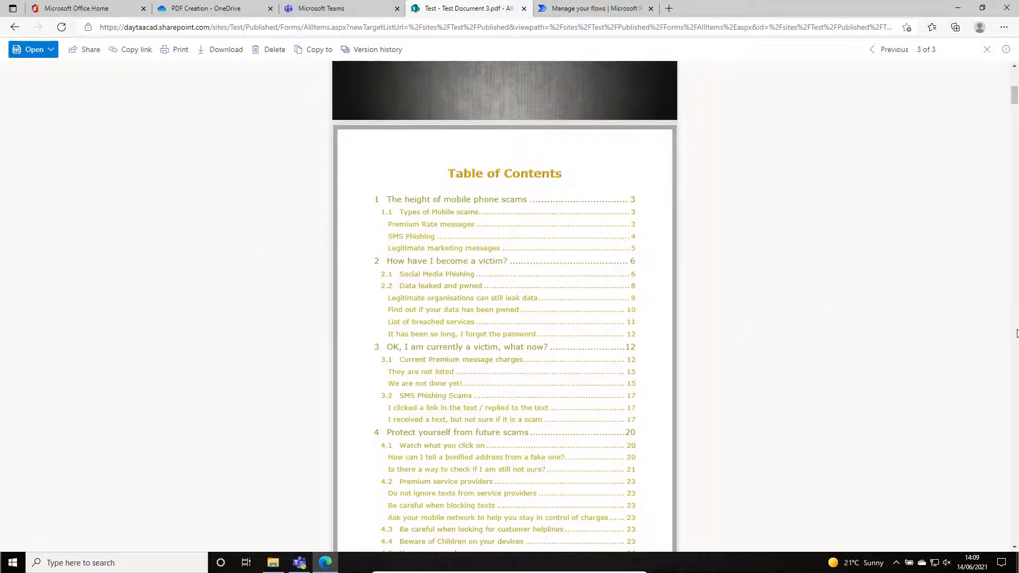
{"action": "left_click", "coordinate": [1016, 333]}
{"action": "left_click", "coordinate": [1016, 333]}
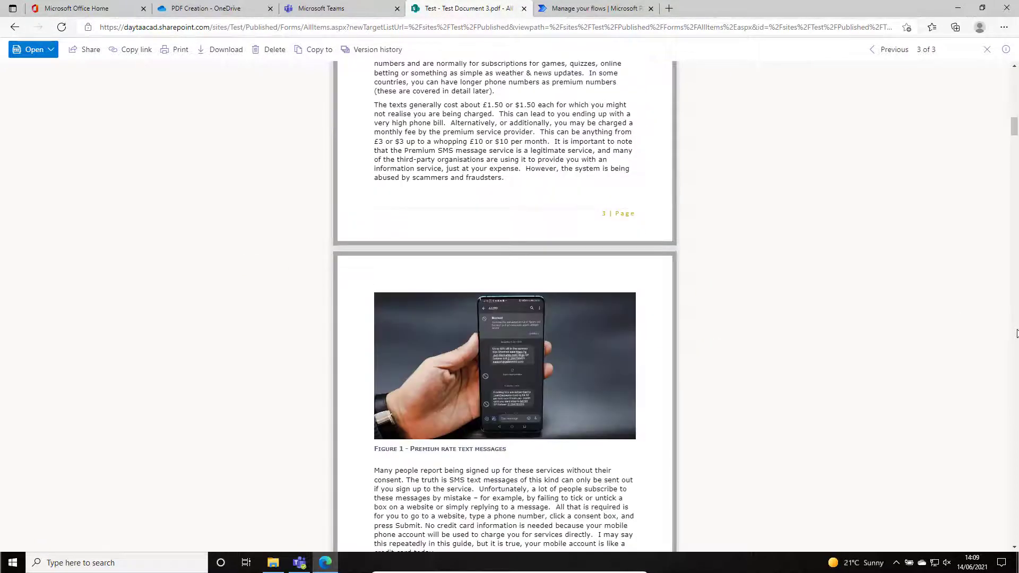
{"action": "left_click", "coordinate": [1016, 333]}
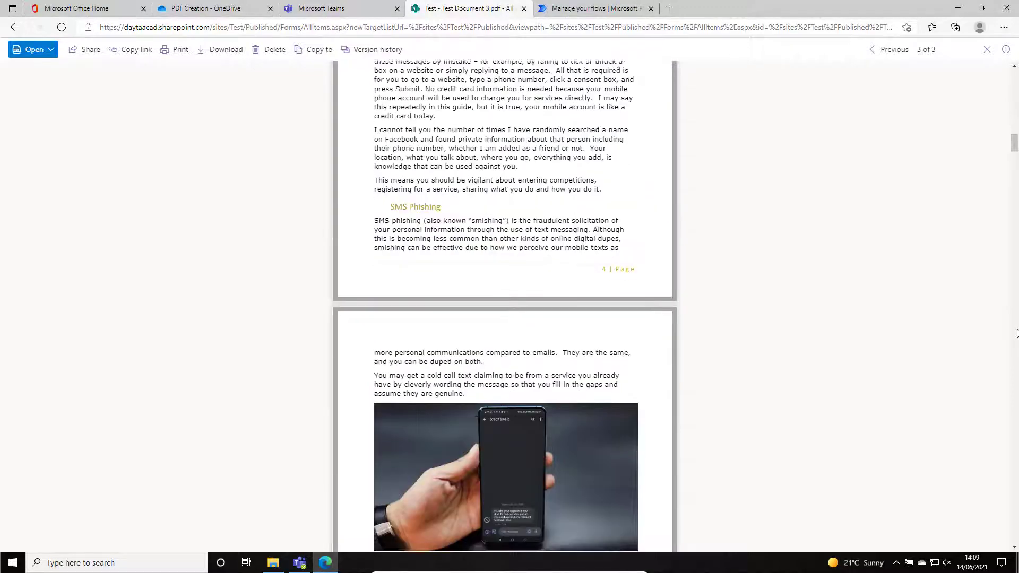
{"action": "left_click", "coordinate": [1016, 333]}
{"action": "left_click", "coordinate": [1016, 333]}
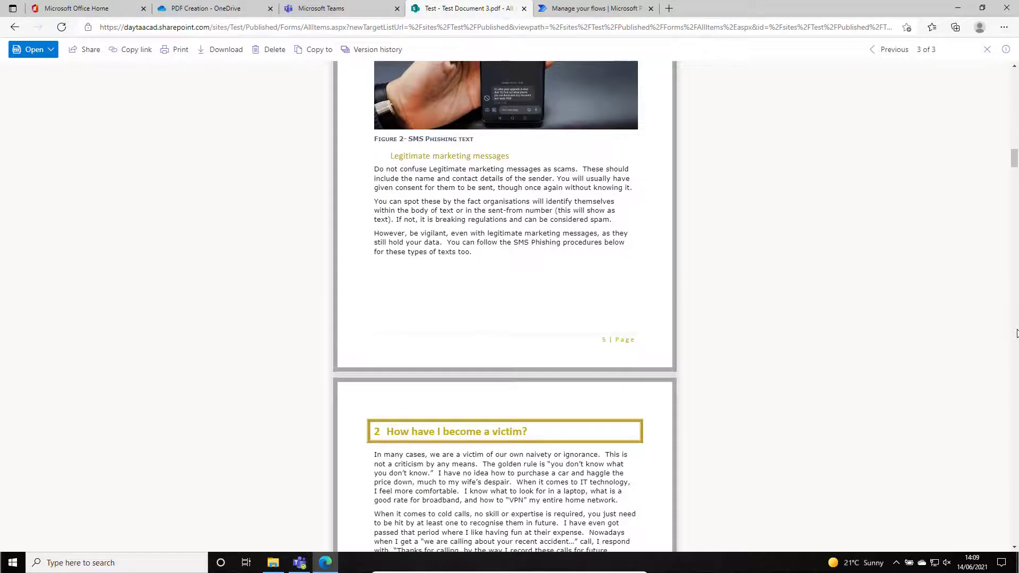
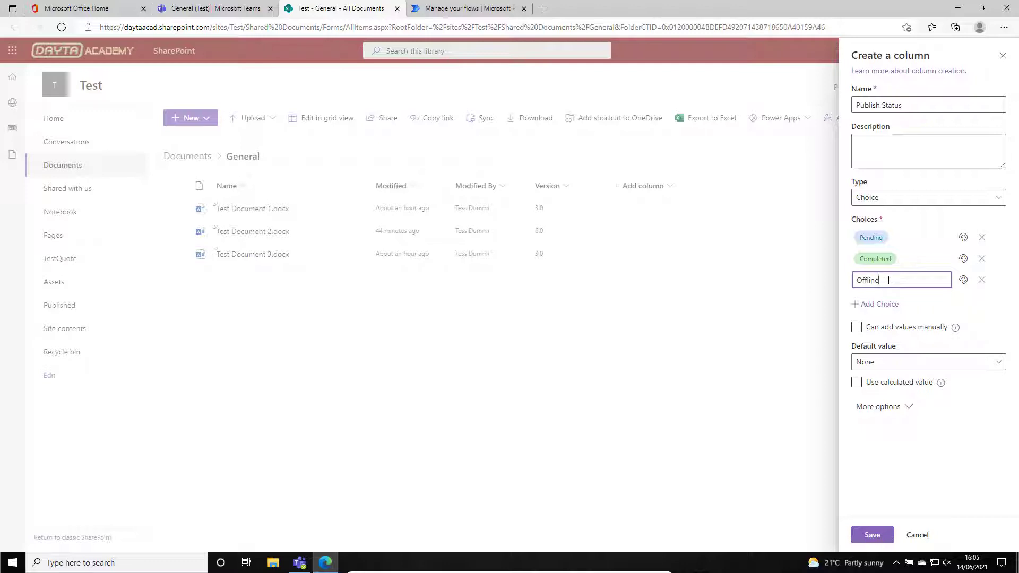
Finish Offline as the third choice of the Publish Status column and set the default value to Pending.
{"action": "double_click", "coordinate": [888, 280]}
{"action": "left_click", "coordinate": [888, 280]}
{"action": "key", "text": "Return"}
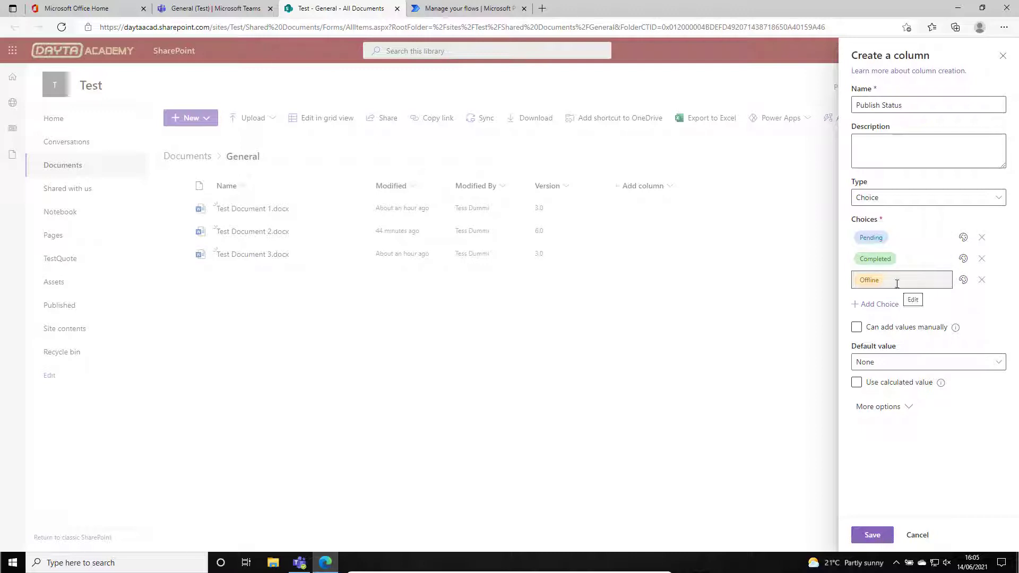
{"action": "left_click", "coordinate": [907, 366]}
{"action": "left_click", "coordinate": [869, 399]}
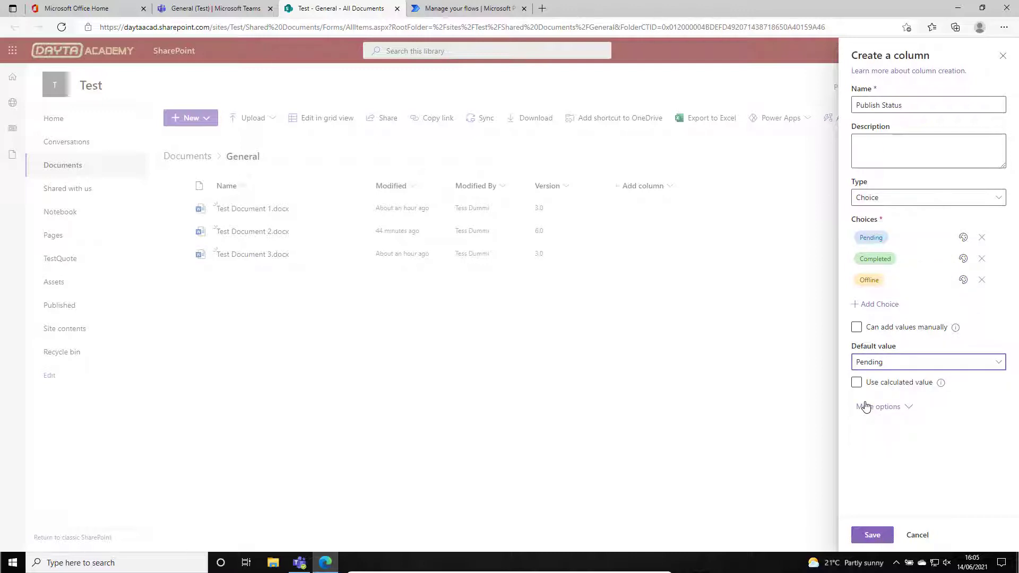
Describe the Publish Status column as "Status that determines whether files are published as PDFs at the end of the working day.".
{"action": "left_click", "coordinate": [875, 146]}
{"action": "type", "text": "Status that determine"}
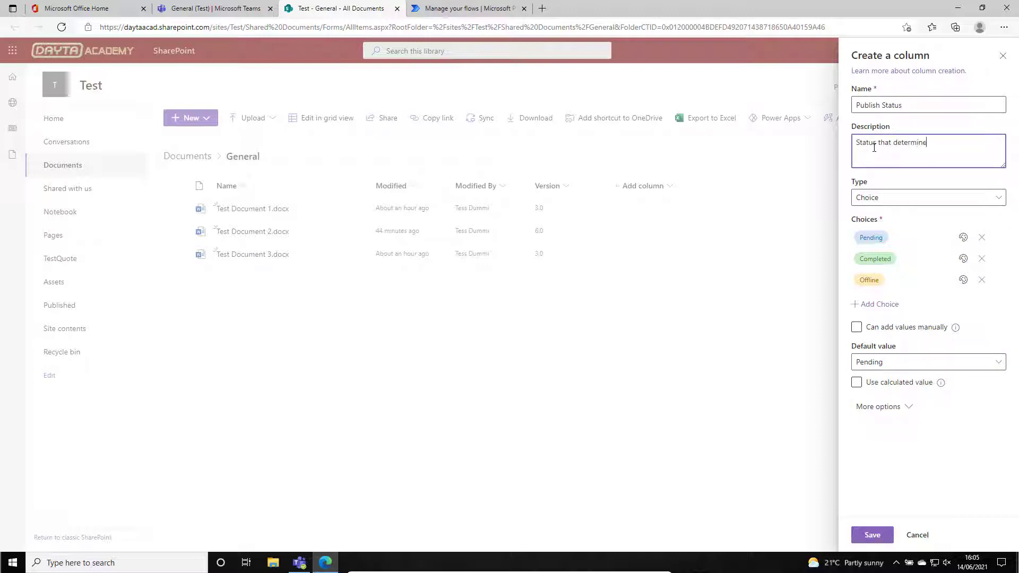
{"action": "type", "text": "s whether files are published as PDFs at the end of the working day."}
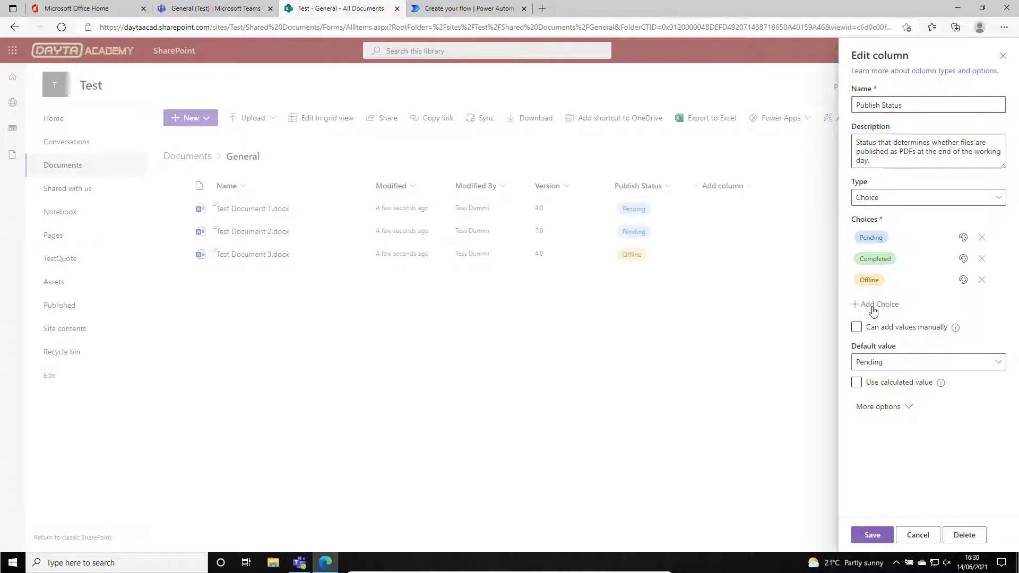
Add a fourth choice named Failed to the Publish Status column and save the column.
{"action": "left_click", "coordinate": [873, 306]}
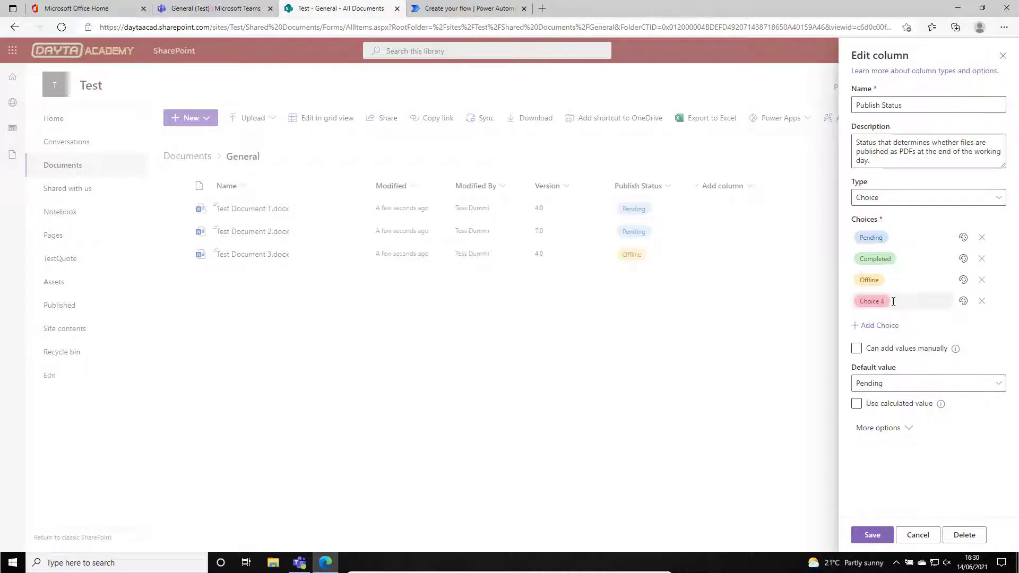
{"action": "left_click", "coordinate": [893, 301]}
{"action": "type", "text": "P"}
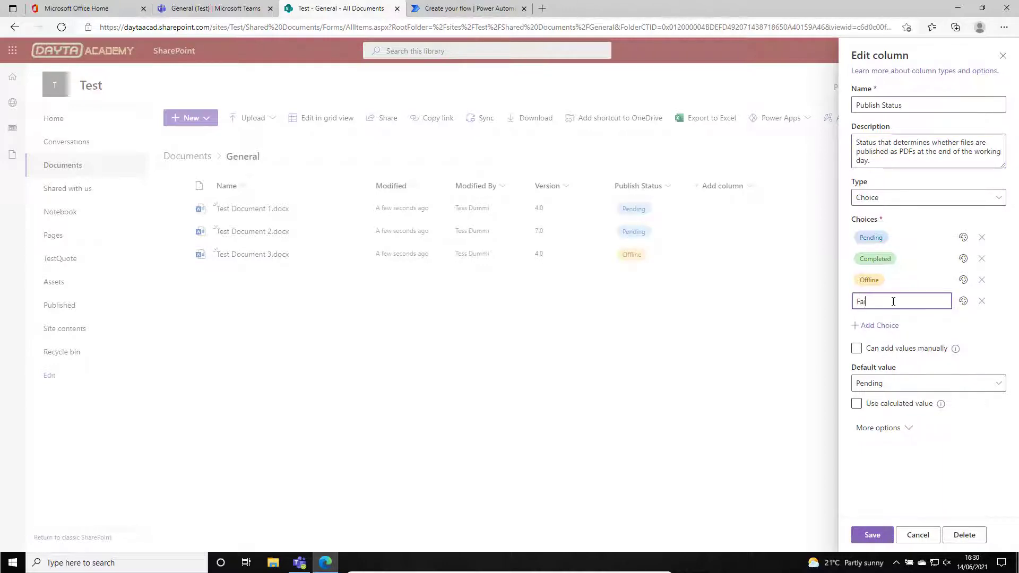
{"action": "key", "text": "Tab"}
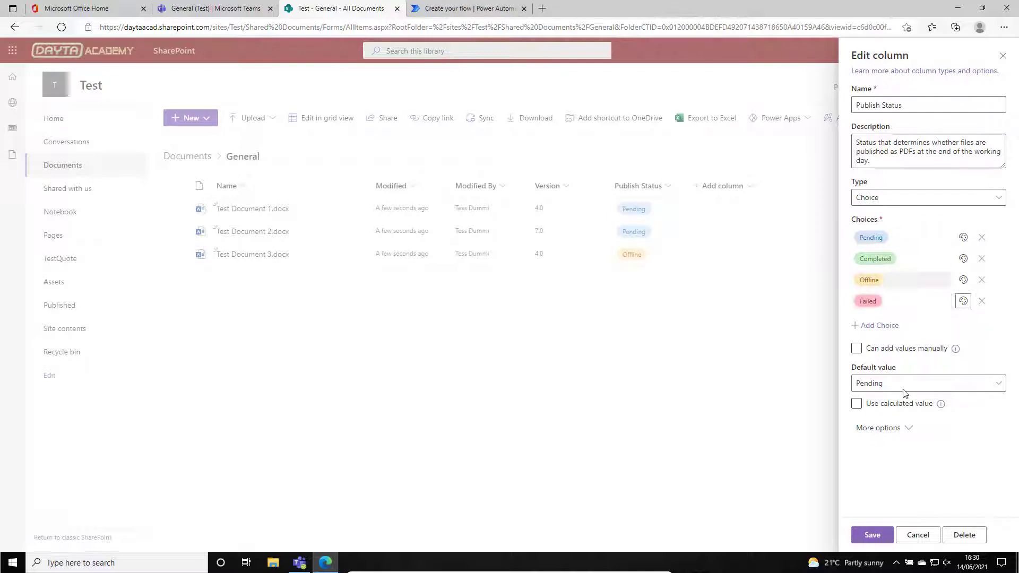
{"action": "left_click", "coordinate": [873, 535]}
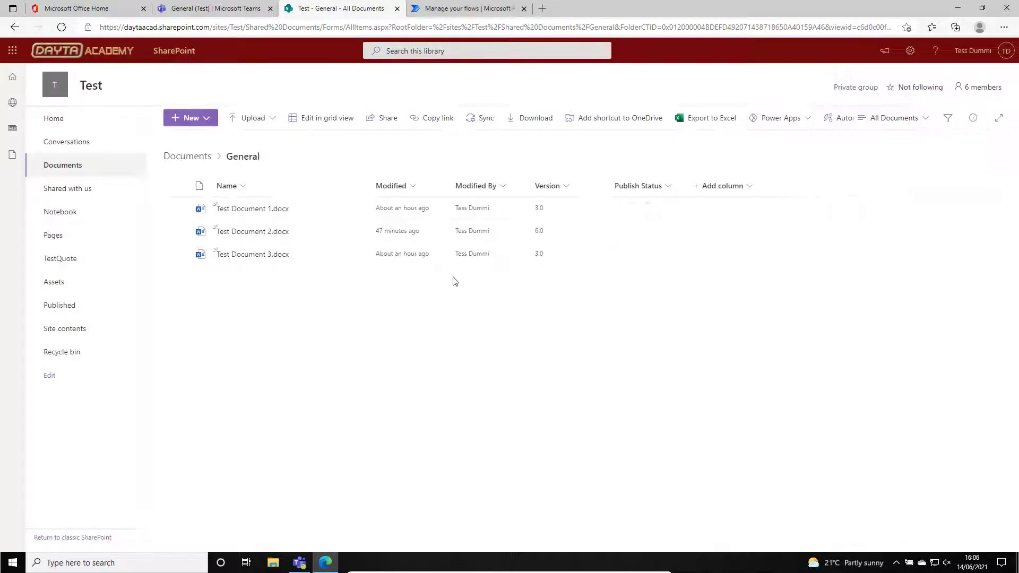
In grid view, set Publish Status to Pending for Test Document 1 and 2 and to Offline for Test Document 3.
{"action": "left_click", "coordinate": [325, 118]}
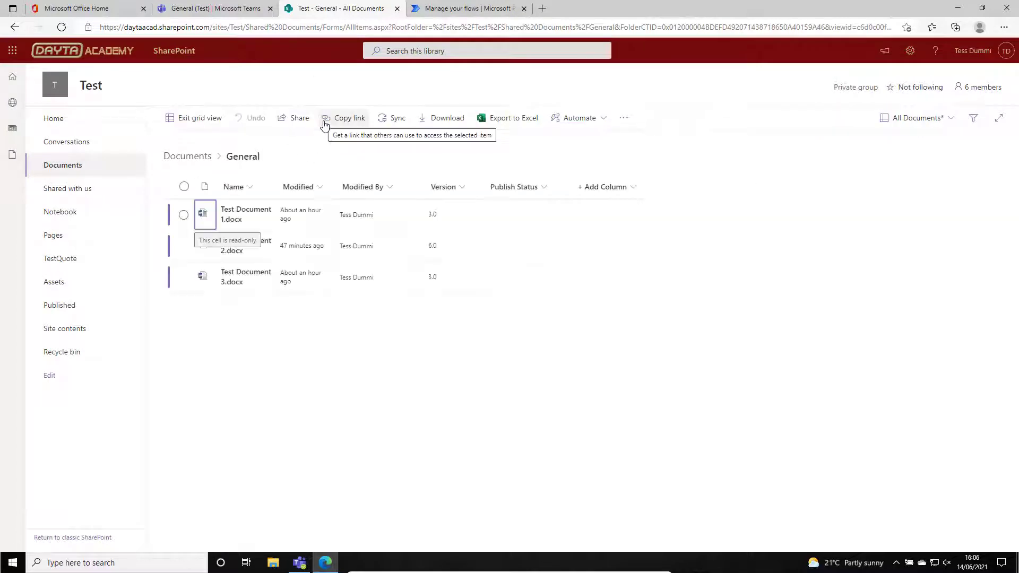
{"action": "left_click", "coordinate": [524, 213]}
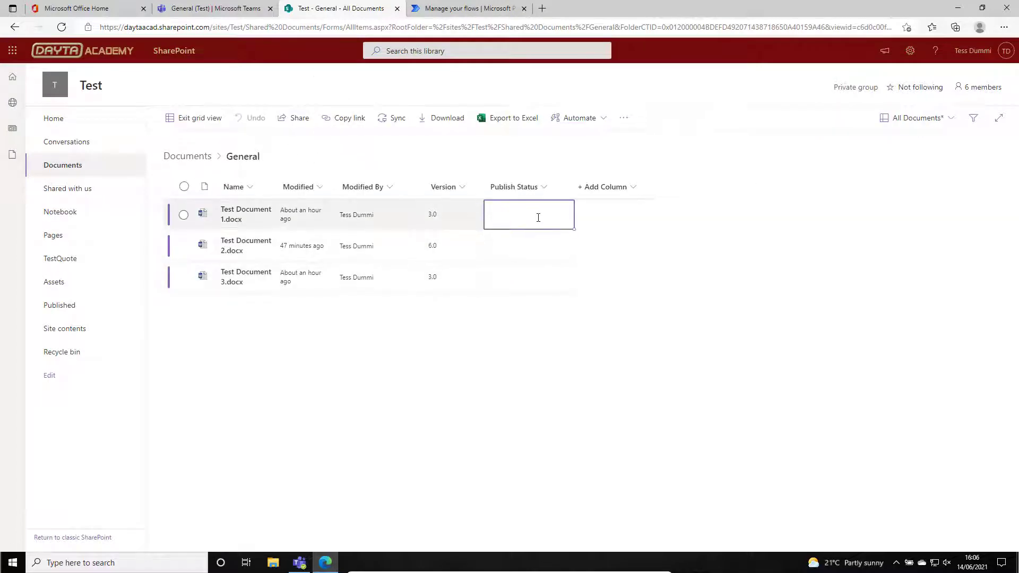
{"action": "left_click", "coordinate": [538, 218]}
{"action": "left_click", "coordinate": [511, 246]}
{"action": "left_click", "coordinate": [562, 249]}
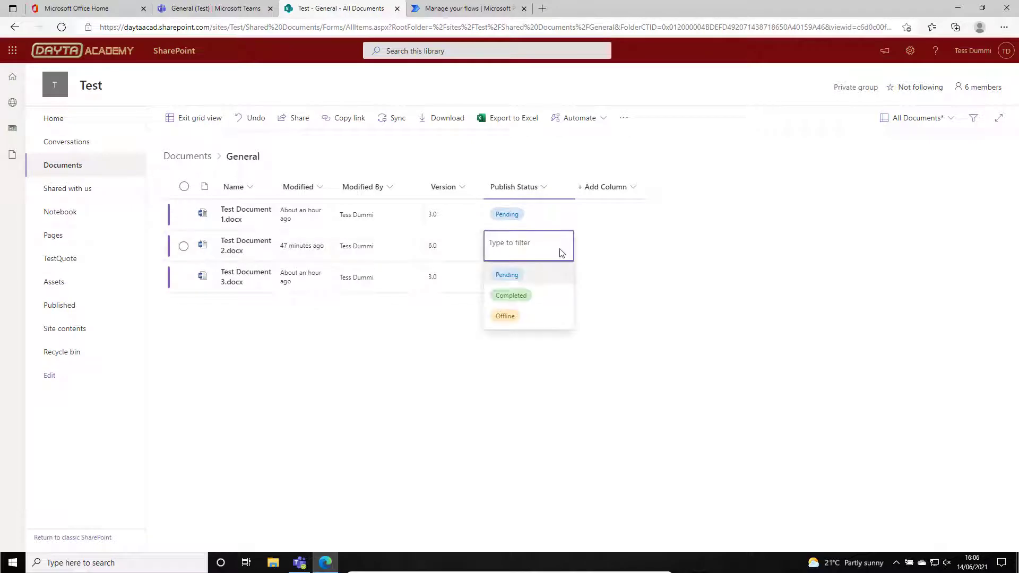
{"action": "left_click", "coordinate": [511, 275]}
{"action": "left_click", "coordinate": [511, 276]}
{"action": "left_click", "coordinate": [567, 277]}
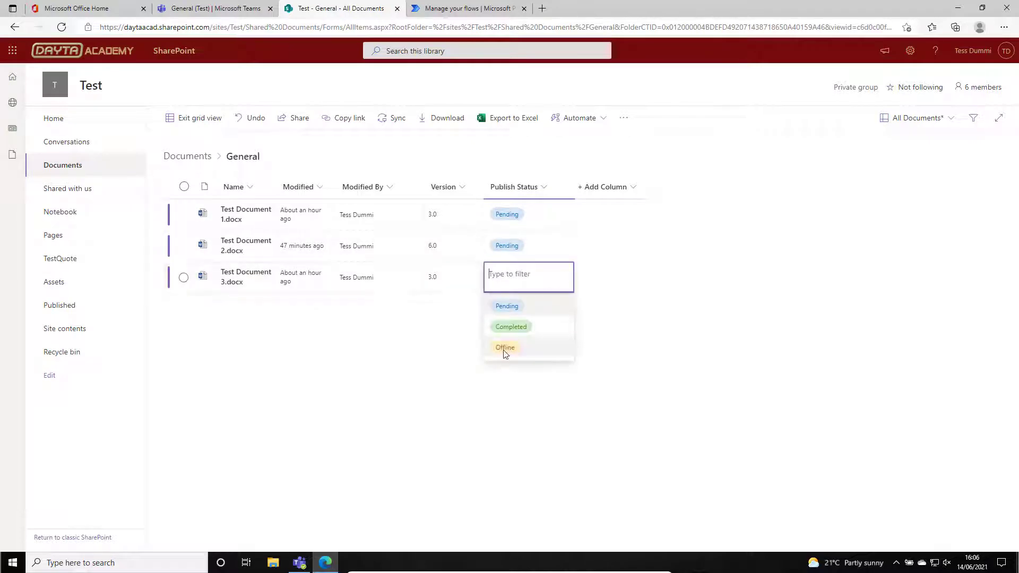
{"action": "left_click", "coordinate": [504, 347]}
{"action": "left_click", "coordinate": [193, 118]}
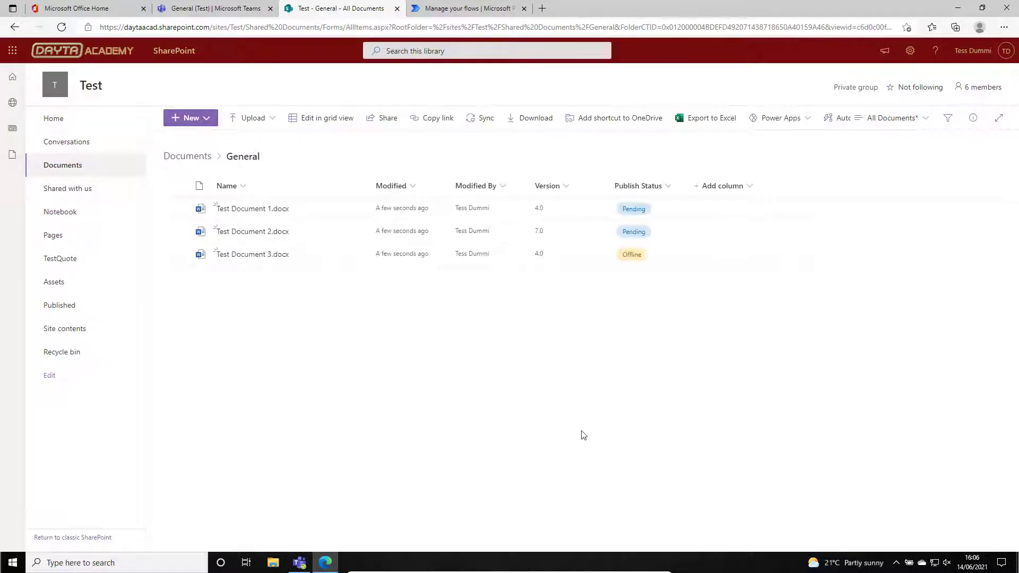
Switch to Power Automate and turn off the "Create PDF from Share Documents in Test Site" flow.
{"action": "left_click", "coordinate": [451, 10]}
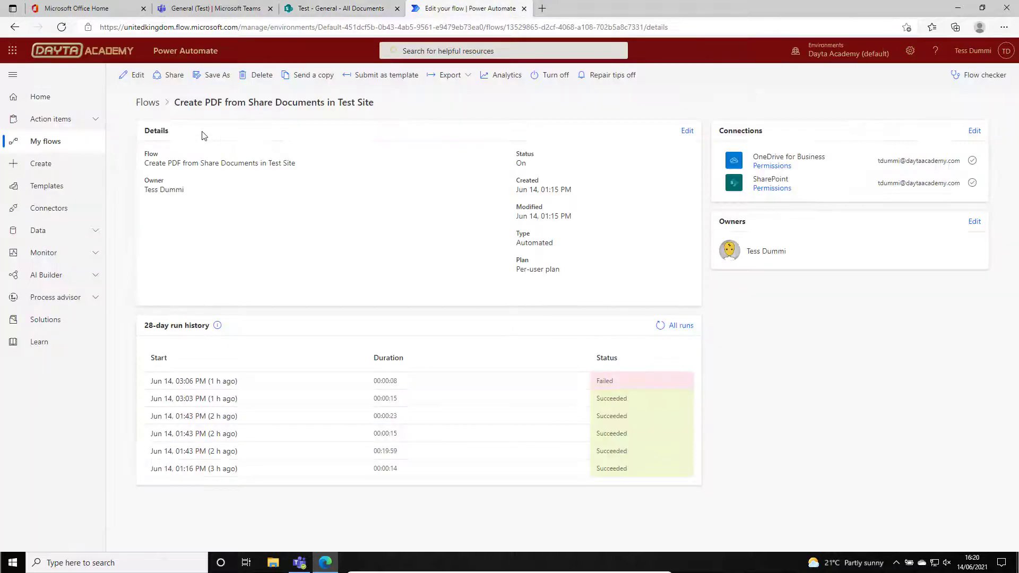
{"action": "left_click", "coordinate": [143, 104]}
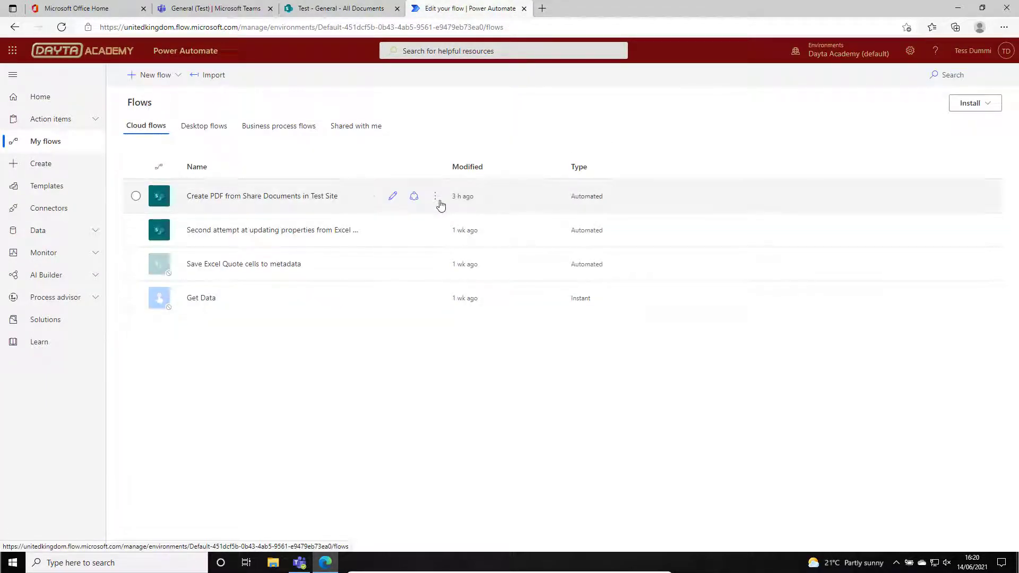
{"action": "left_click", "coordinate": [436, 198]}
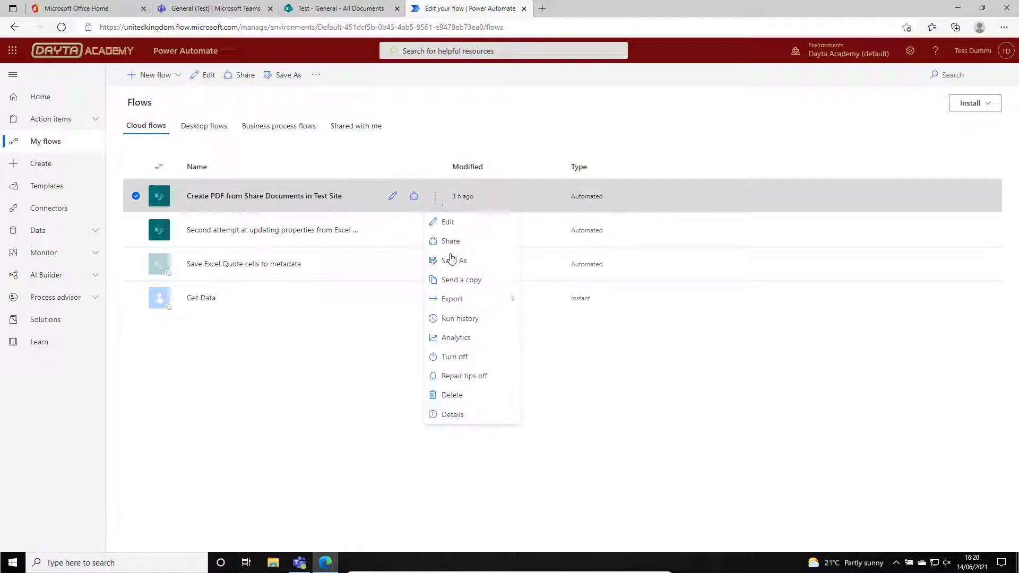
{"action": "left_click", "coordinate": [461, 359]}
{"action": "key", "text": "ctrl"}
{"action": "key", "text": "ctrl"}
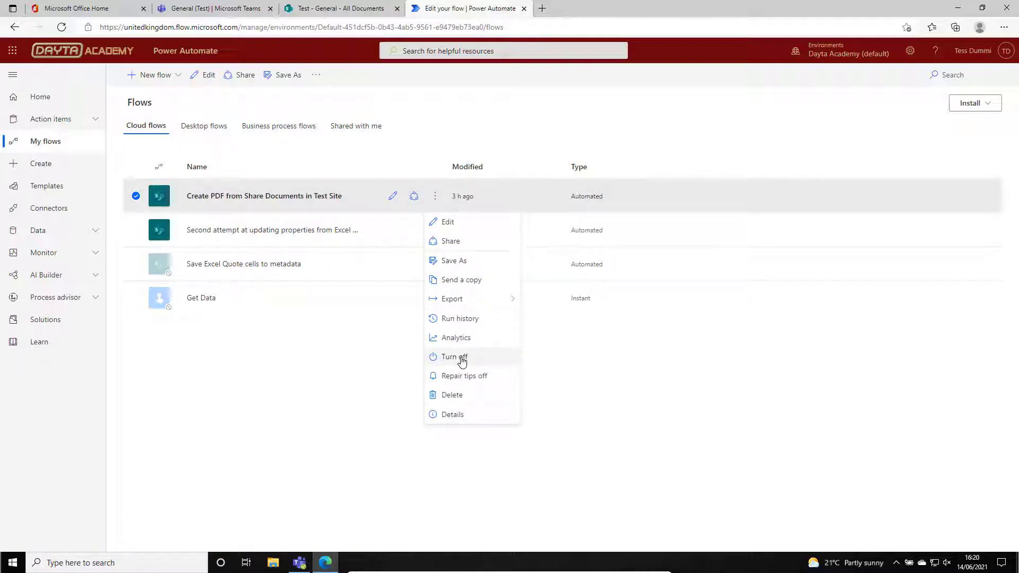
{"action": "left_click", "coordinate": [461, 359]}
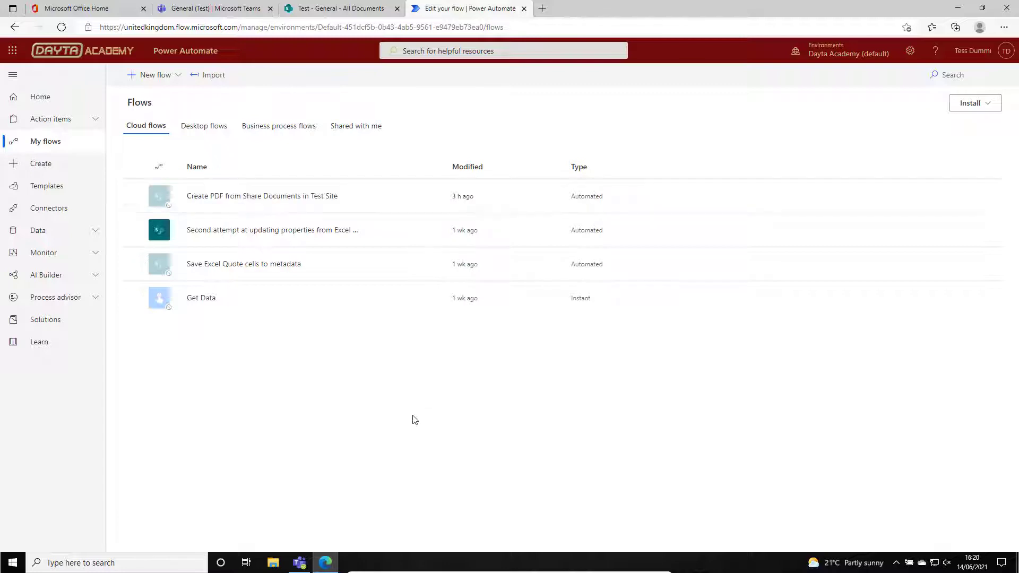
Create a manually triggered instant cloud flow named "Create PDF files from Test Site (Batch Process)".
{"action": "left_click", "coordinate": [46, 166]}
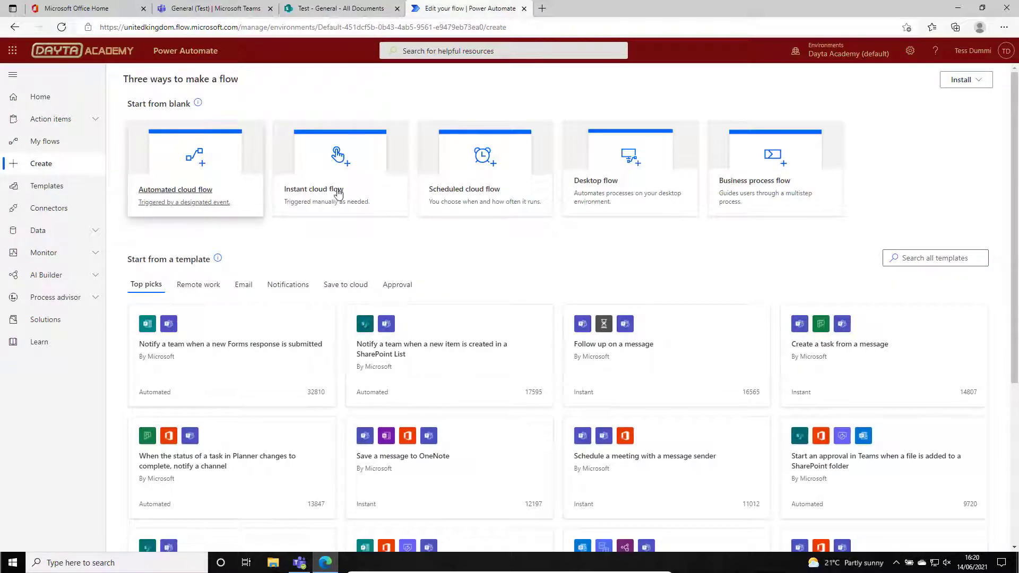
{"action": "key", "text": "ctrl"}
{"action": "key", "text": "ctrl"}
{"action": "left_click", "coordinate": [335, 193]}
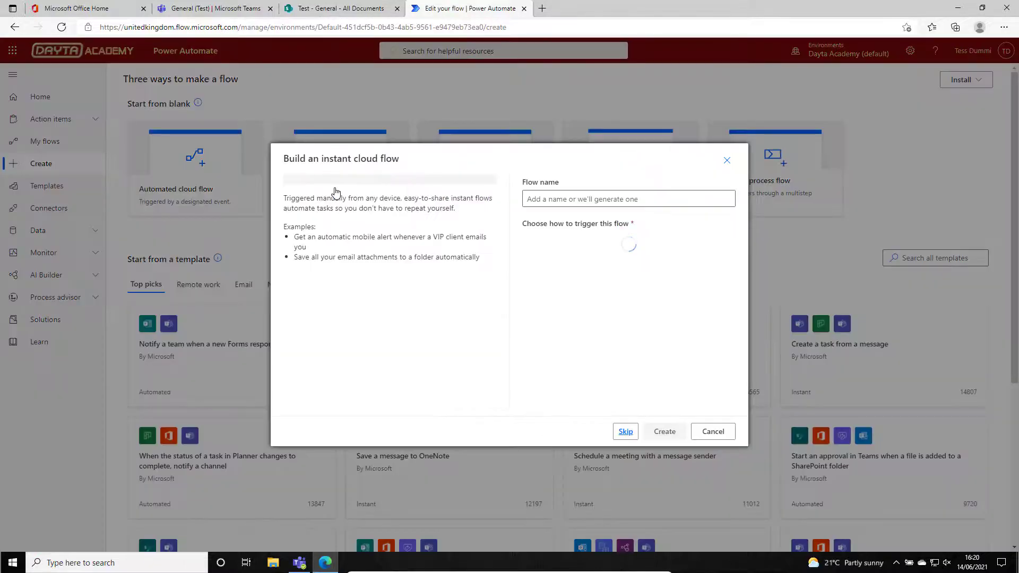
{"action": "left_click", "coordinate": [569, 196]}
{"action": "type", "text": "Create PDF files from"}
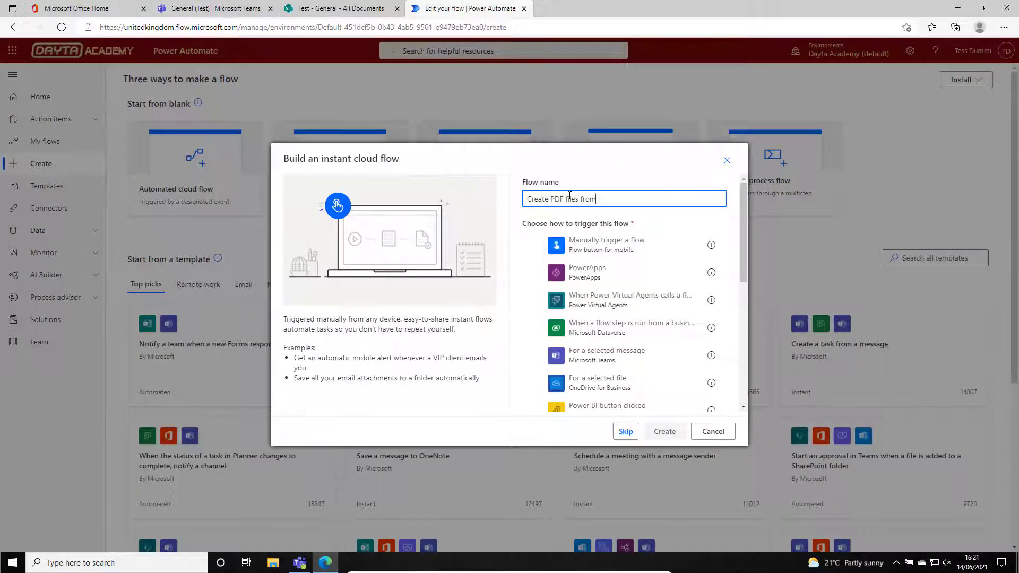
{"action": "type", "text": " Test Site (Batch Process)"}
{"action": "left_click", "coordinate": [560, 248]}
{"action": "key", "text": "ctrl"}
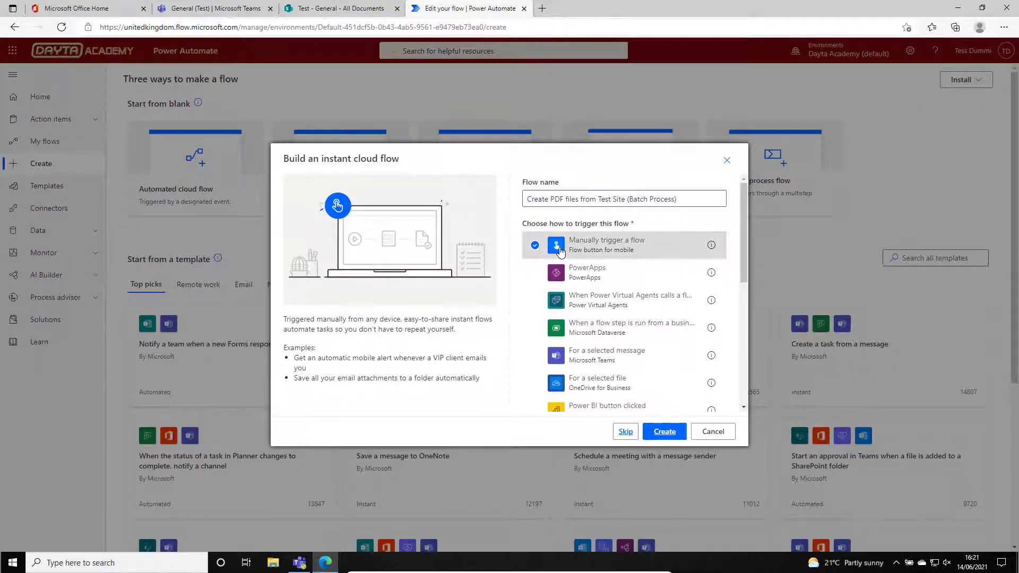
{"action": "left_click", "coordinate": [665, 432]}
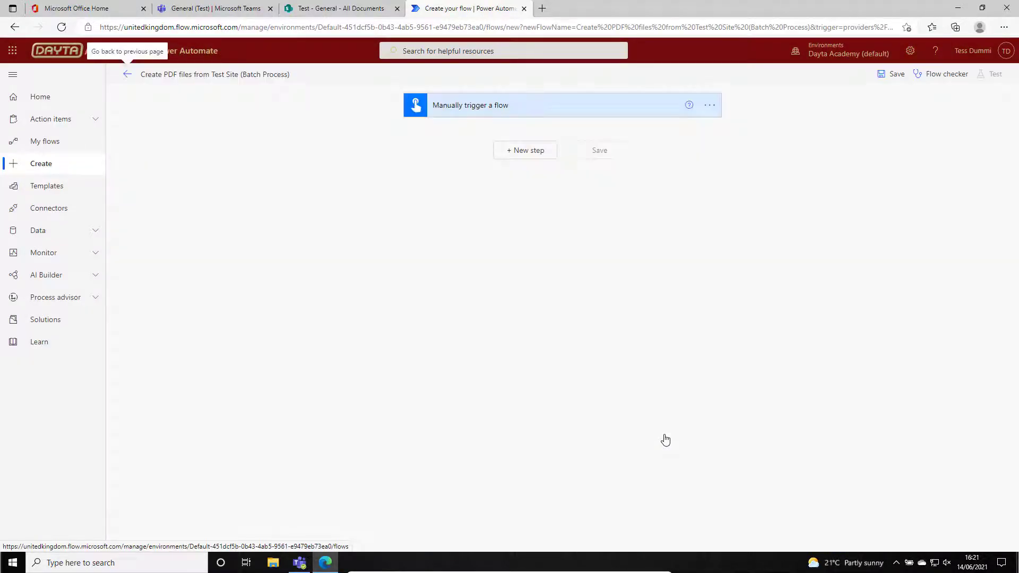
Add the SharePoint action "Get files (properties only)" after the manual trigger.
{"action": "left_click", "coordinate": [524, 151]}
{"action": "type", "text": "SharePoint"}
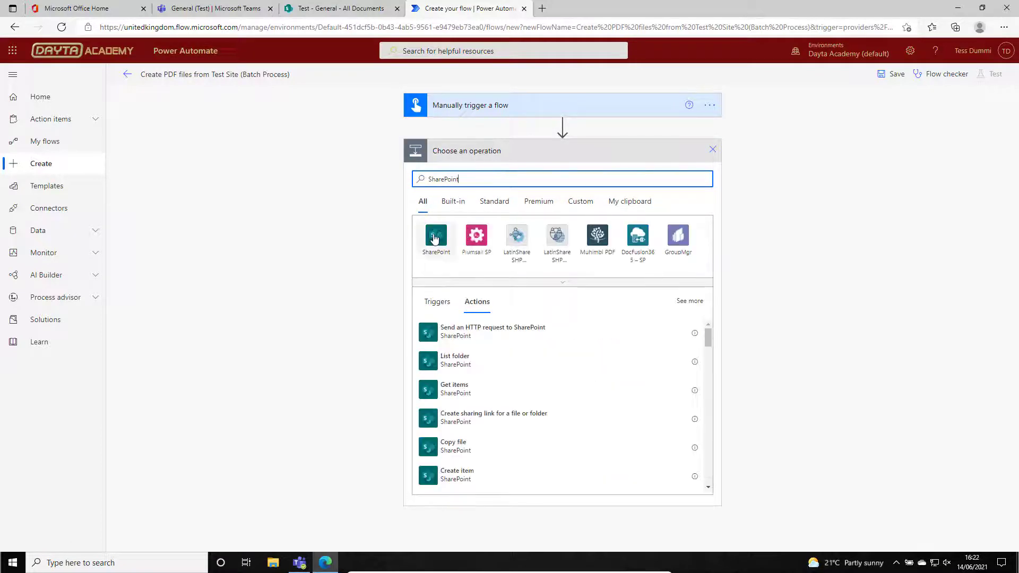
{"action": "left_click", "coordinate": [434, 238]}
{"action": "type", "text": "Get"}
{"action": "scroll", "coordinate": [462, 424], "scroll_direction": "down", "scroll_amount": 3}
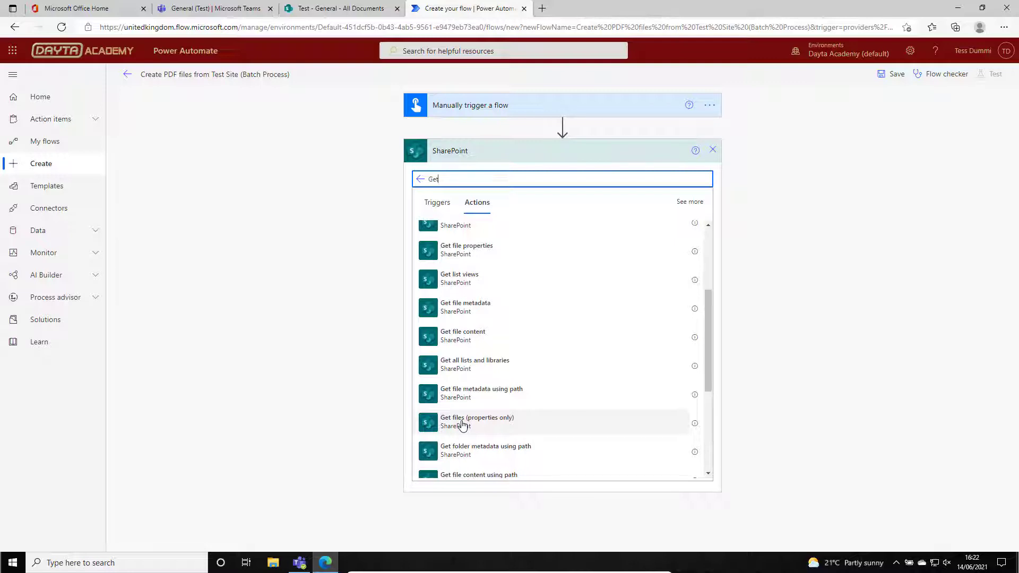
{"action": "left_click", "coordinate": [526, 426]}
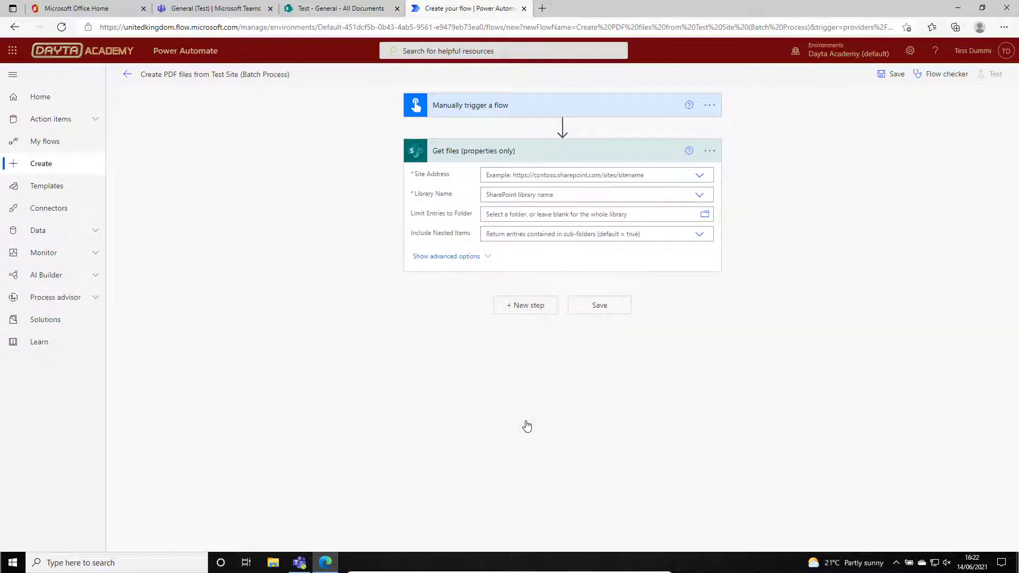
Point the Get files action at the Test site and its Documents library.
{"action": "left_click", "coordinate": [699, 177]}
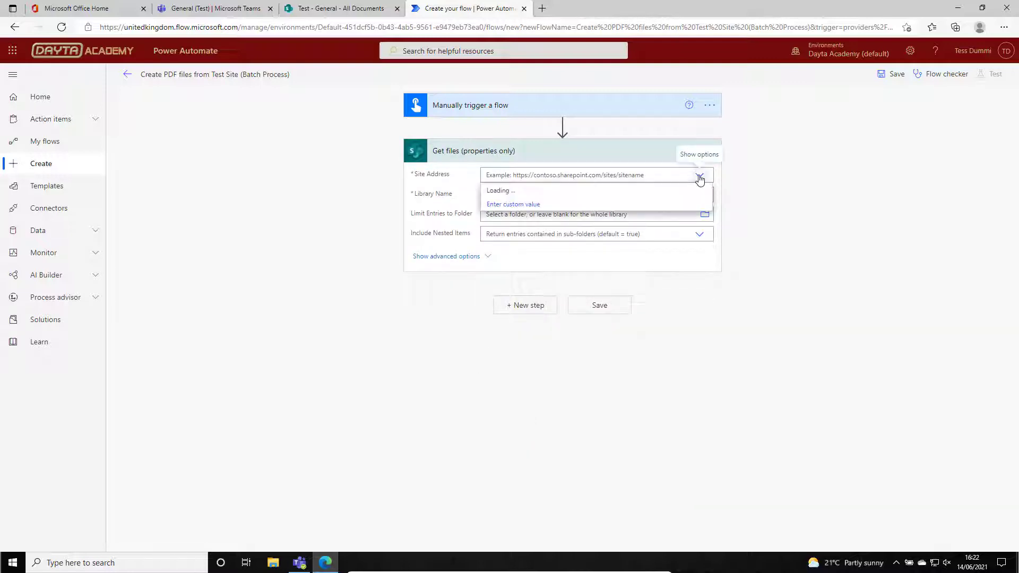
{"action": "left_click", "coordinate": [501, 221]}
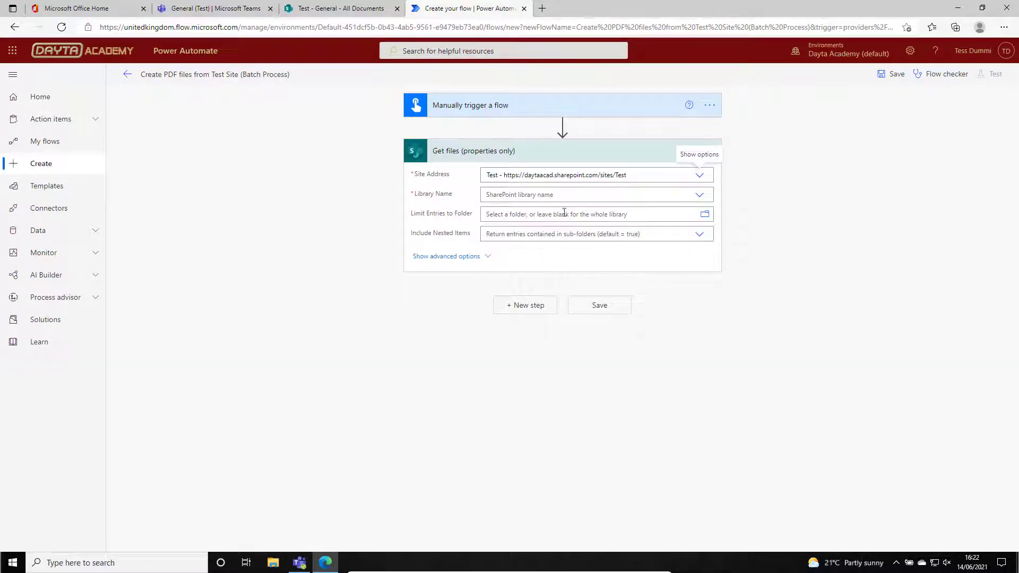
{"action": "left_click", "coordinate": [699, 196]}
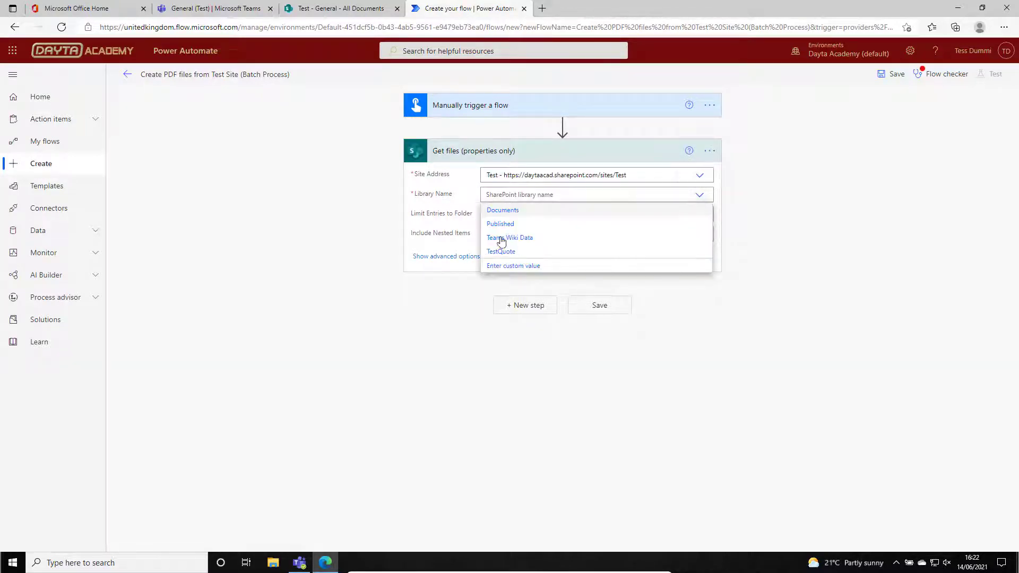
{"action": "left_click", "coordinate": [501, 212]}
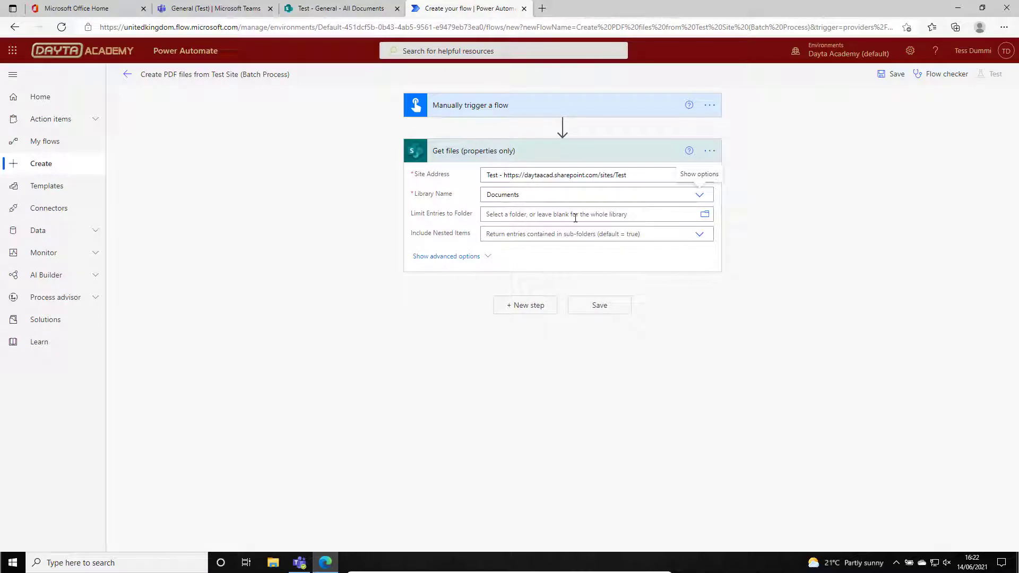
Limit the Get files entries to the /Shared Documents/General folder and set Include Nested Items to Yes.
{"action": "left_click", "coordinate": [704, 215]}
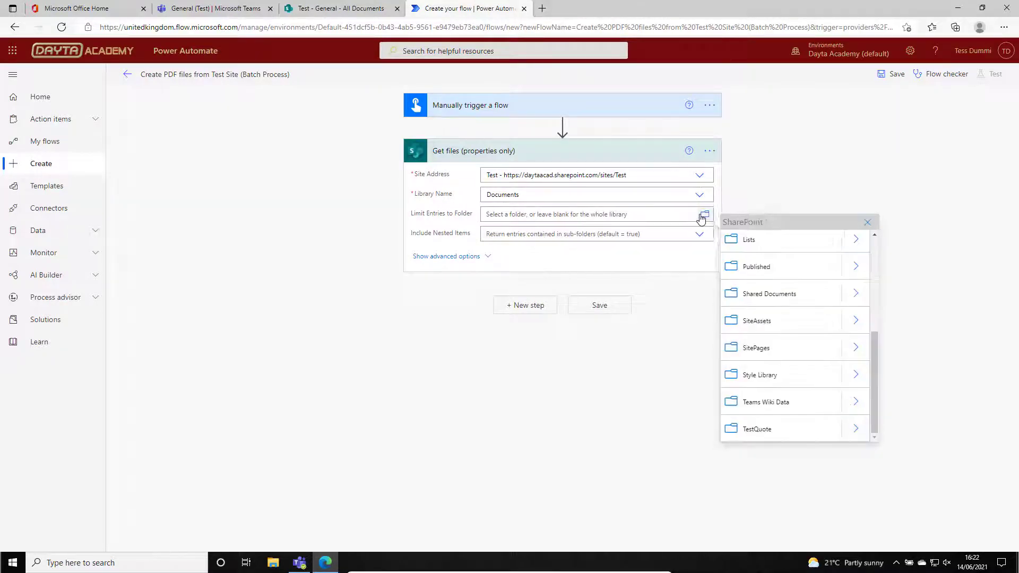
{"action": "left_click", "coordinate": [860, 295]}
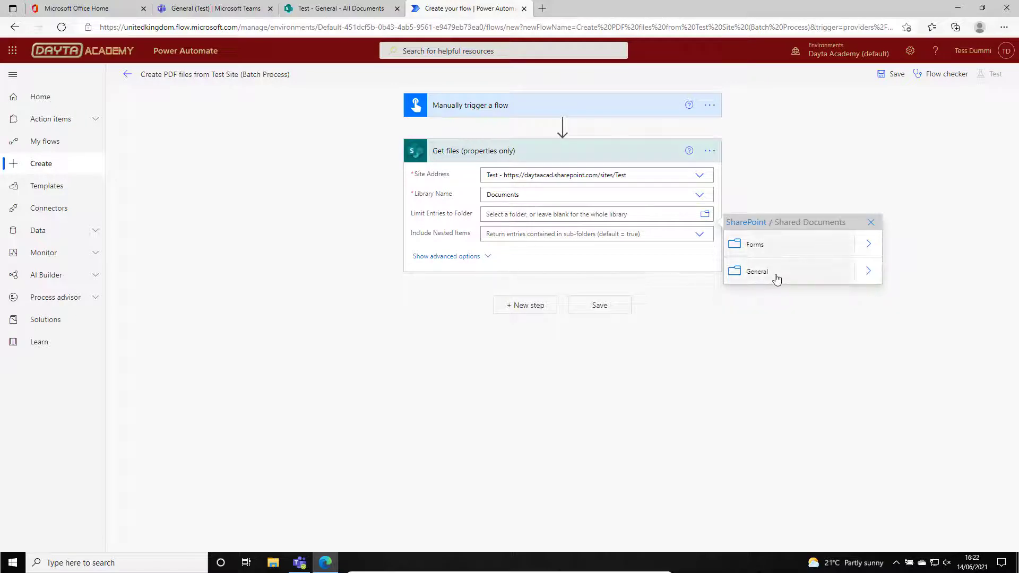
{"action": "left_click", "coordinate": [792, 275]}
{"action": "left_click", "coordinate": [522, 235]}
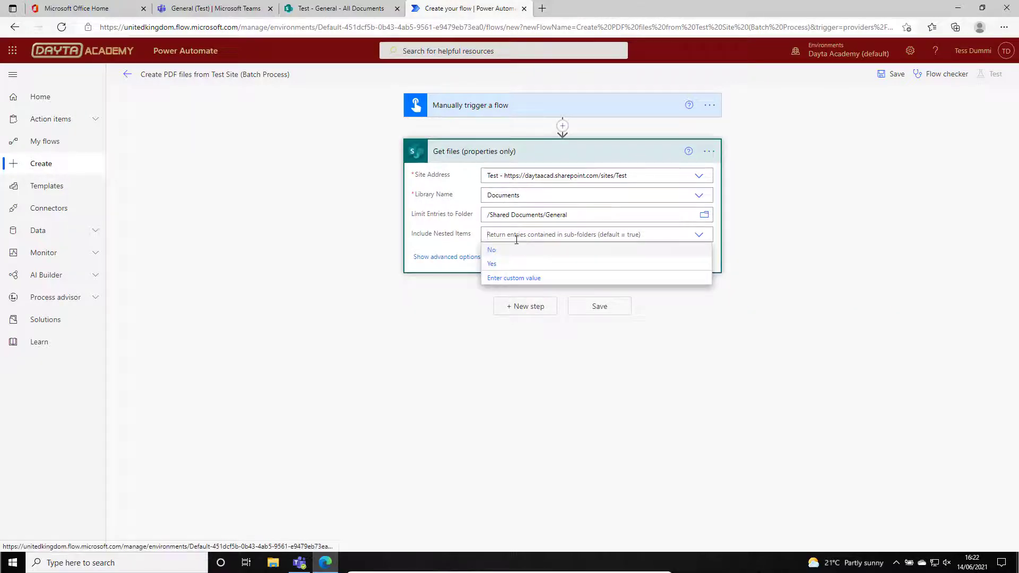
{"action": "left_click", "coordinate": [616, 241]}
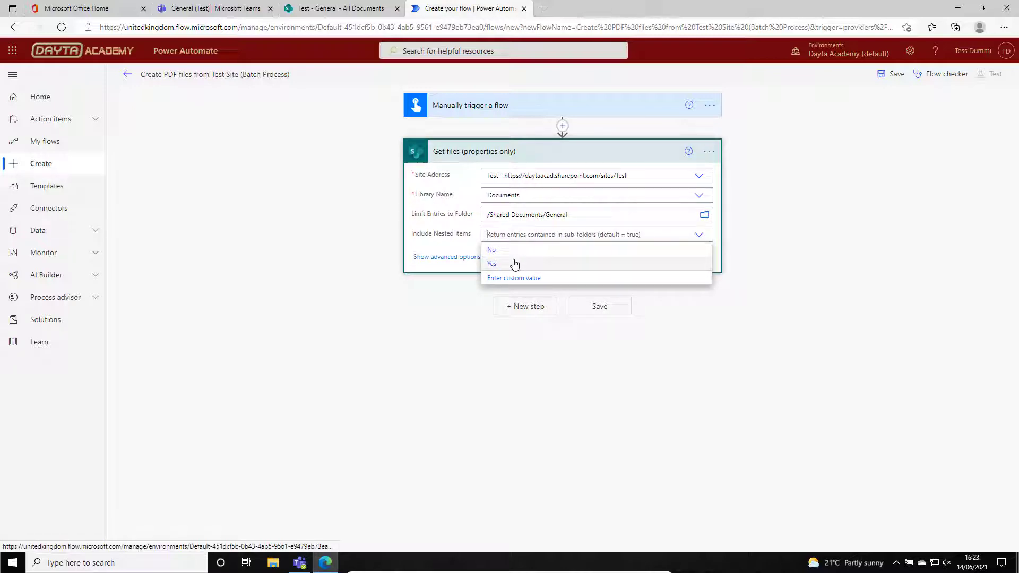
{"action": "left_click", "coordinate": [492, 264]}
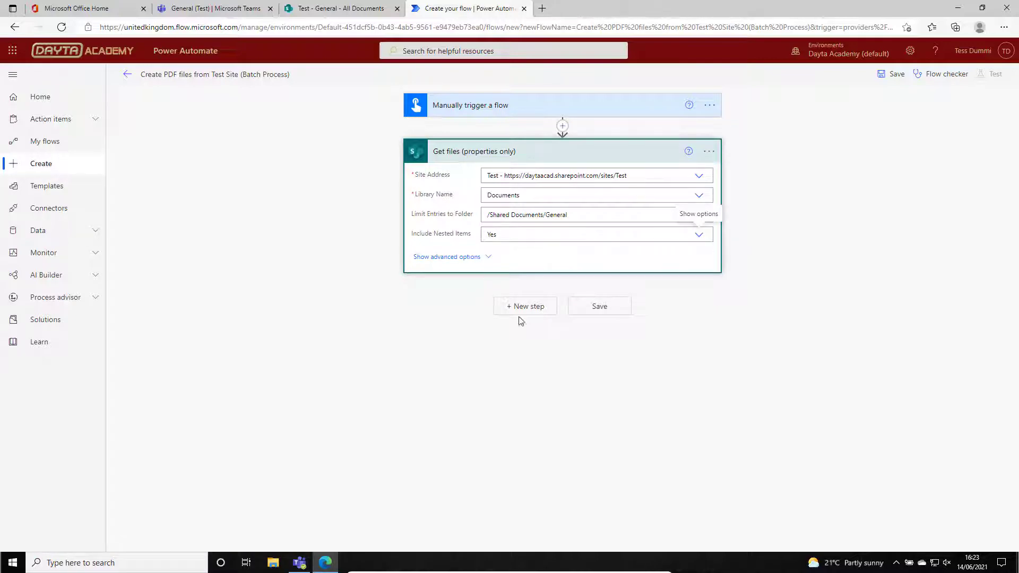
Add an Apply to each loop after Get files (properties only) that runs over its value output.
{"action": "left_click", "coordinate": [532, 312]}
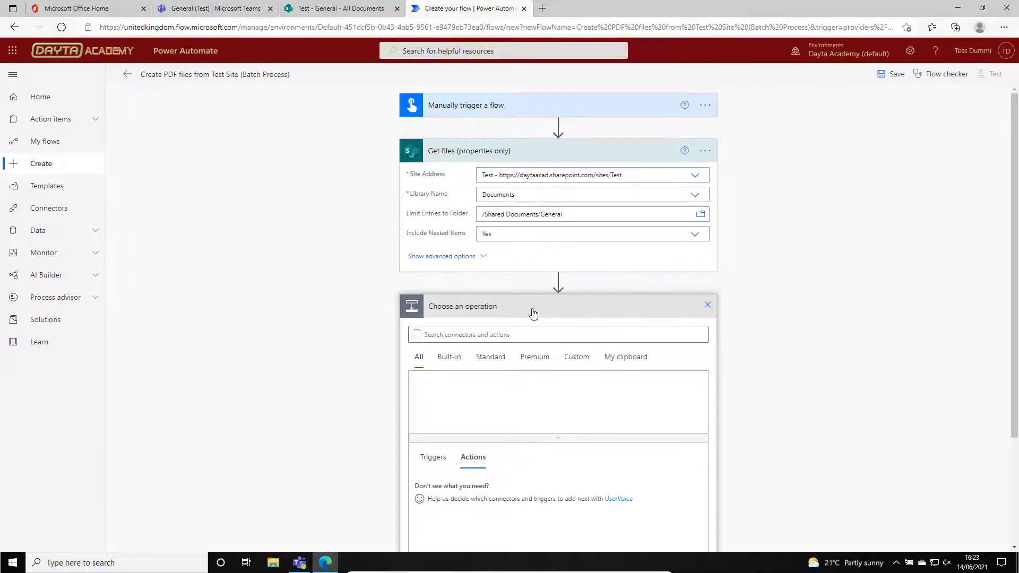
{"action": "left_click", "coordinate": [433, 277]}
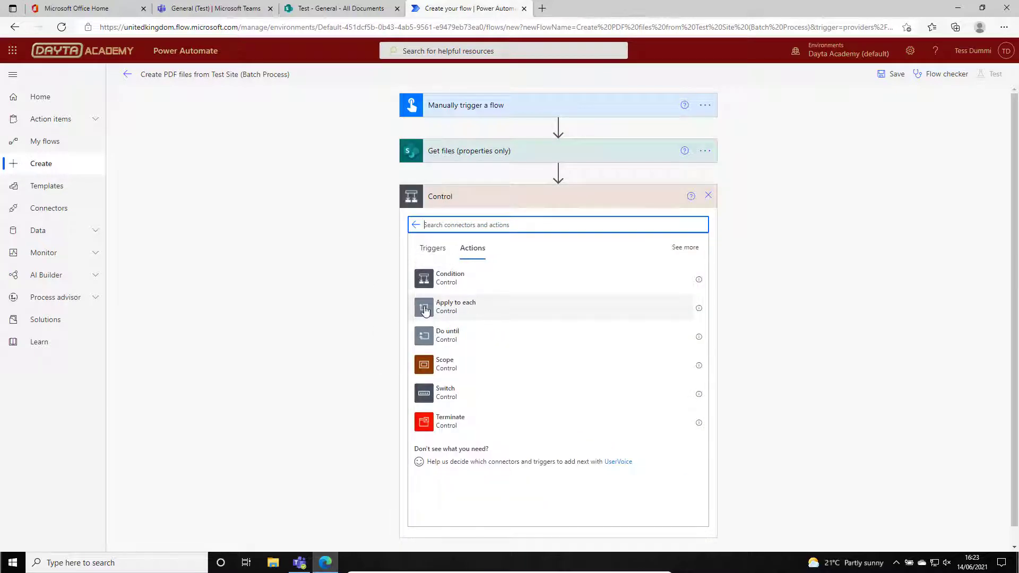
{"action": "left_click", "coordinate": [424, 309]}
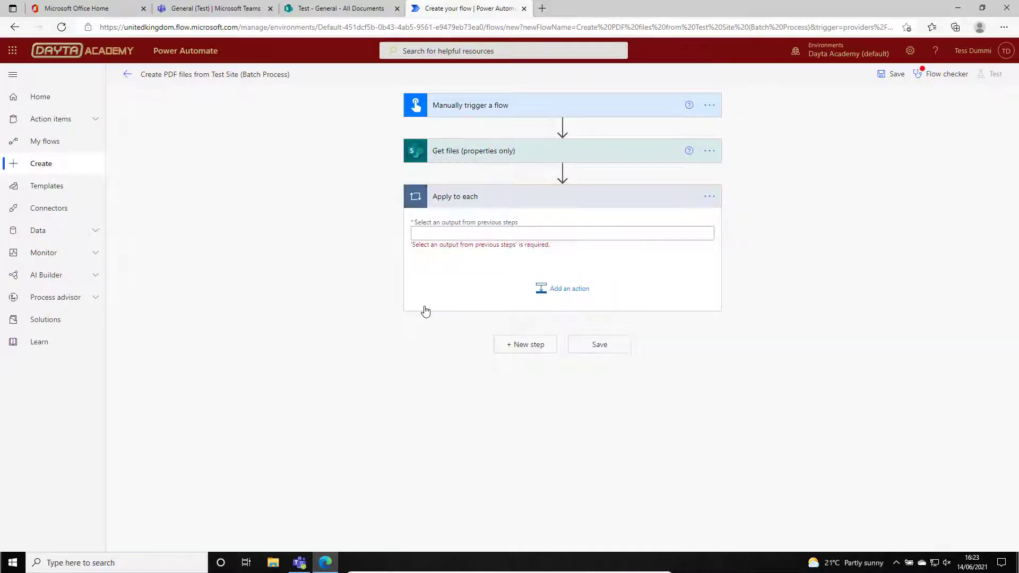
{"action": "left_click", "coordinate": [454, 235]}
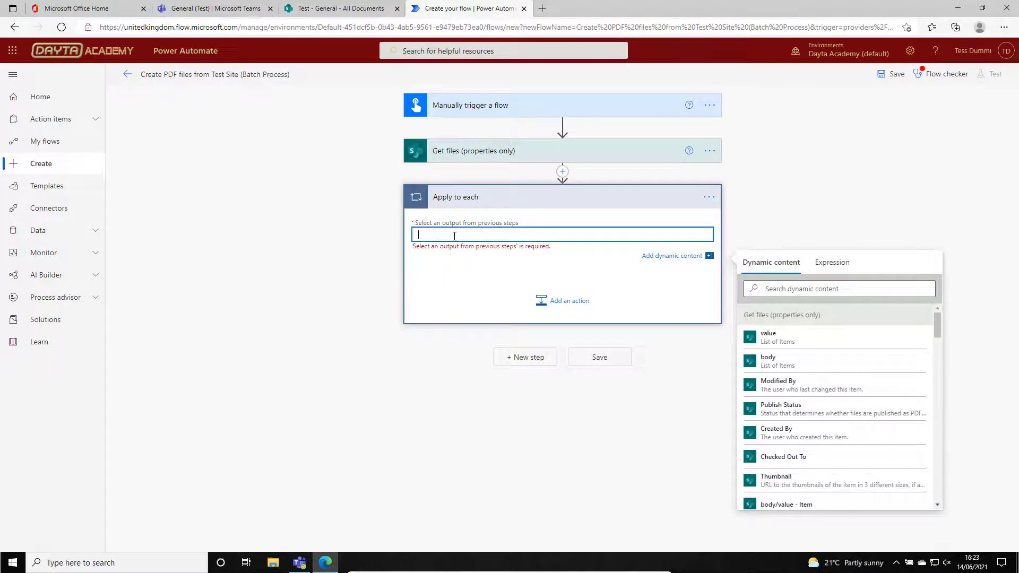
{"action": "left_click", "coordinate": [787, 344]}
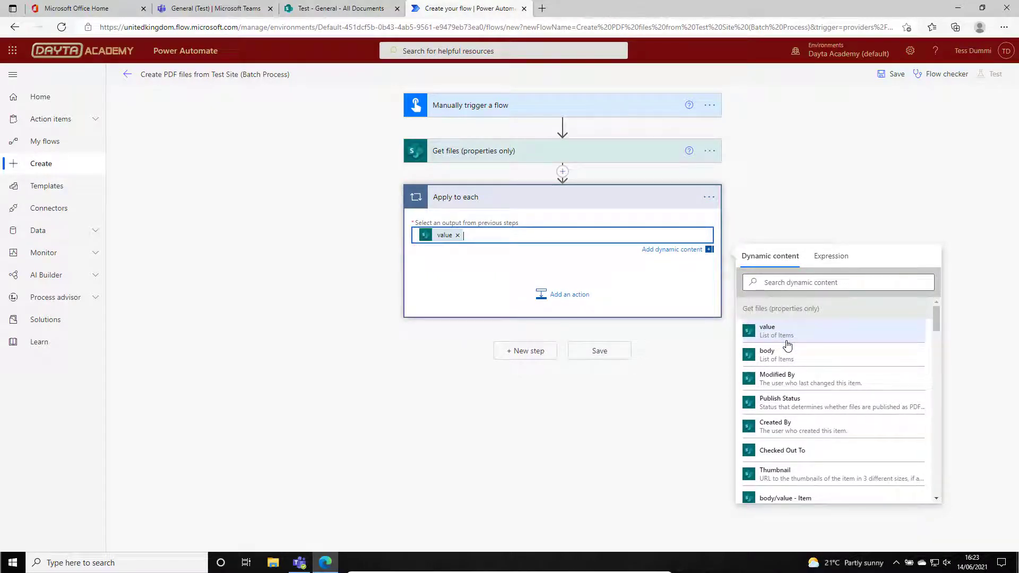
{"action": "left_click", "coordinate": [657, 444]}
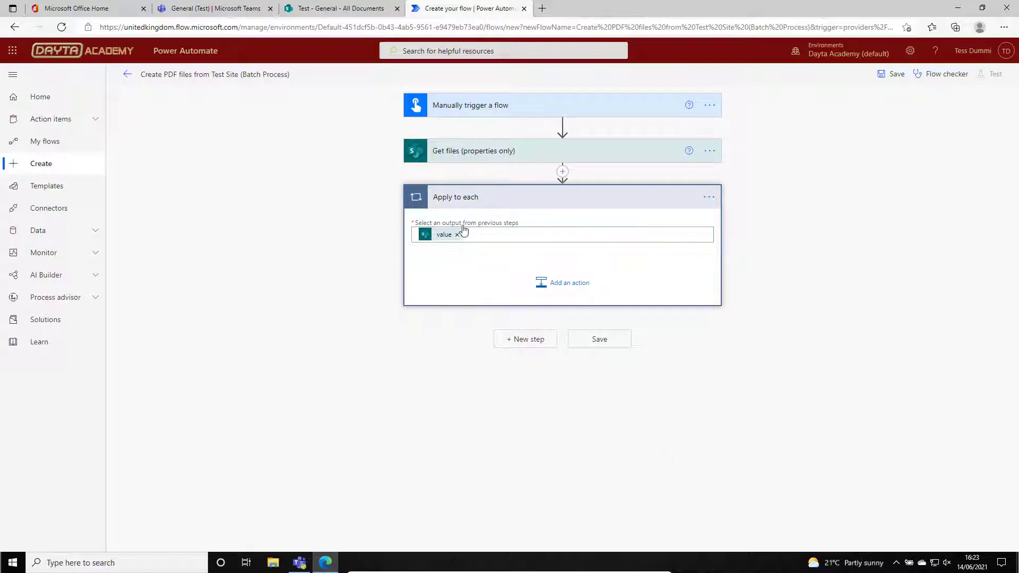
Add a Condition control inside the Apply to each loop.
{"action": "left_click", "coordinate": [569, 285]}
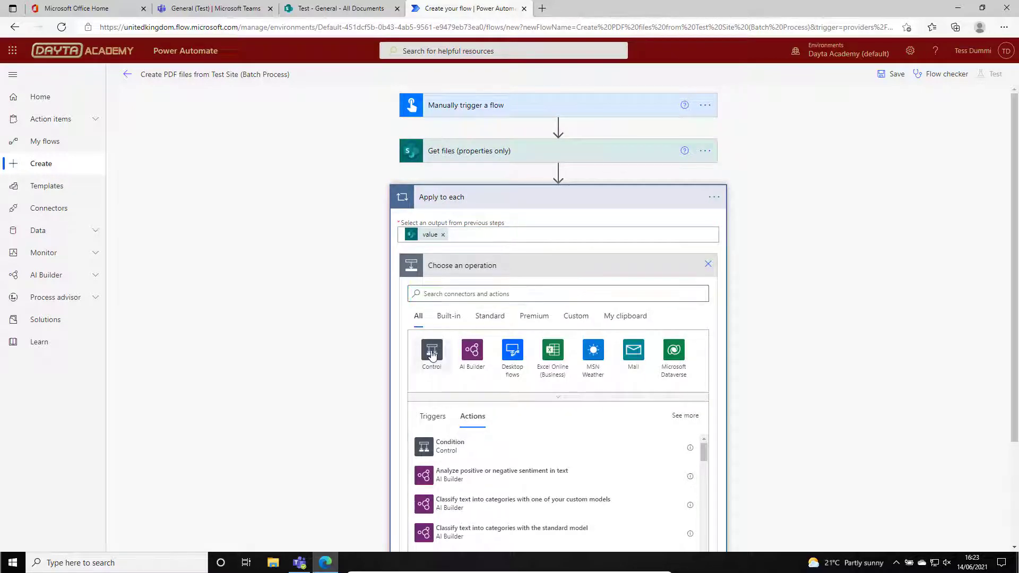
{"action": "left_click", "coordinate": [431, 350]}
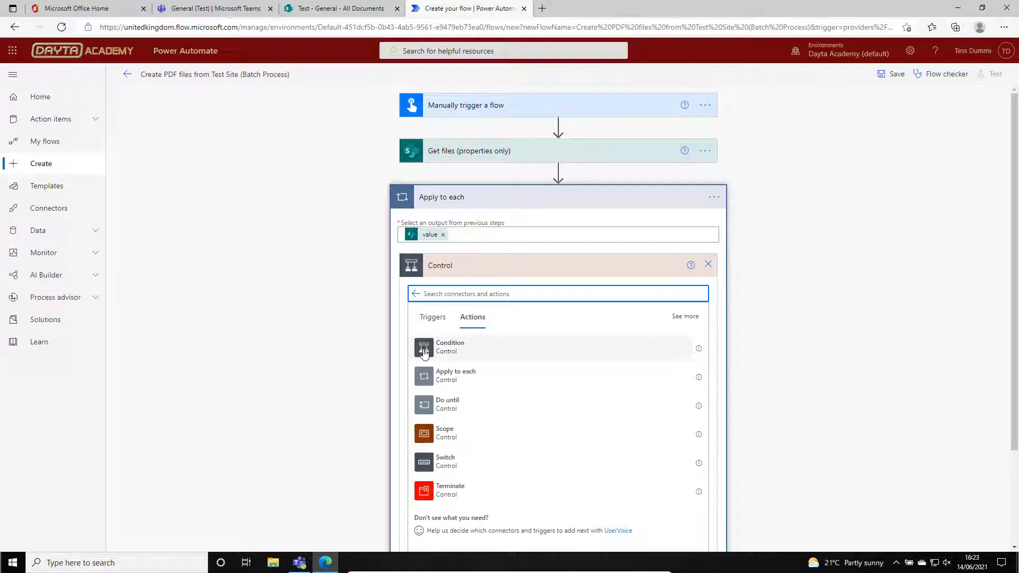
{"action": "left_click", "coordinate": [423, 353]}
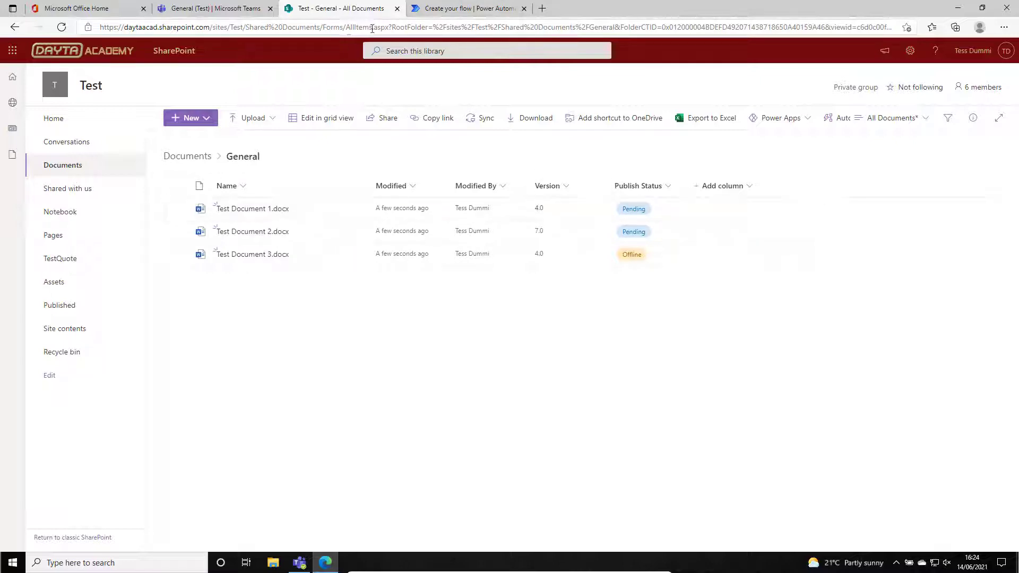
Back in the flow, set the condition to check that Publish Status Value is equal to Pending.
{"action": "left_click", "coordinate": [457, 8]}
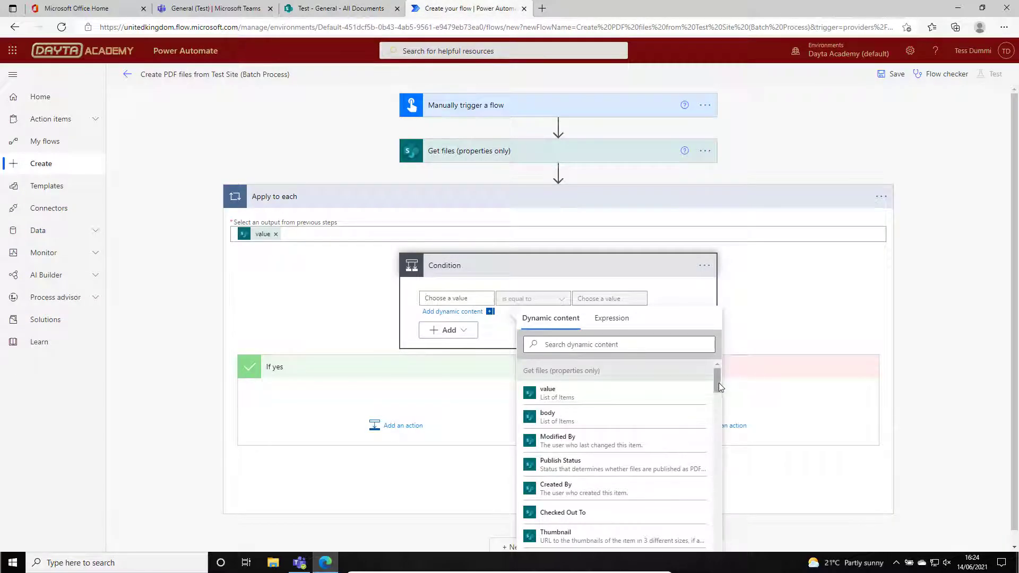
{"action": "left_click_drag", "start_coordinate": [716, 390], "coordinate": [716, 424]}
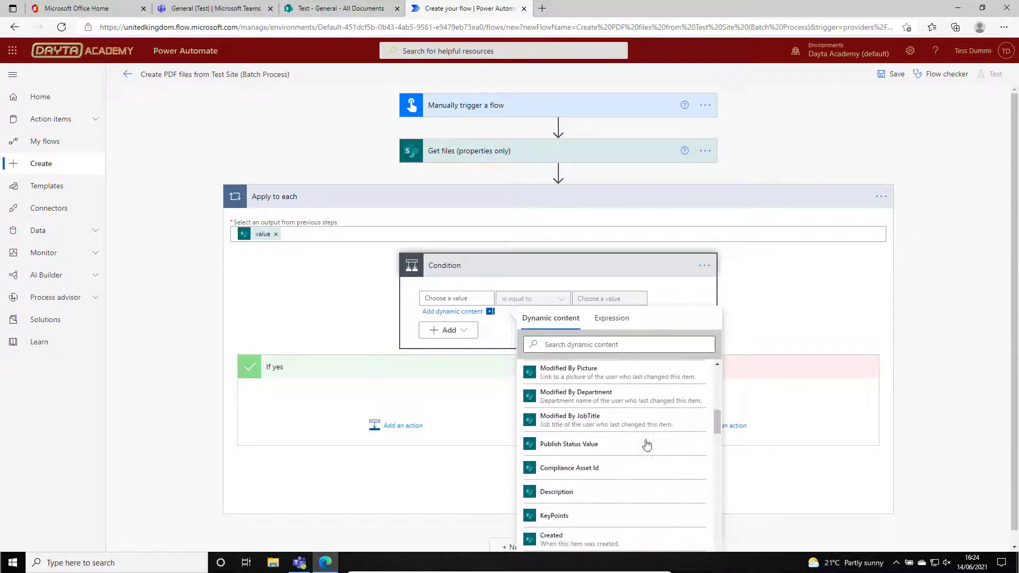
{"action": "left_click", "coordinate": [572, 445]}
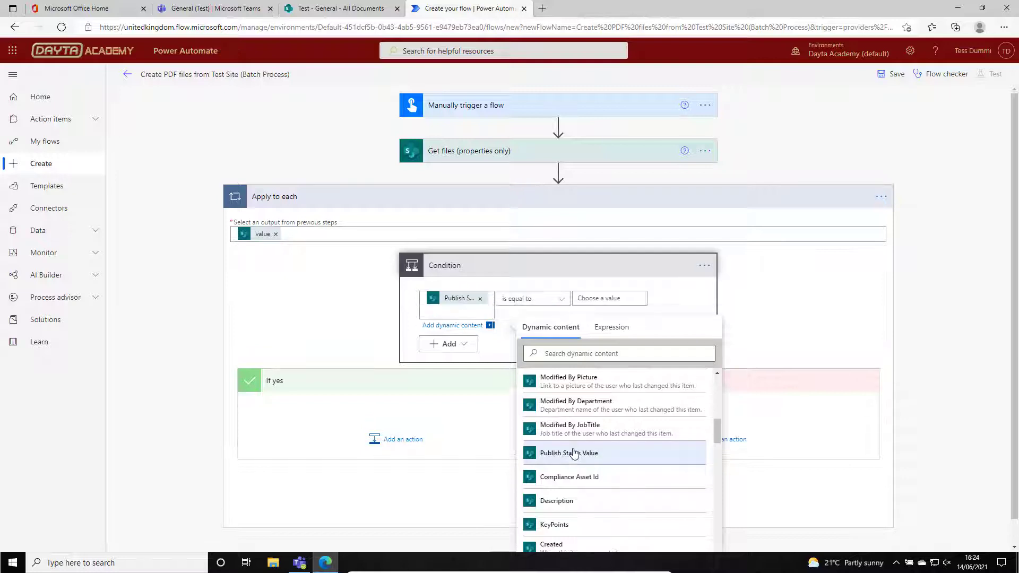
{"action": "left_click", "coordinate": [528, 268]}
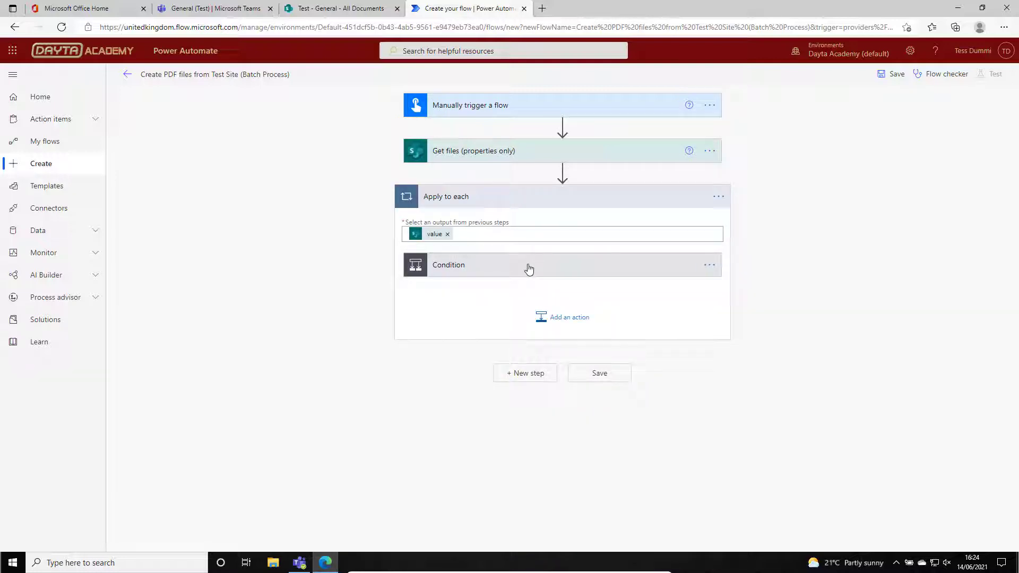
{"action": "left_click", "coordinate": [499, 272]}
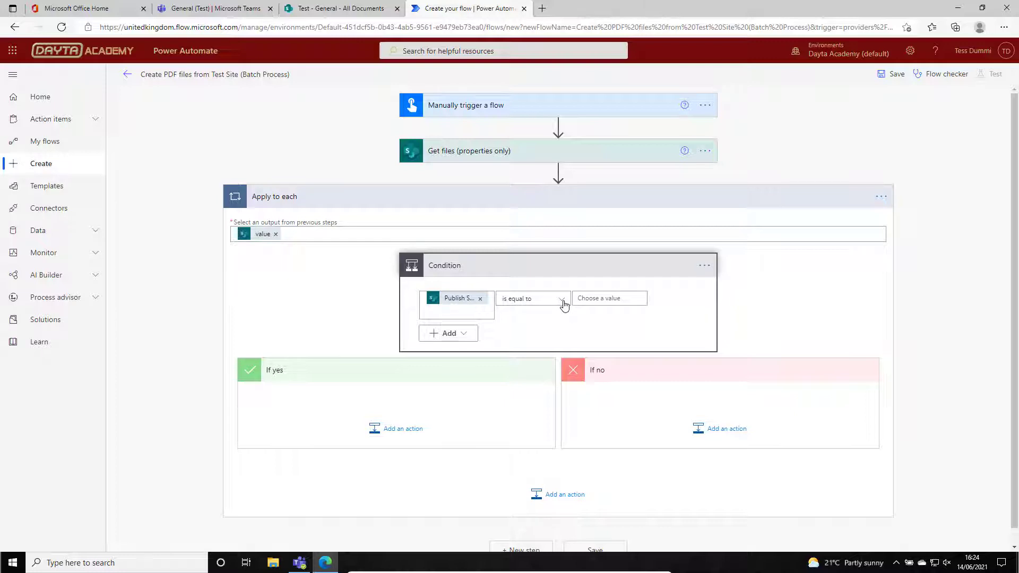
{"action": "left_click", "coordinate": [607, 298]}
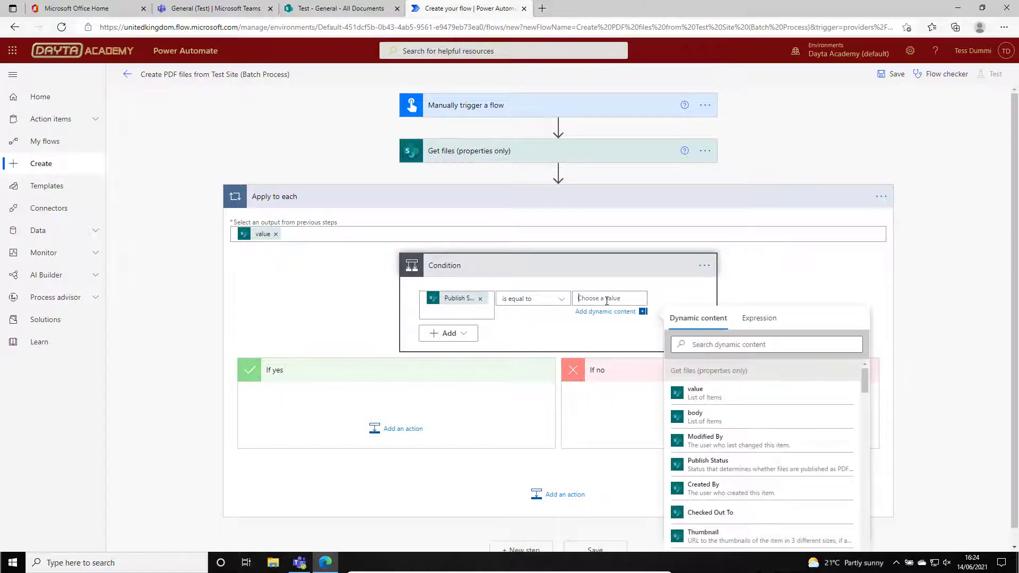
{"action": "type", "text": "Pe"}
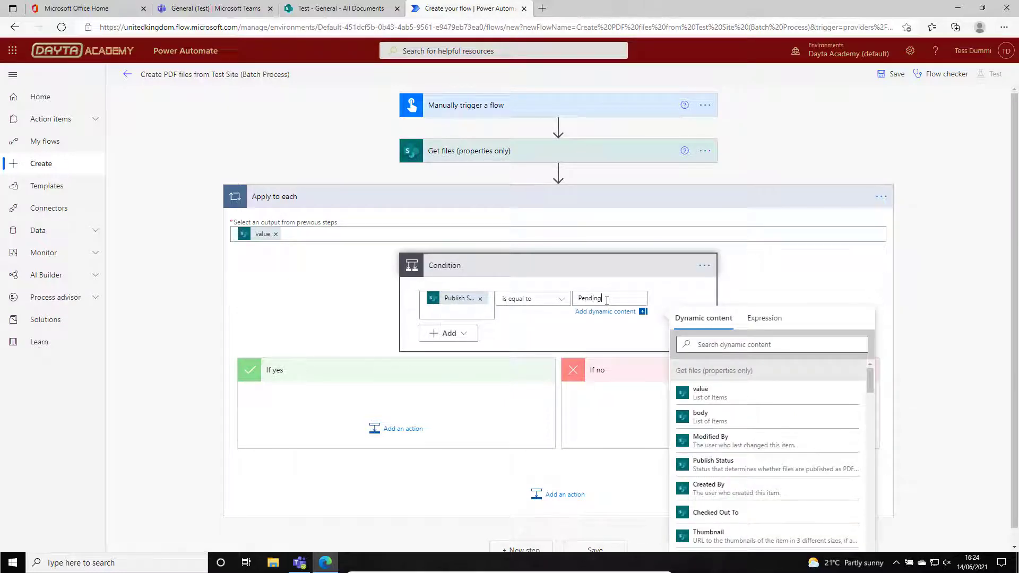
{"action": "type", "text": "nding"}
{"action": "key", "text": "Return"}
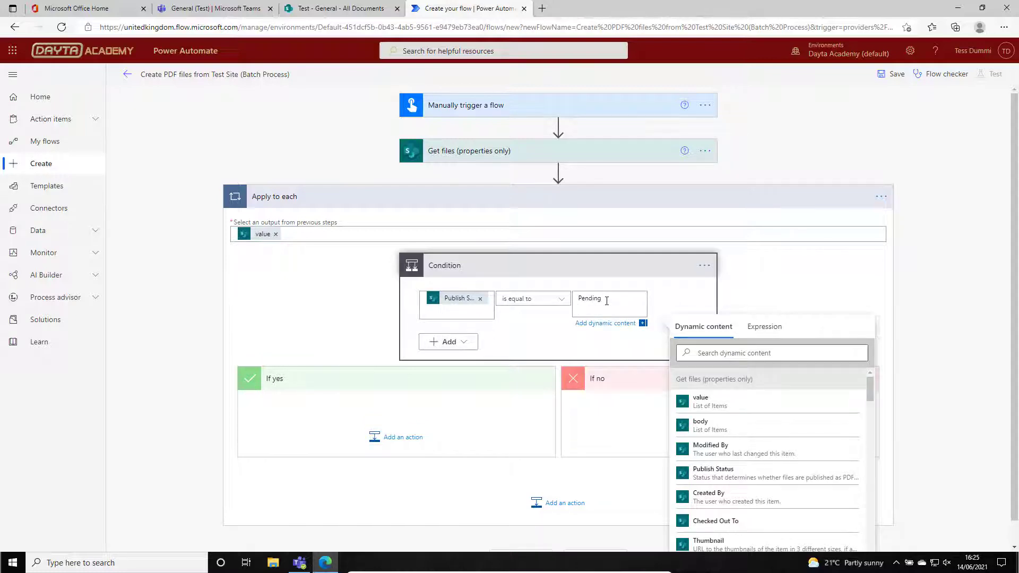
{"action": "key", "text": "BackSpace"}
{"action": "left_click", "coordinate": [311, 313]}
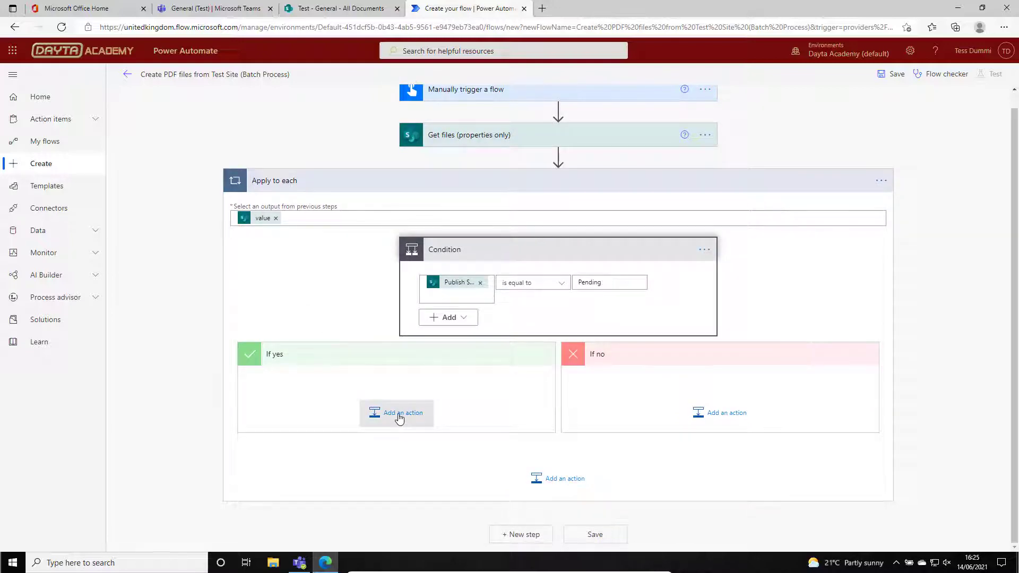
Add the SharePoint action "Get file content" to the condition's If yes branch.
{"action": "left_click", "coordinate": [399, 417]}
{"action": "scroll", "coordinate": [1011, 380], "scroll_direction": "down", "scroll_amount": 2}
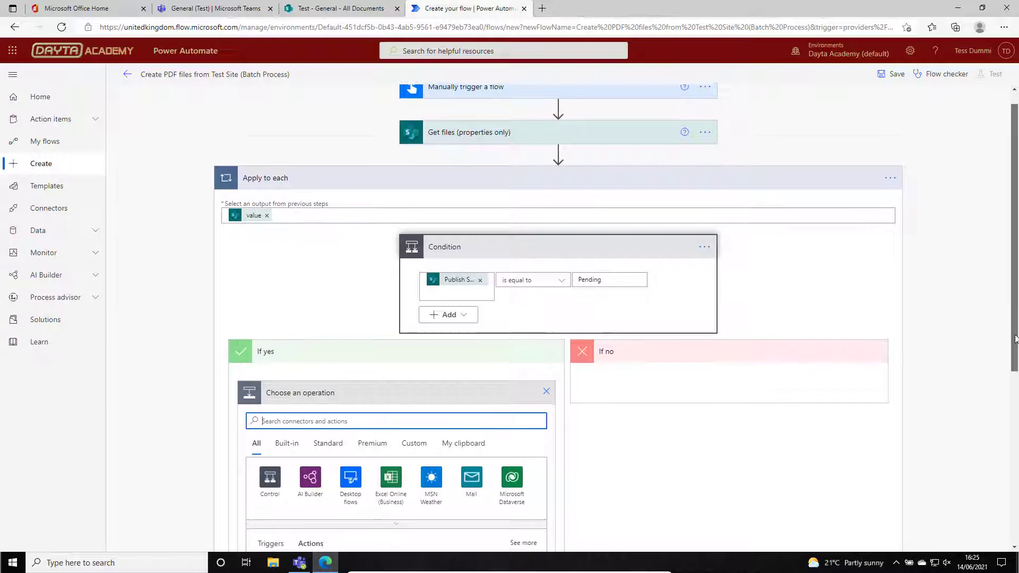
{"action": "scroll", "coordinate": [1011, 380], "scroll_direction": "down", "scroll_amount": 2}
{"action": "type", "text": "S"}
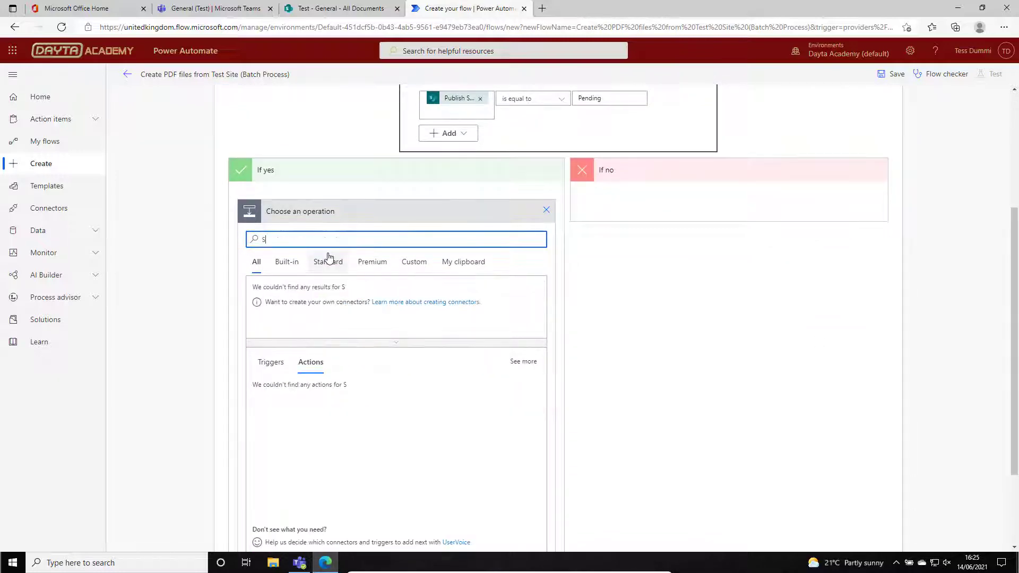
{"action": "type", "text": "harePoint"}
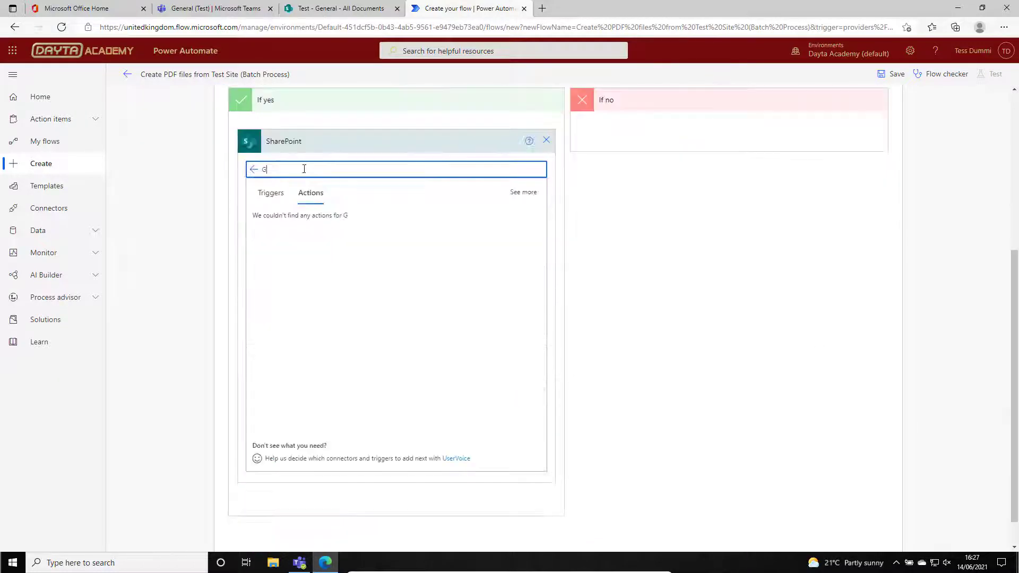
{"action": "type", "text": "t File"}
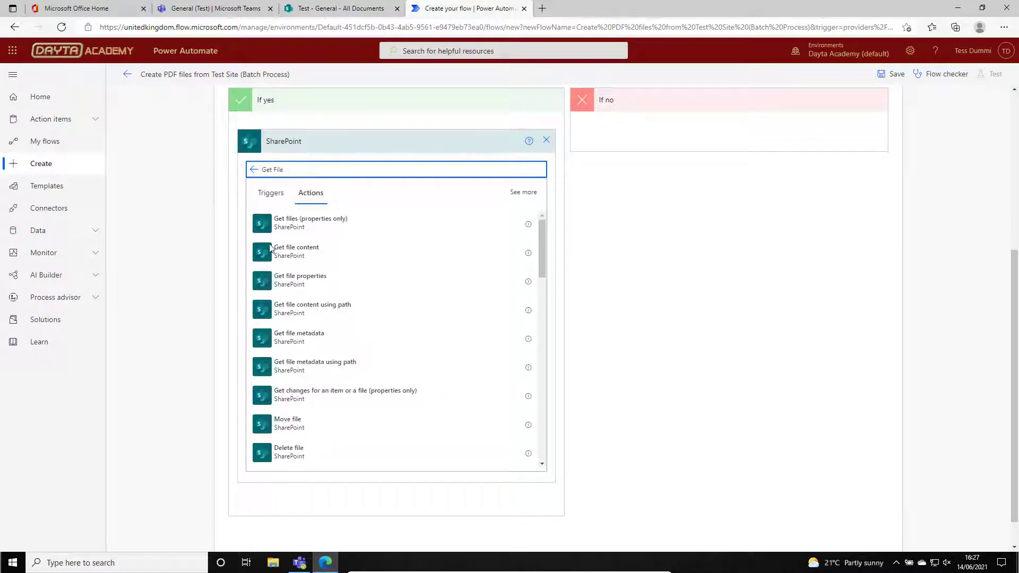
{"action": "left_click", "coordinate": [263, 259]}
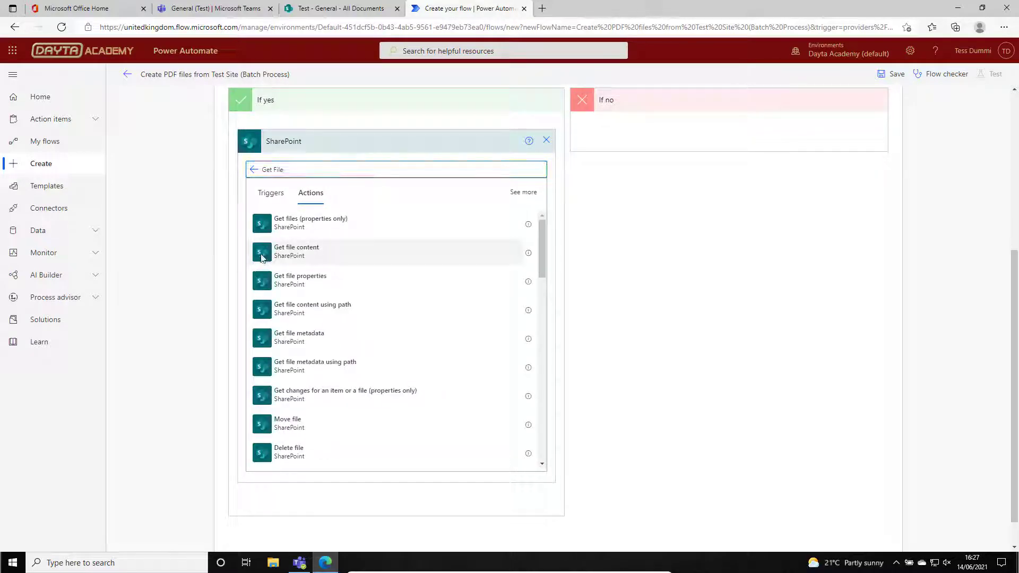
Point Get file content at the Test site and use the Identifier from Get files as its File Identifier.
{"action": "left_click", "coordinate": [532, 314]}
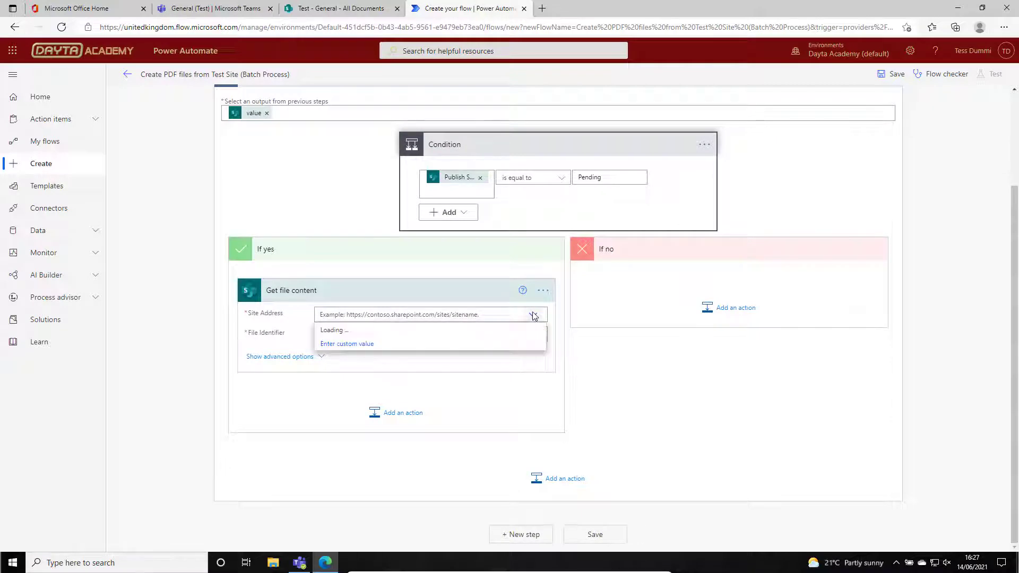
{"action": "left_click", "coordinate": [368, 357]}
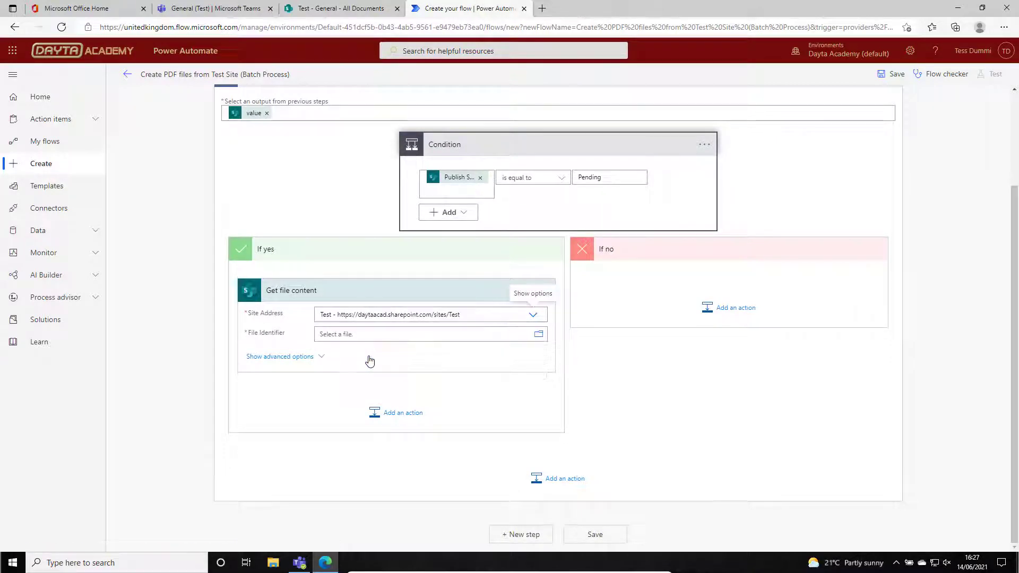
{"action": "left_click", "coordinate": [436, 337]}
{"action": "left_click_drag", "start_coordinate": [770, 406], "coordinate": [773, 506]}
{"action": "left_click", "coordinate": [618, 442]}
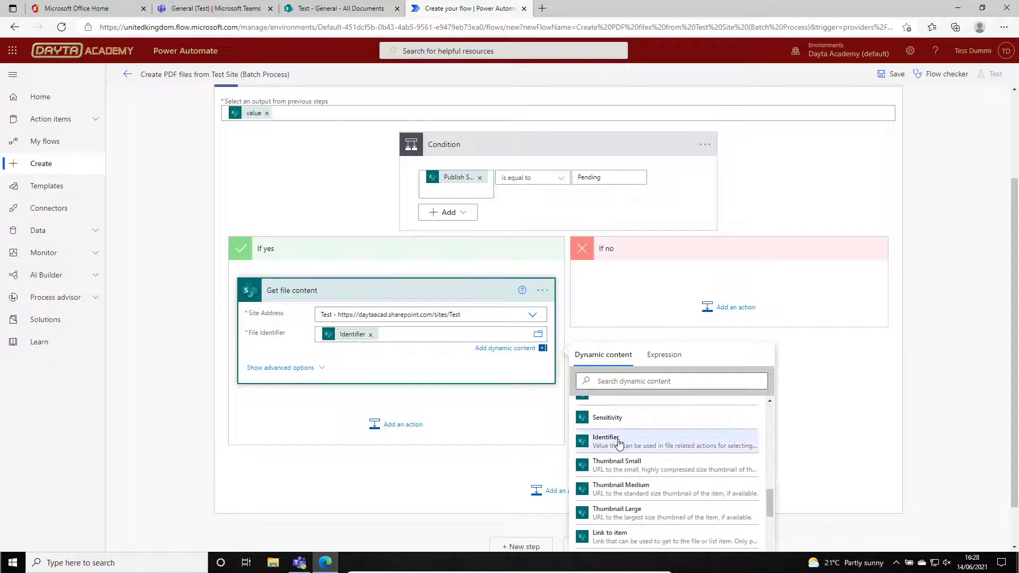
Add the OneDrive for Business action "Create file" after Get file content in the If yes branch.
{"action": "left_click", "coordinate": [401, 425]}
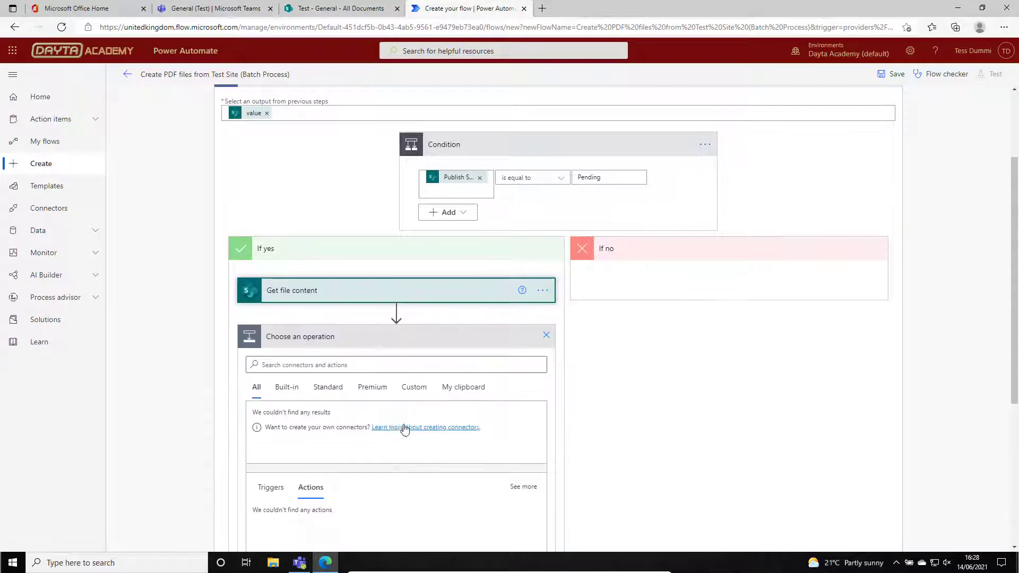
{"action": "left_click", "coordinate": [339, 364]}
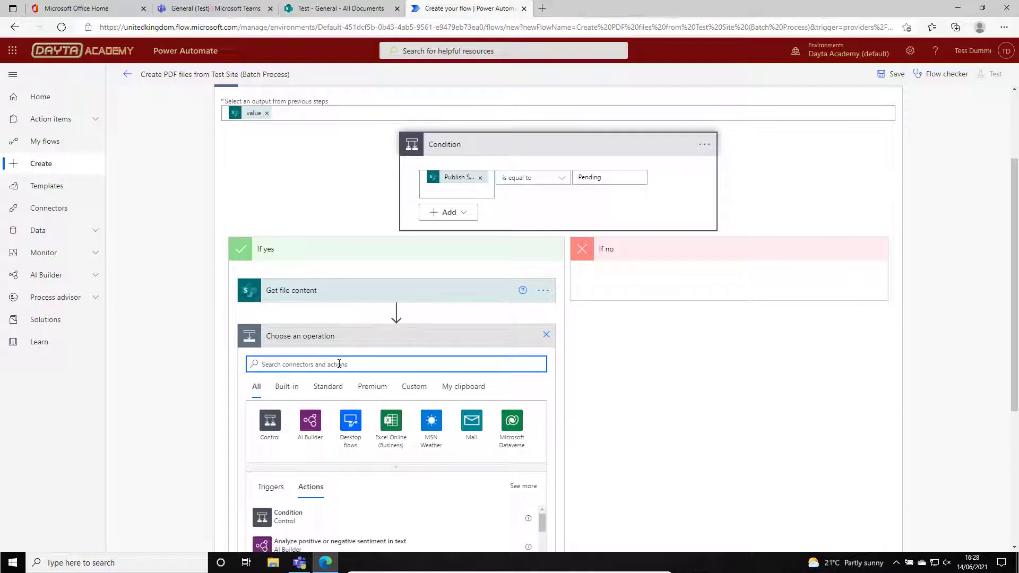
{"action": "type", "text": "OneDrive"}
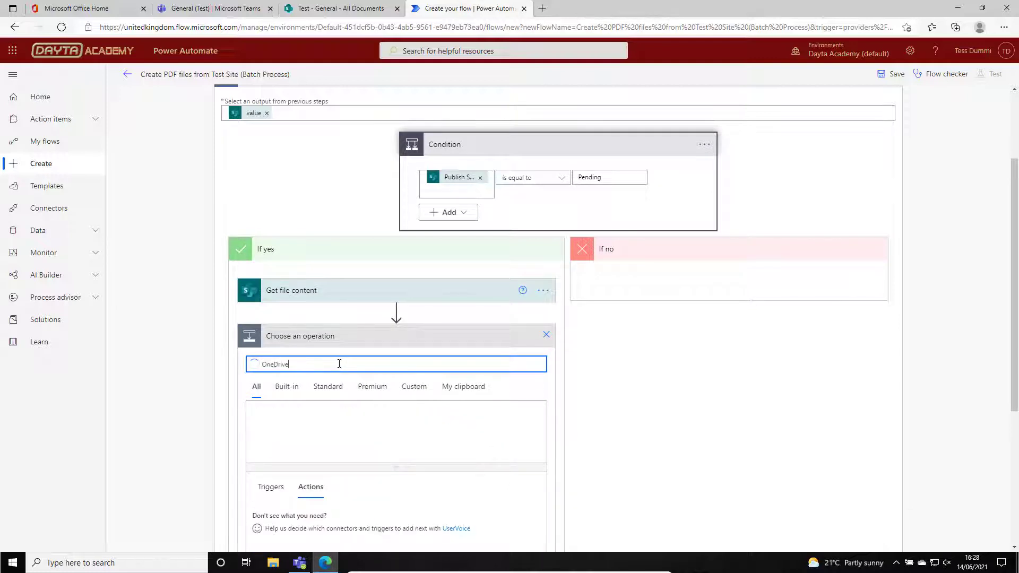
{"action": "left_click", "coordinate": [263, 421]}
{"action": "left_click_drag", "start_coordinate": [1016, 408], "coordinate": [1016, 467]}
{"action": "left_click", "coordinate": [288, 298]}
Set the Create file action's folder path to /PDF Creation.
{"action": "left_click", "coordinate": [539, 318]}
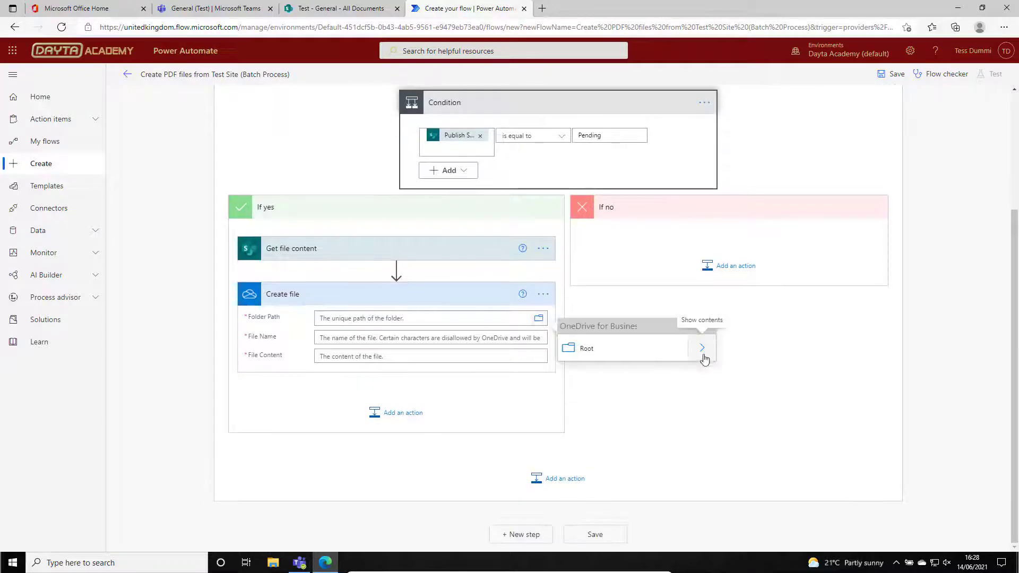
{"action": "left_click", "coordinate": [702, 351]}
{"action": "left_click", "coordinate": [600, 377]}
Fill the Create file action's File Name with "File name with extension" and its File Content with the retrieved File Content.
{"action": "left_click", "coordinate": [389, 350]}
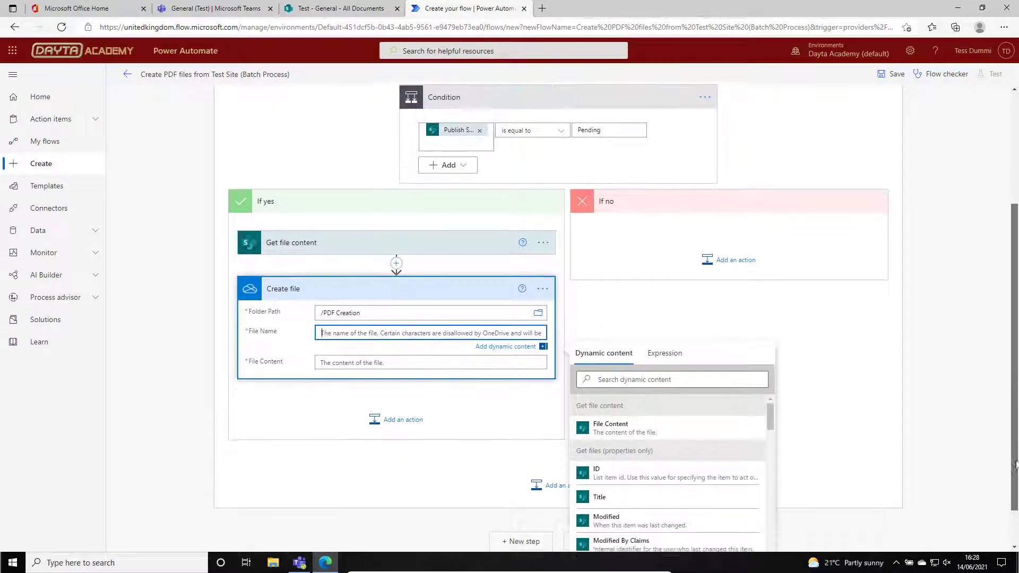
{"action": "left_click_drag", "start_coordinate": [770, 369], "coordinate": [769, 474]}
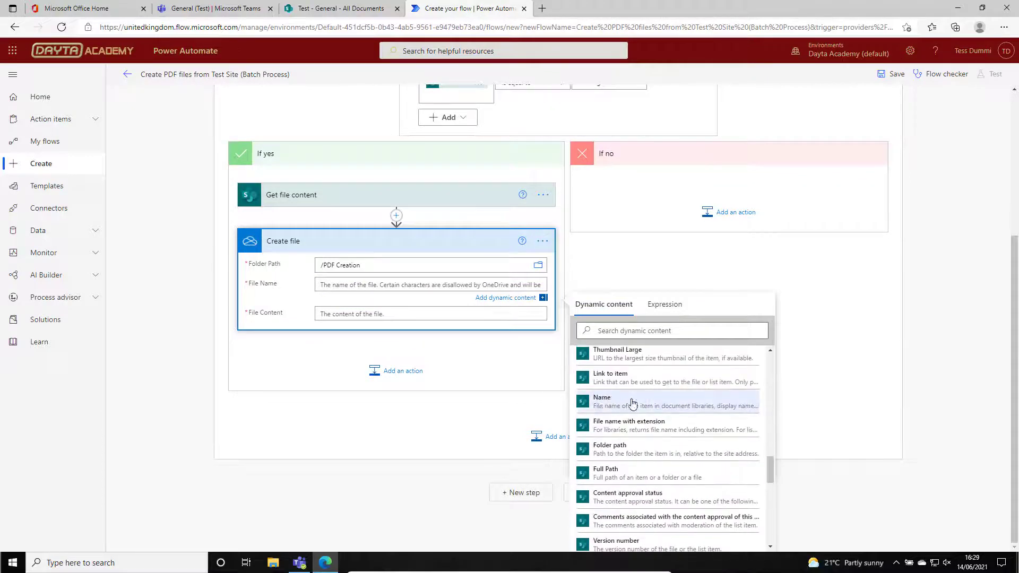
{"action": "left_click", "coordinate": [628, 426]}
{"action": "left_click", "coordinate": [630, 416]}
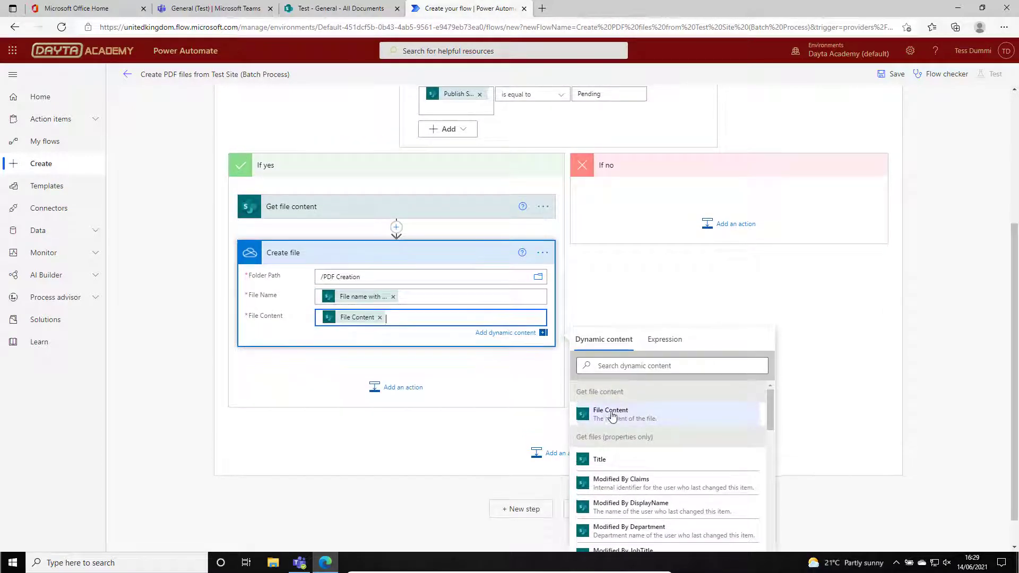
Add the OneDrive for Business action "Convert file (preview)" after Create file and use the created file's Id as its File.
{"action": "left_click", "coordinate": [398, 384]}
{"action": "left_click", "coordinate": [269, 388]}
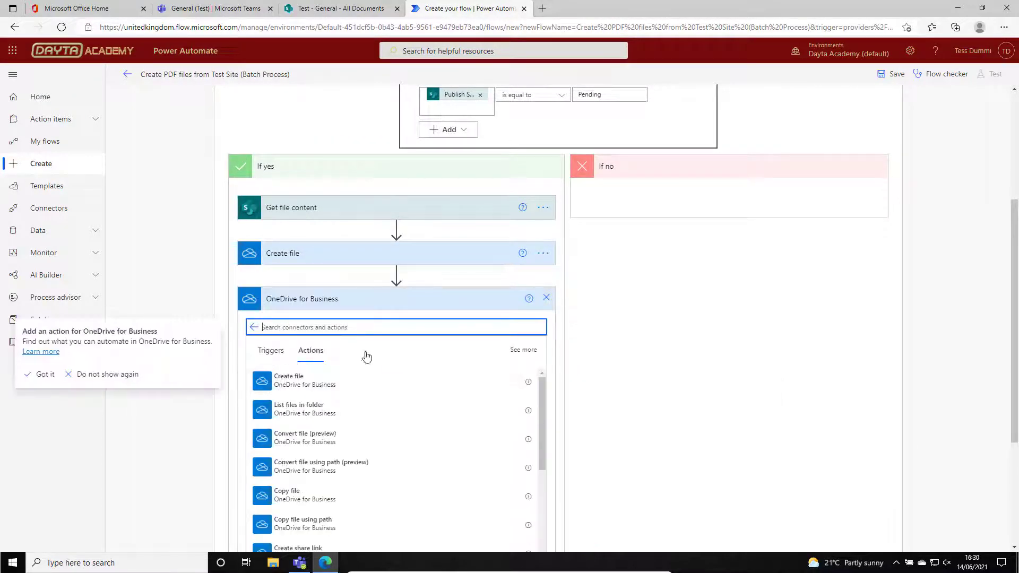
{"action": "type", "text": "Convert"}
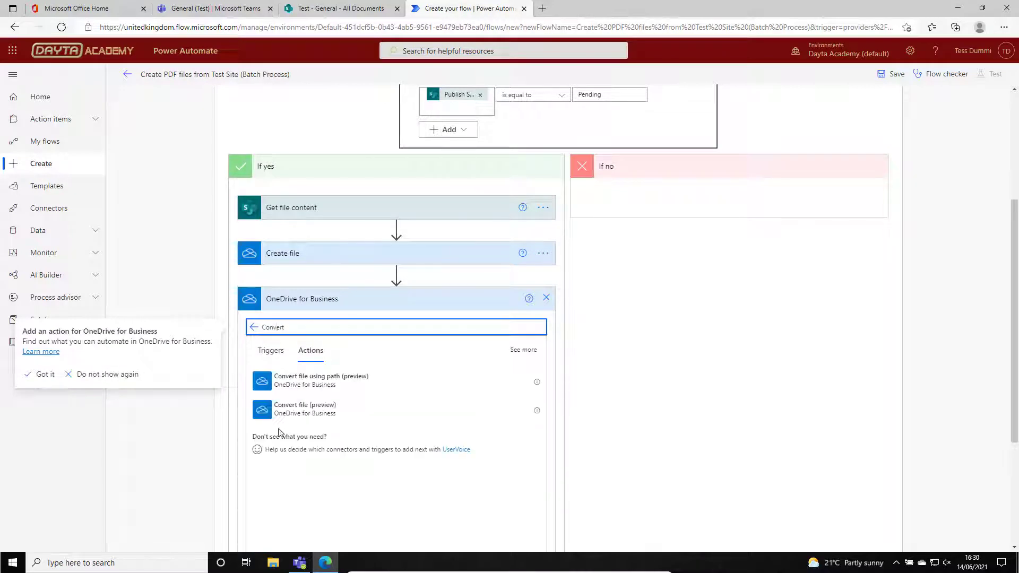
{"action": "left_click", "coordinate": [263, 409]}
{"action": "left_click", "coordinate": [398, 336]}
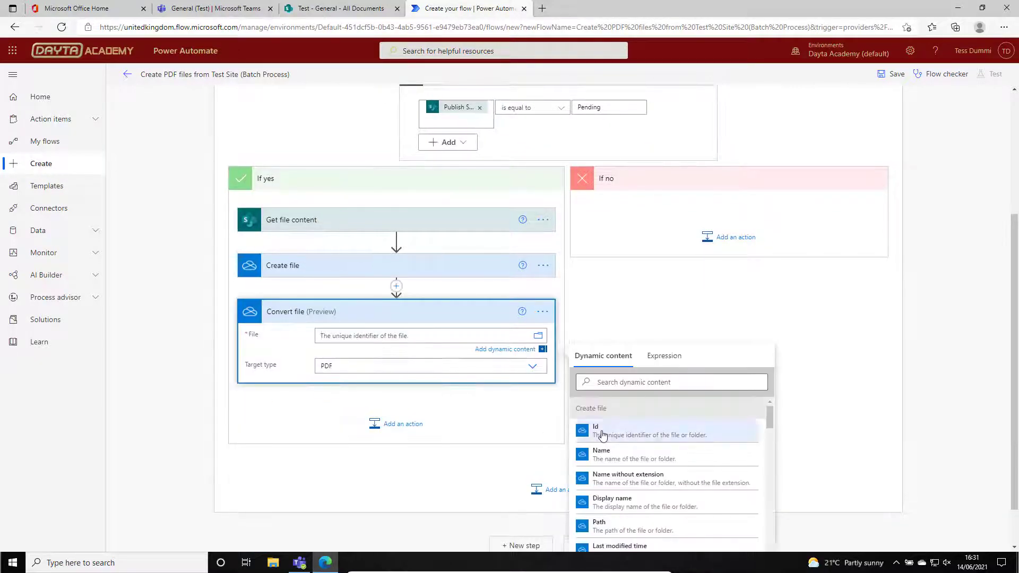
{"action": "left_click", "coordinate": [669, 431]}
Add the SharePoint action "Create file" after Convert file in the If yes branch.
{"action": "left_click", "coordinate": [398, 423]}
{"action": "type", "text": "Sha"}
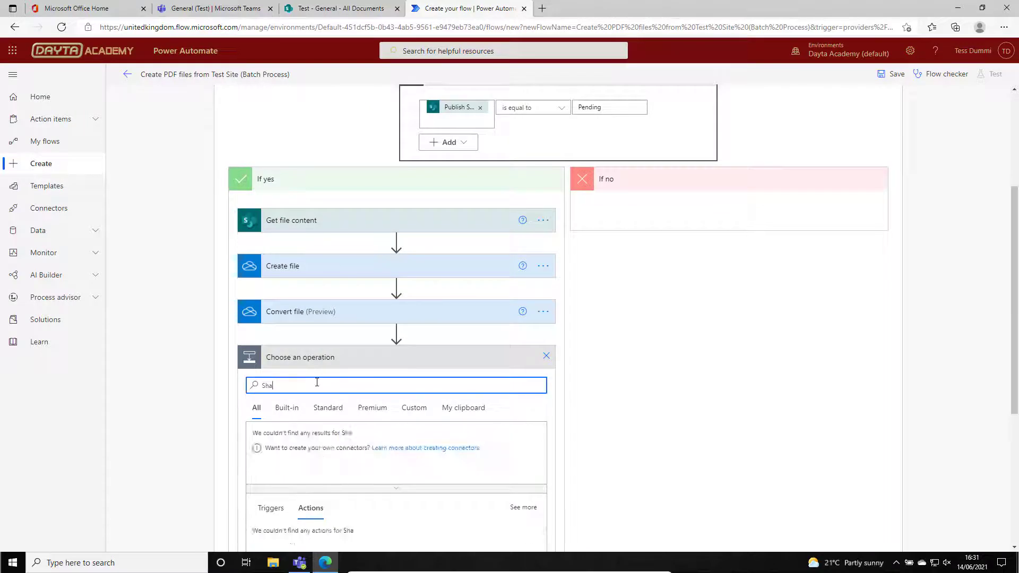
{"action": "type", "text": "rePoint"}
{"action": "left_click", "coordinate": [270, 441]}
{"action": "left_click_drag", "start_coordinate": [540, 447], "coordinate": [543, 492]}
{"action": "type", "text": "Create file"}
{"action": "left_click", "coordinate": [297, 433]}
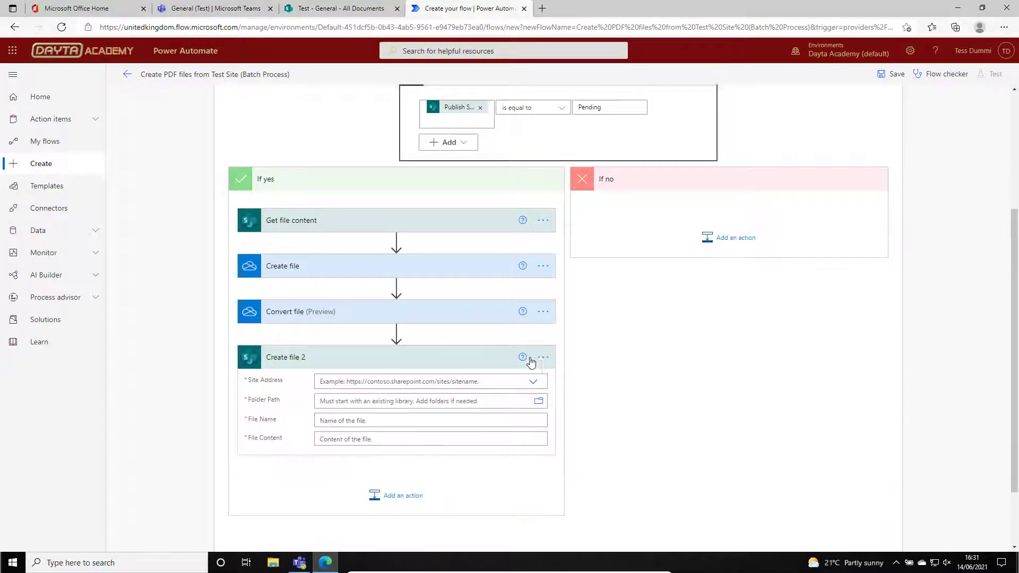
Rename the new SharePoint Create file action as "Create published file".
{"action": "left_click", "coordinate": [542, 357]}
{"action": "left_click", "coordinate": [593, 370]}
{"action": "left_click", "coordinate": [291, 358]}
{"action": "type", "text": "Published"}
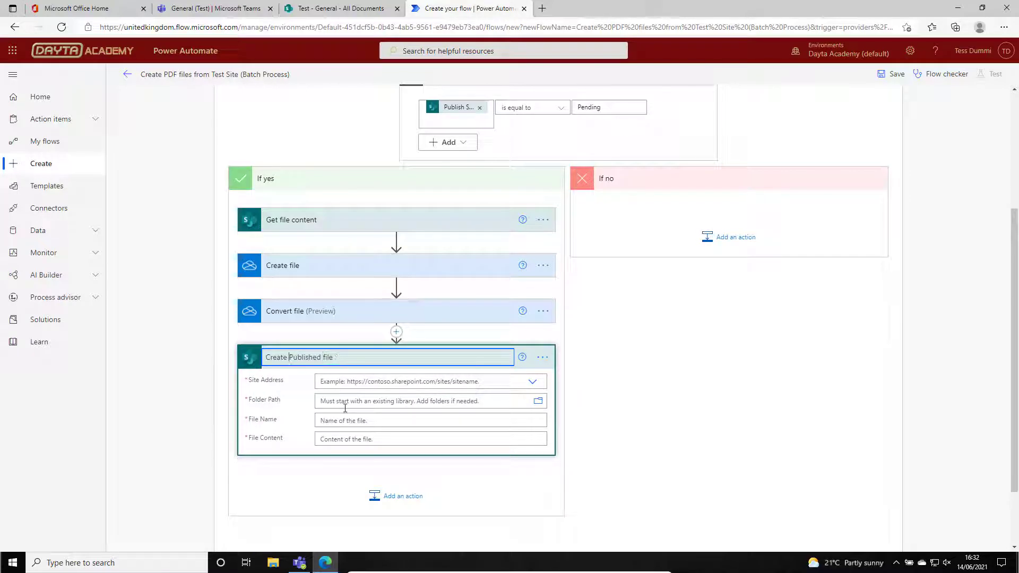
{"action": "left_click", "coordinate": [344, 408]}
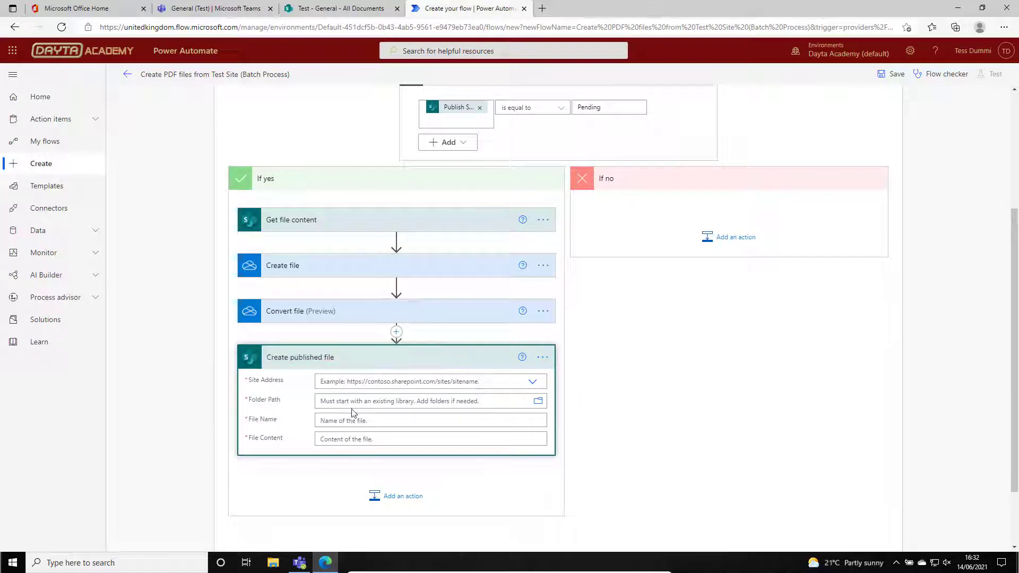
Point Create published file at the Test site and set its folder path to /Published.
{"action": "left_click", "coordinate": [532, 381]}
{"action": "left_click", "coordinate": [424, 423]}
{"action": "left_click", "coordinate": [539, 404]}
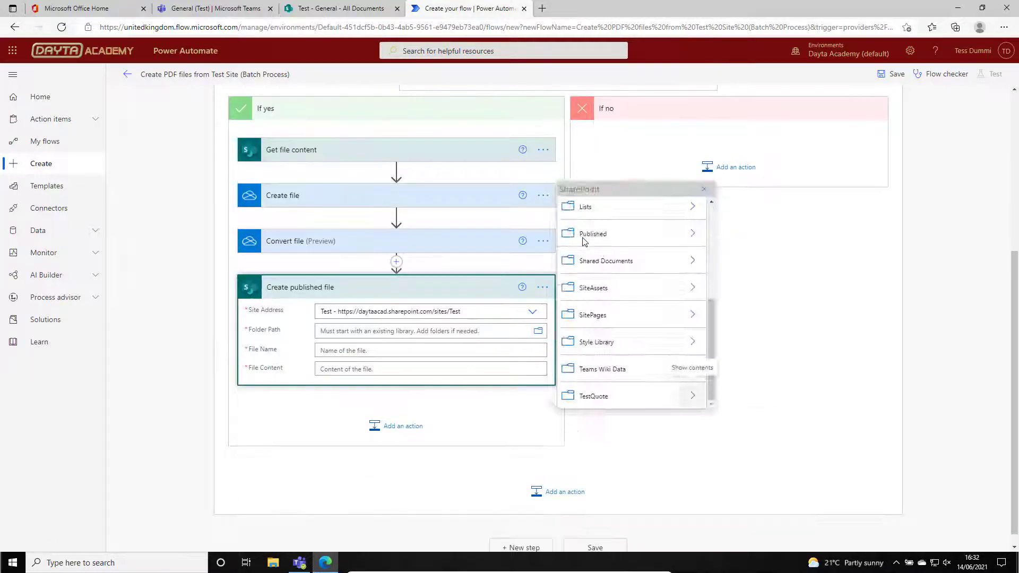
{"action": "left_click", "coordinate": [538, 332]}
{"action": "scroll", "coordinate": [645, 265], "scroll_direction": "down", "scroll_amount": 3}
{"action": "left_click", "coordinate": [643, 232]}
Fill the File Name and File Content of Create published file with the File name and File content from Convert file.
{"action": "left_click", "coordinate": [424, 351]}
{"action": "left_click", "coordinate": [605, 454]}
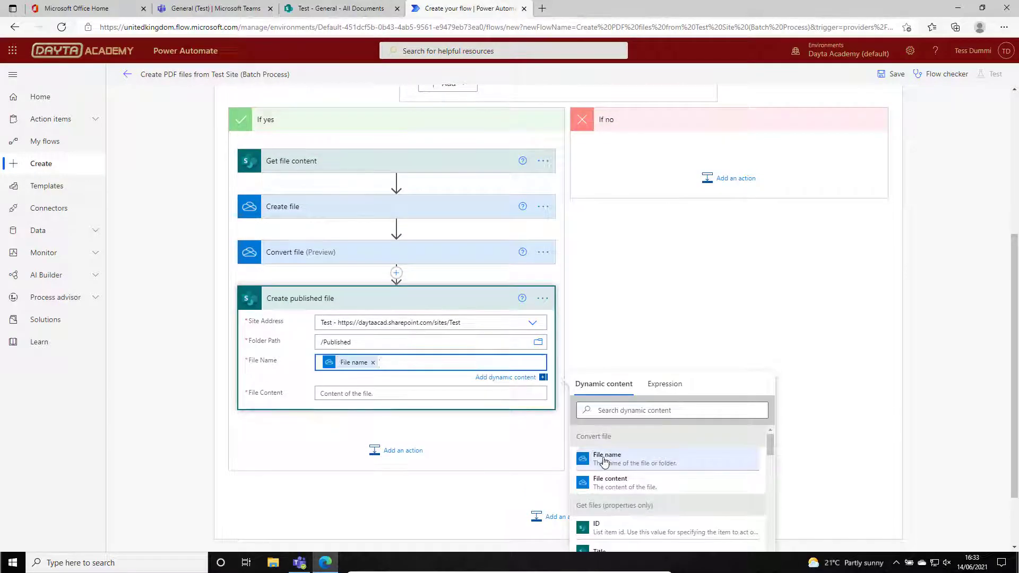
{"action": "left_click", "coordinate": [384, 338]}
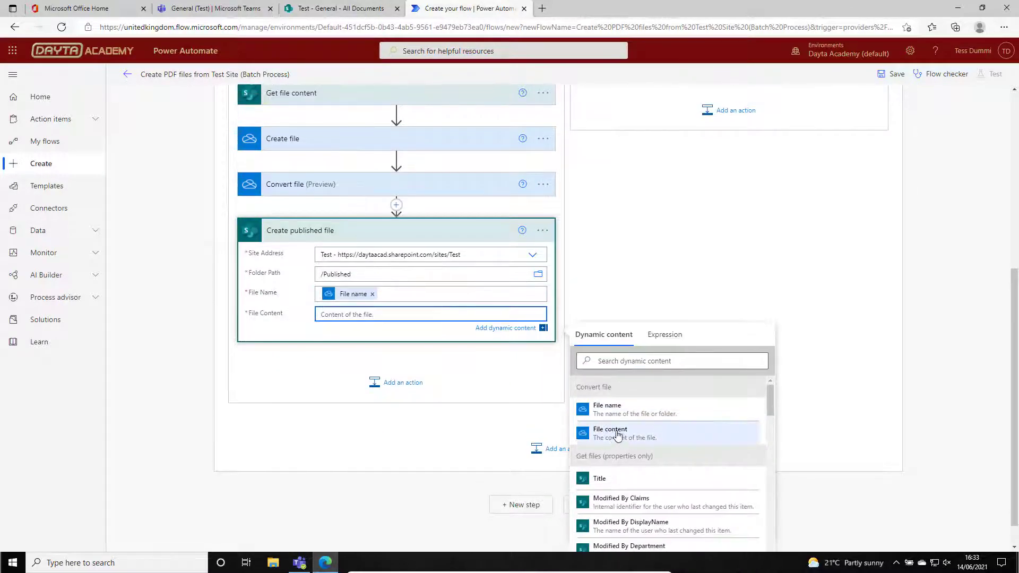
{"action": "left_click", "coordinate": [610, 432]}
Add the OneDrive for Business action "Delete file" after Create published file.
{"action": "left_click", "coordinate": [403, 385]}
{"action": "type", "text": "OneDrive"}
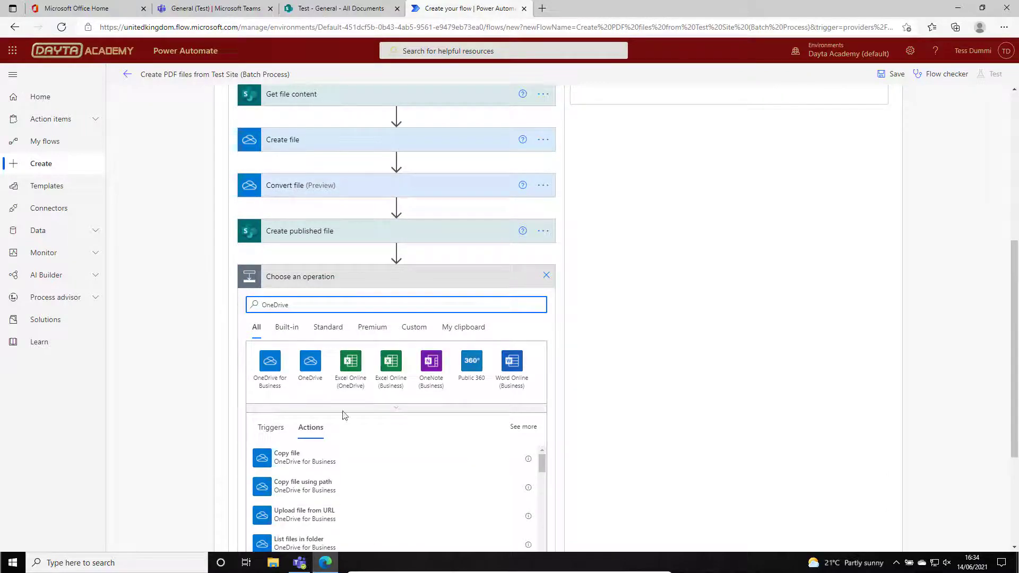
{"action": "left_click", "coordinate": [271, 367]}
{"action": "scroll", "coordinate": [357, 443], "scroll_direction": "down", "scroll_amount": 3}
{"action": "left_click", "coordinate": [358, 436]}
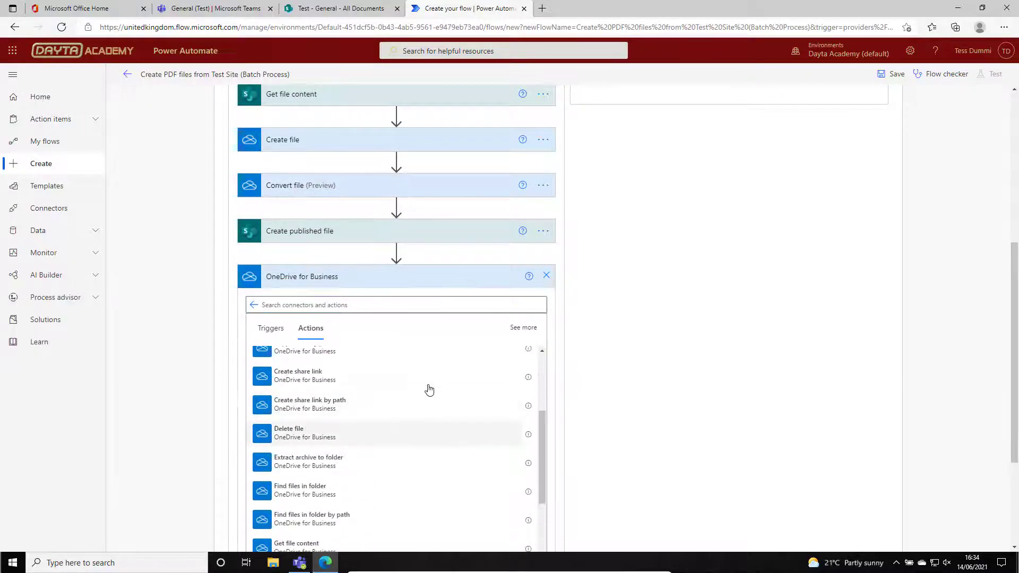
Set the File of the Delete file action to the Id from the OneDrive Create file action.
{"action": "left_click", "coordinate": [381, 357]}
{"action": "left_click_drag", "start_coordinate": [769, 366], "coordinate": [770, 515]}
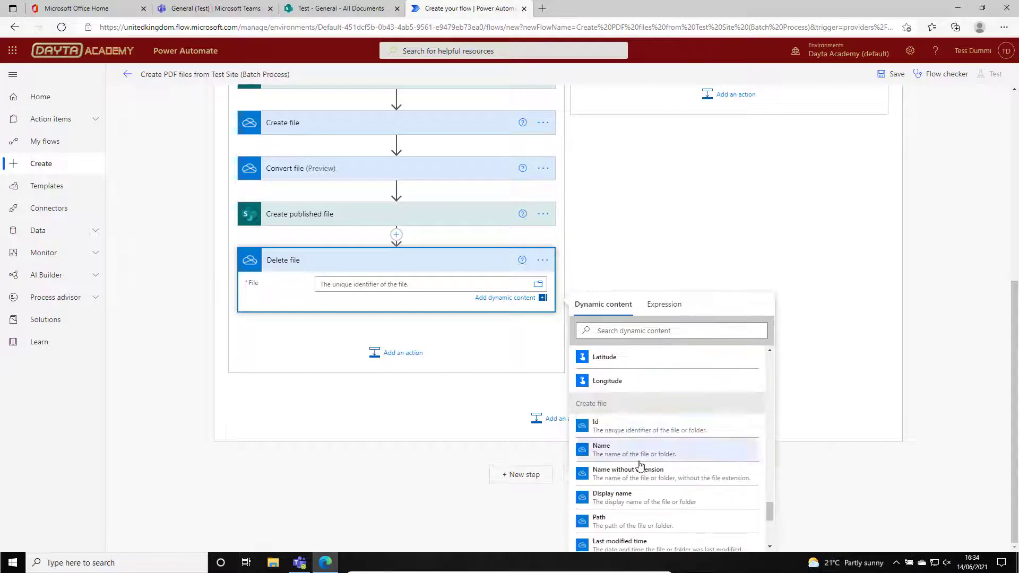
{"action": "left_click", "coordinate": [606, 426]}
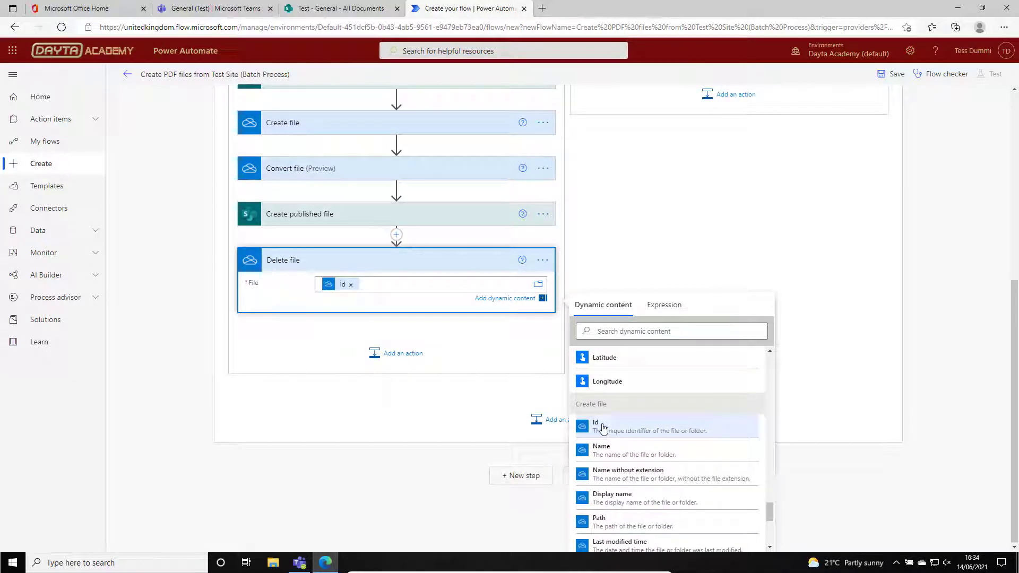
{"action": "left_click", "coordinate": [851, 384]}
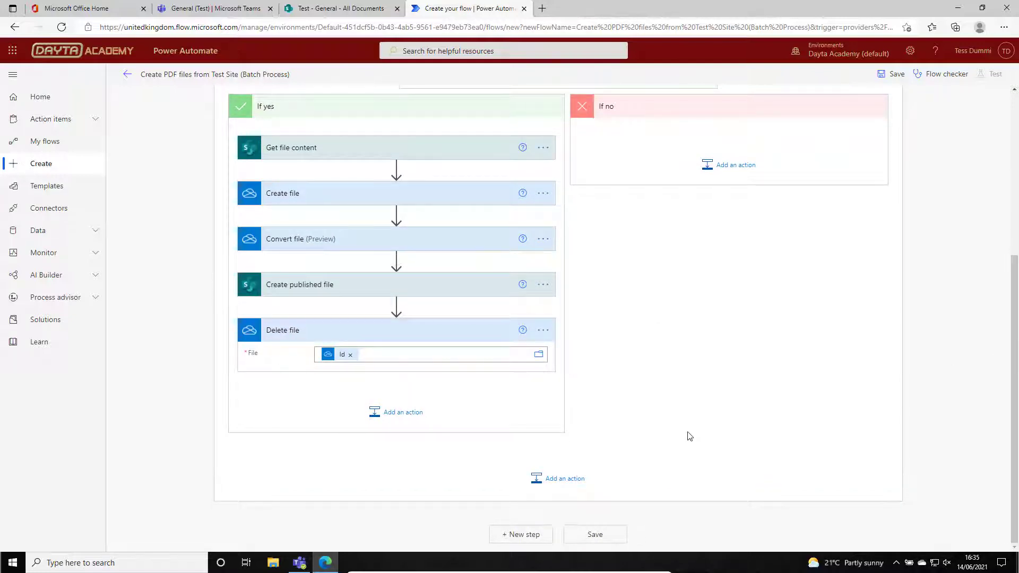
Add the SharePoint action "Update file properties" after Delete file in the If yes branch.
{"action": "left_click", "coordinate": [397, 414]}
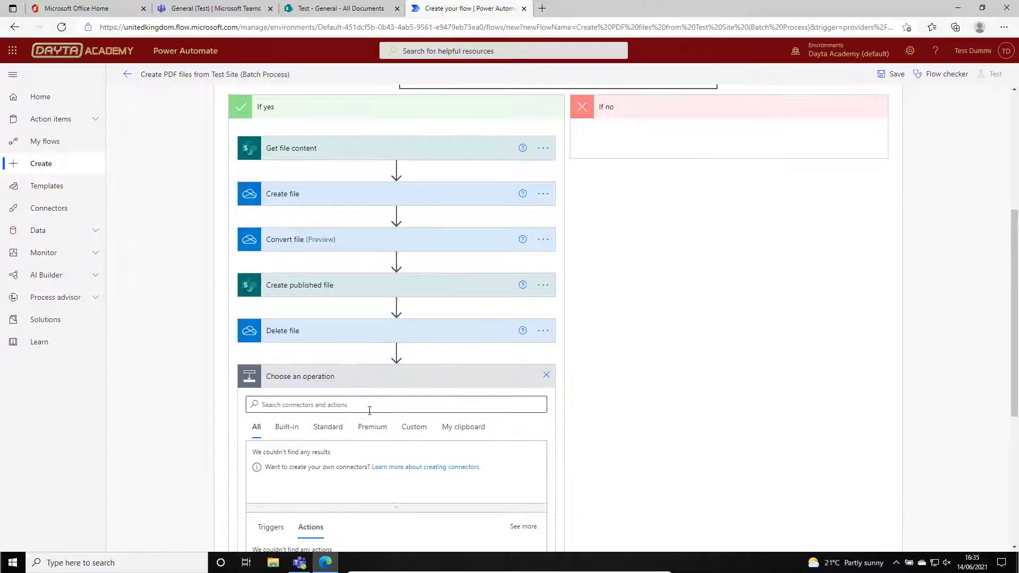
{"action": "left_click", "coordinate": [369, 411]}
{"action": "type", "text": "SharePoint"}
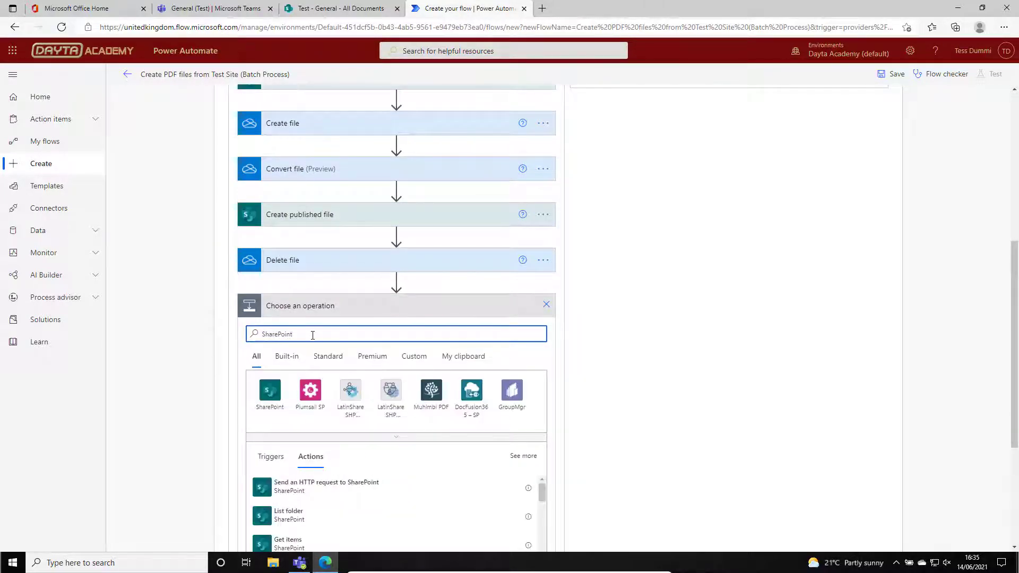
{"action": "left_click", "coordinate": [277, 396]}
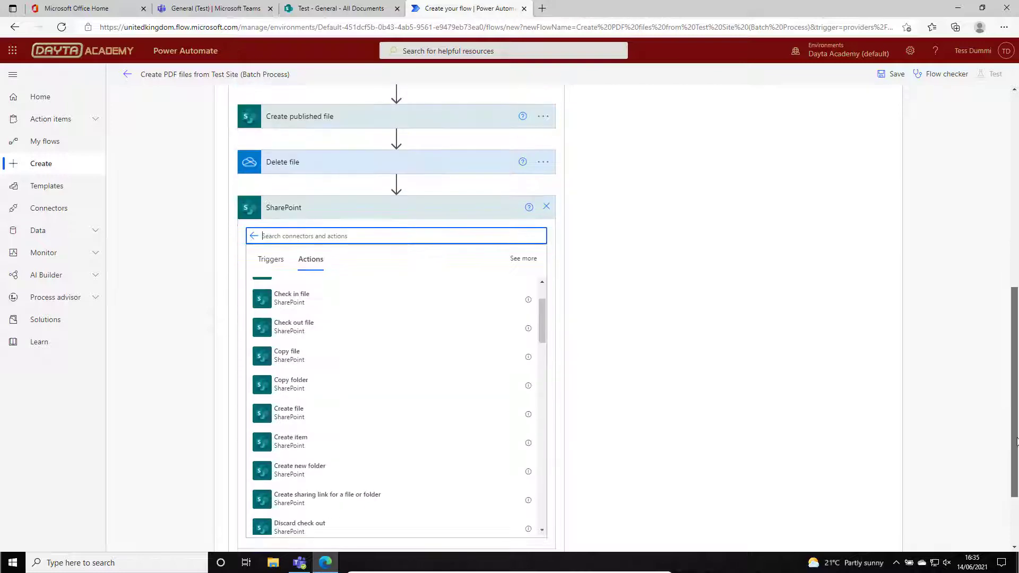
{"action": "type", "text": "Updat"}
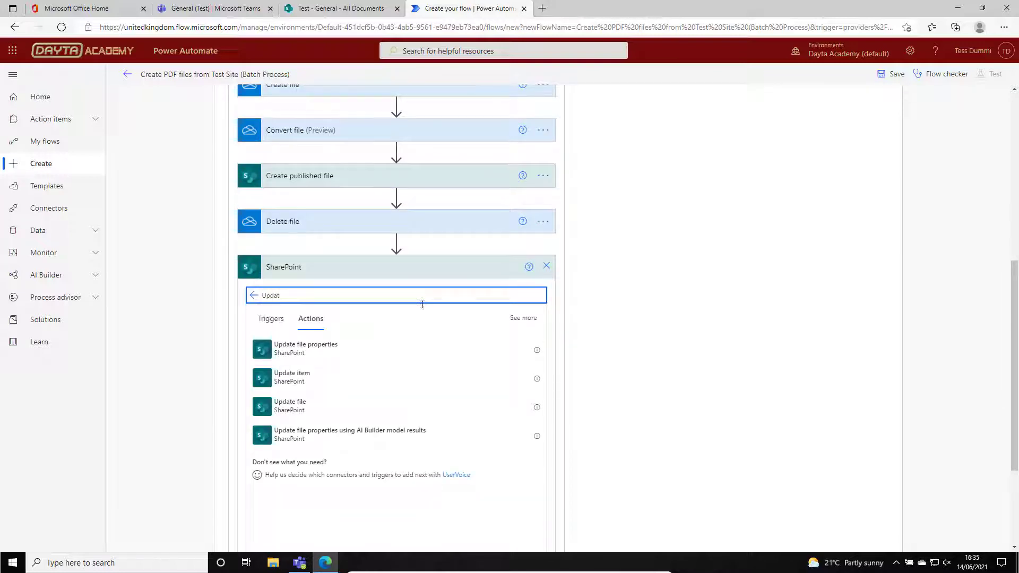
{"action": "left_click", "coordinate": [282, 355]}
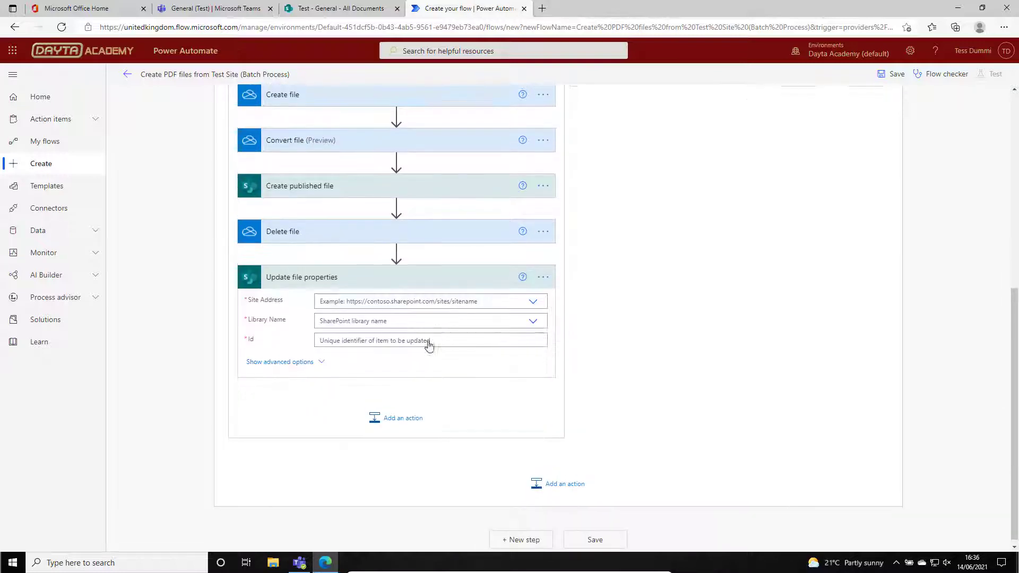
Point Update file properties at the Test site and its Documents library.
{"action": "left_click", "coordinate": [539, 301]}
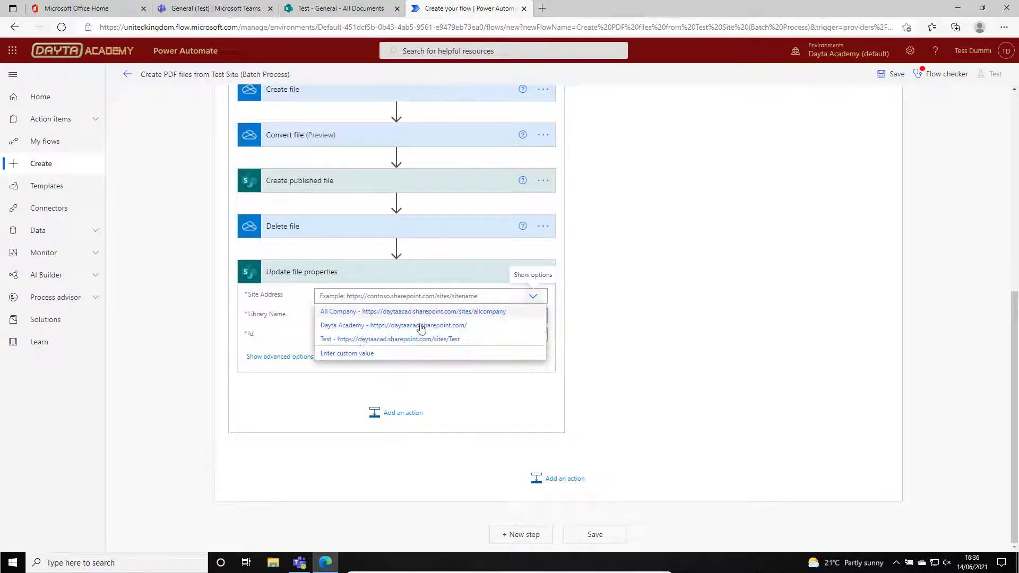
{"action": "left_click", "coordinate": [361, 340]}
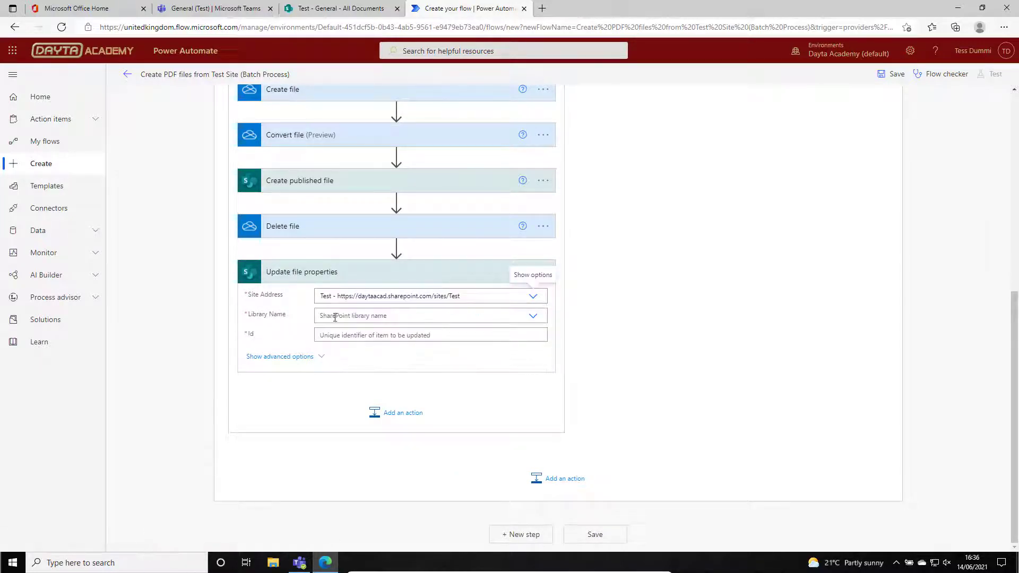
{"action": "left_click", "coordinate": [534, 317]}
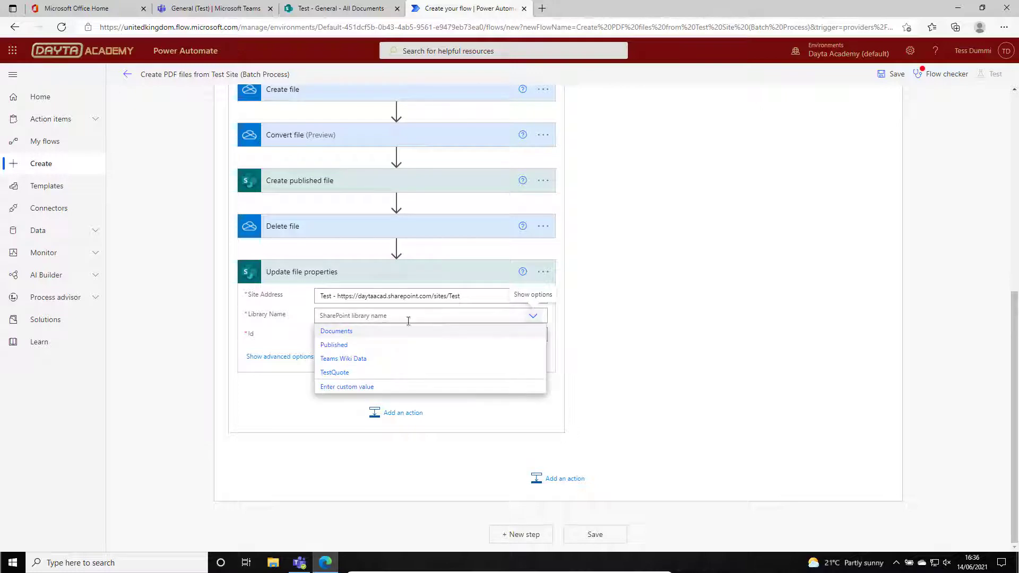
{"action": "left_click", "coordinate": [333, 331]}
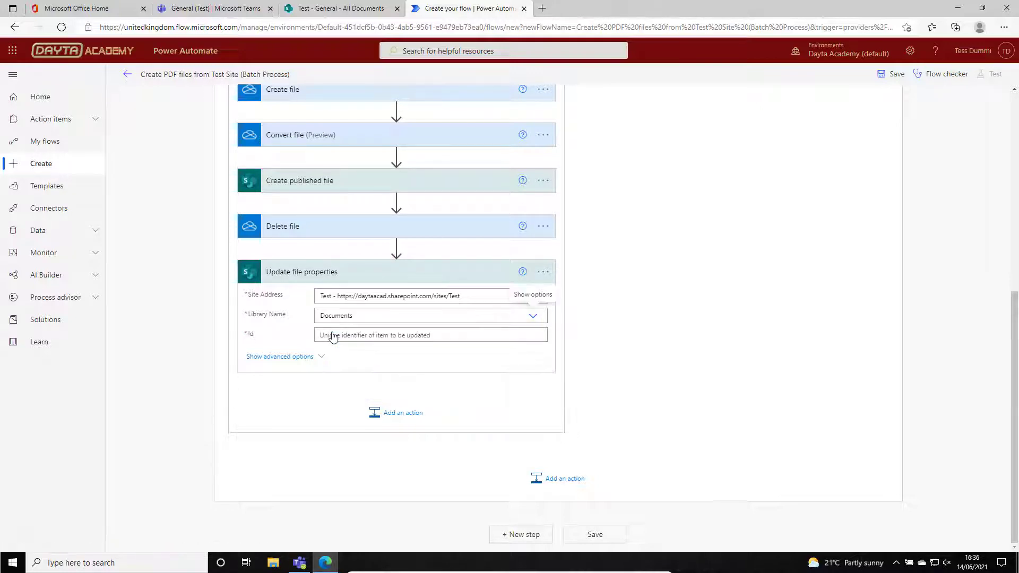
Fill the Id, Title and Description of Update file properties with the ID, Title and Description from Get files.
{"action": "left_click", "coordinate": [392, 335]}
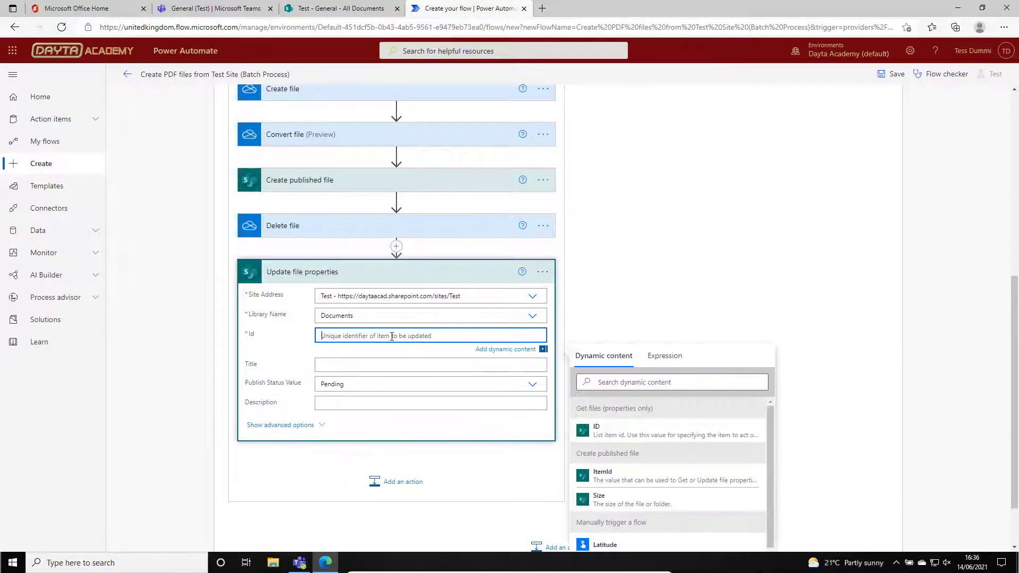
{"action": "left_click", "coordinate": [605, 430]}
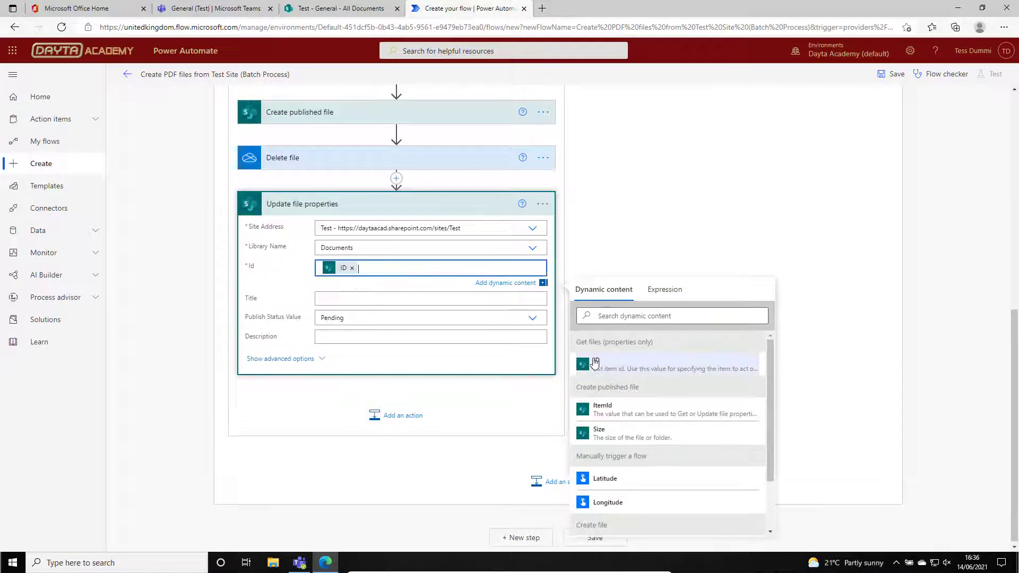
{"action": "left_click", "coordinate": [432, 299]}
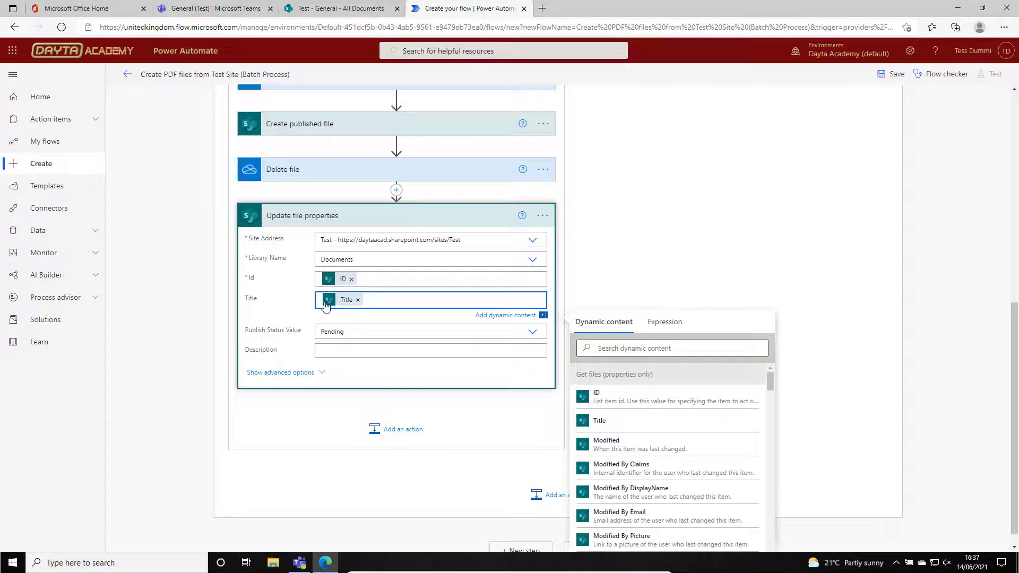
{"action": "left_click", "coordinate": [333, 353]}
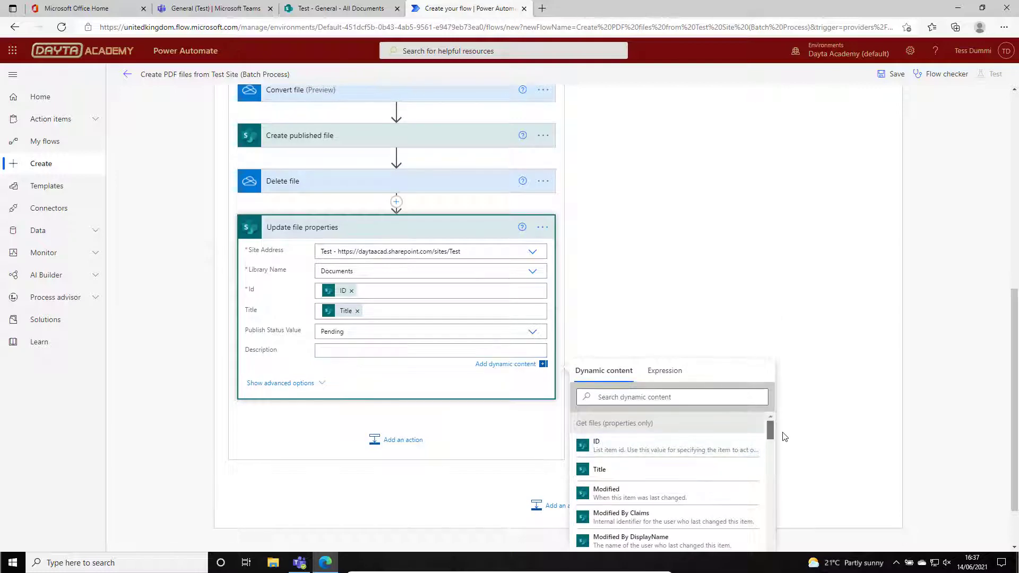
{"action": "scroll", "coordinate": [785, 436], "scroll_direction": "down", "scroll_amount": 3}
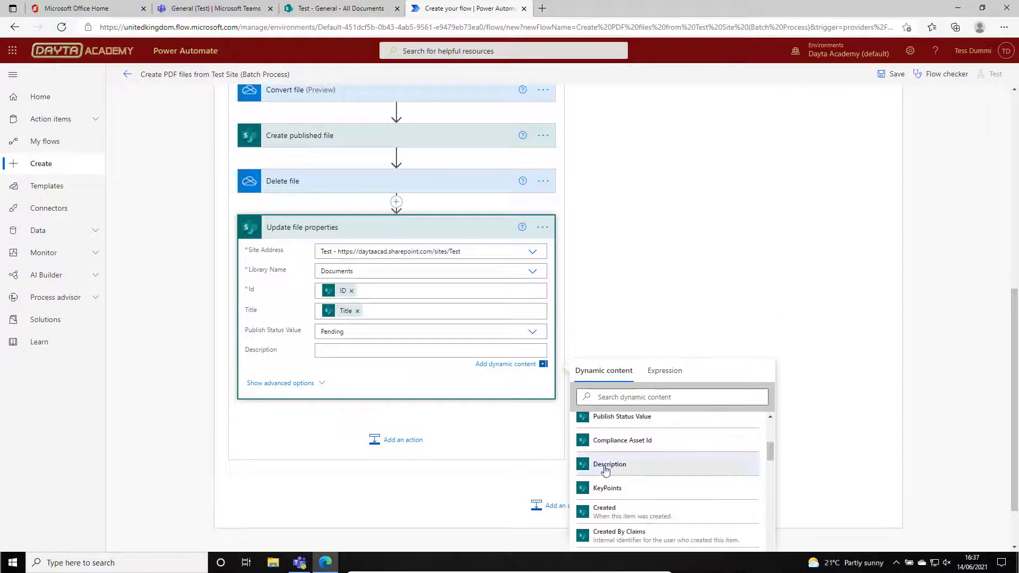
{"action": "left_click", "coordinate": [606, 466]}
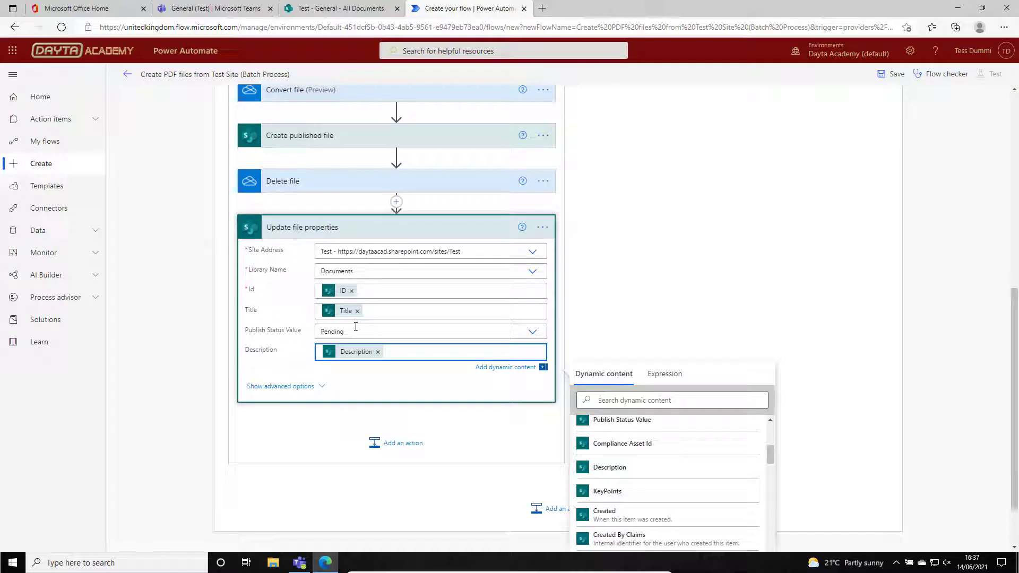
Set the Publish Status Value of Update file properties to Completed and save the flow.
{"action": "left_click", "coordinate": [531, 333]}
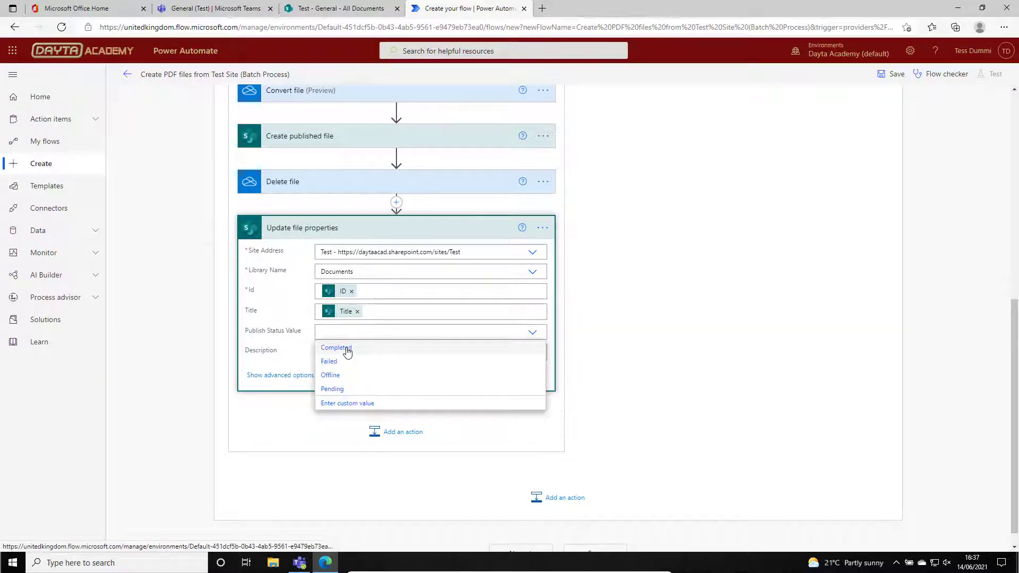
{"action": "left_click", "coordinate": [348, 353]}
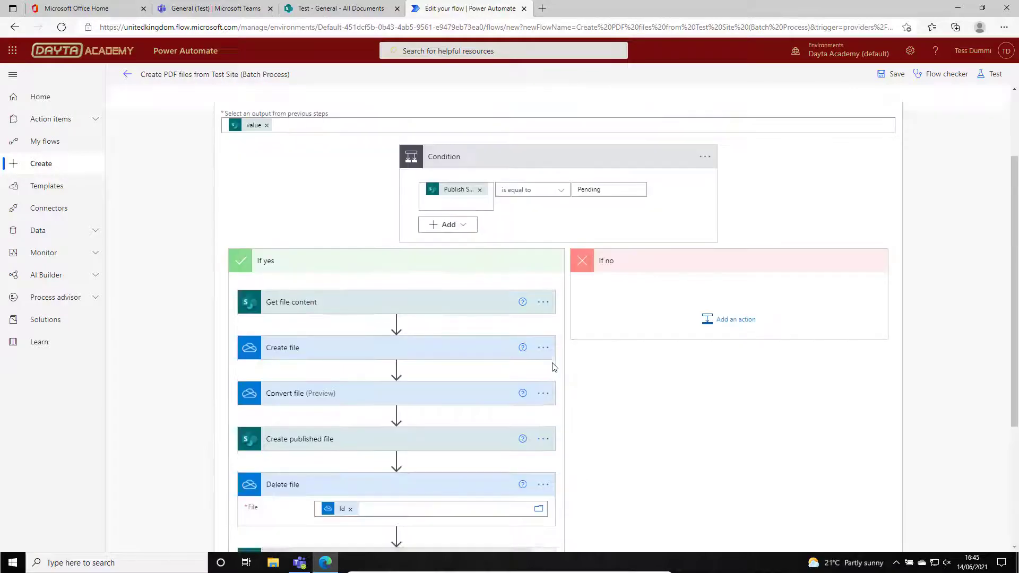
{"action": "scroll", "coordinate": [551, 366], "scroll_direction": "down", "scroll_amount": 5}
{"action": "left_click", "coordinate": [891, 74]}
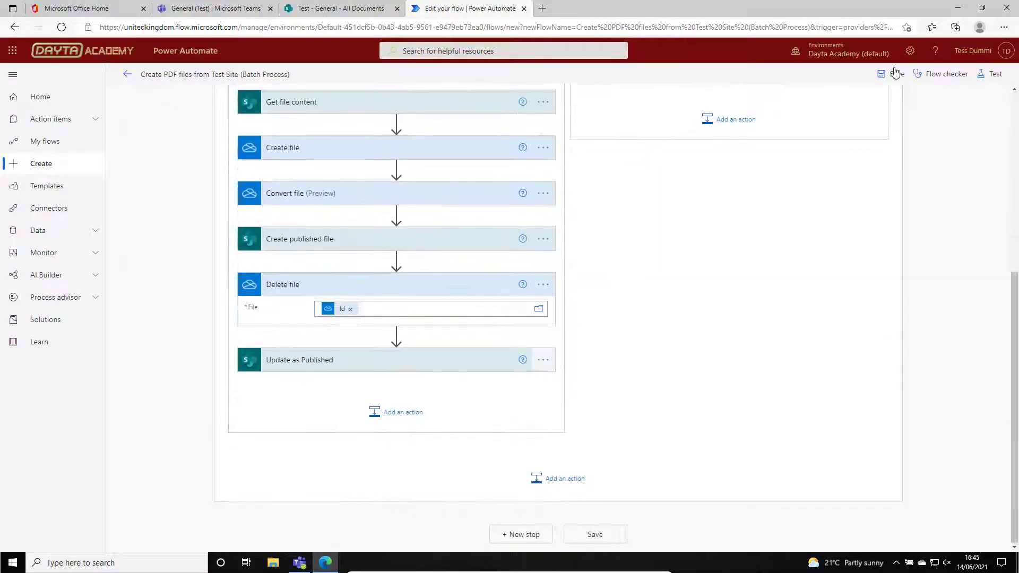
In the Test site's Published library in SharePoint, delete My Custom Fonts.pdf, Test Document 1.pdf and Test Document 2.pdf.
{"action": "scroll", "coordinate": [326, 210], "scroll_direction": "down", "scroll_amount": 1}
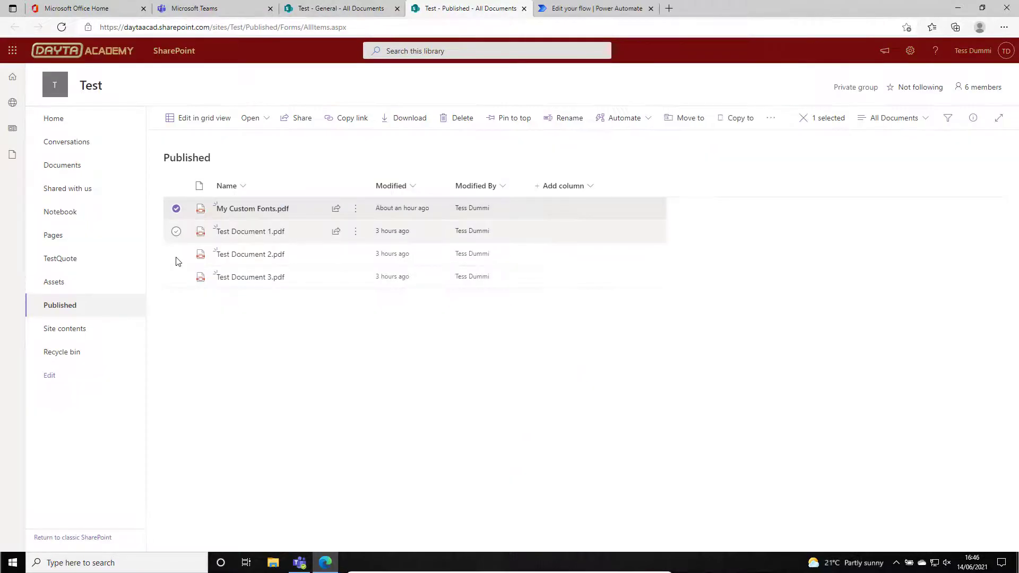
{"action": "left_click", "coordinate": [176, 232]}
{"action": "left_click", "coordinate": [176, 257]}
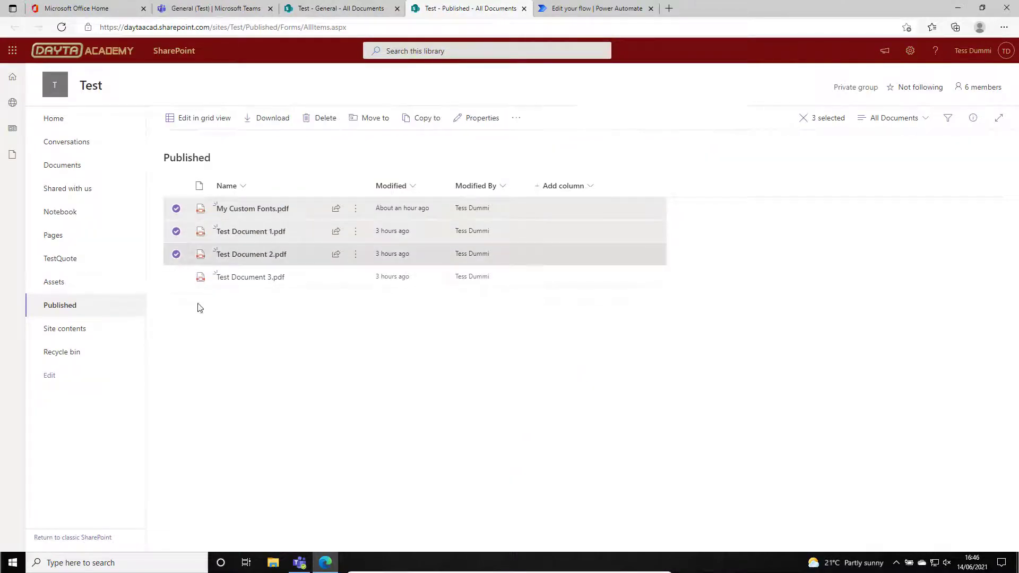
{"action": "left_click", "coordinate": [319, 119]}
{"action": "key", "text": "Return"}
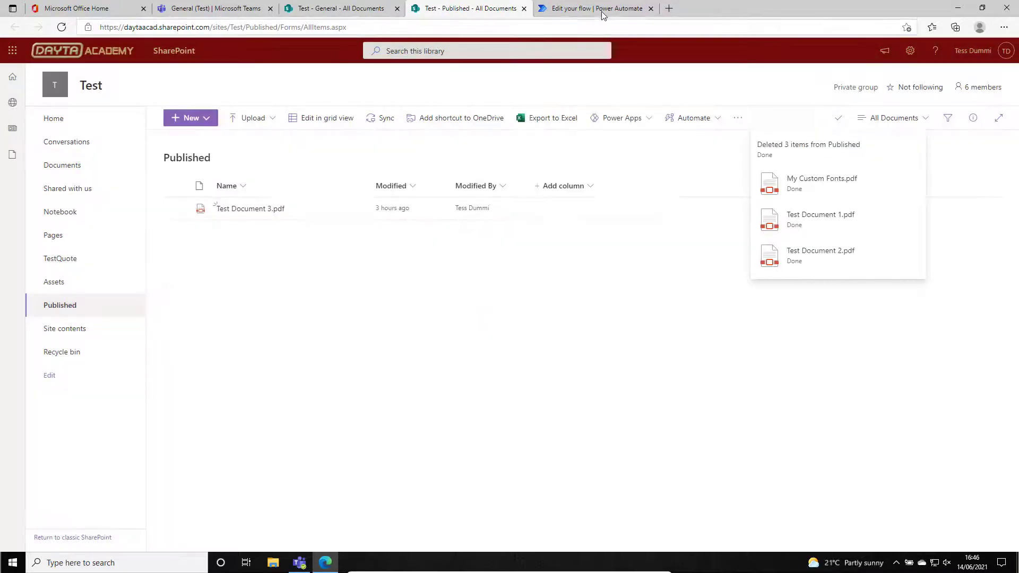
Switch to Power Automate and test-run the Create PDF files from Test Site (Batch Process) flow.
{"action": "left_click", "coordinate": [592, 15]}
{"action": "scroll", "coordinate": [1017, 156], "scroll_direction": "up", "scroll_amount": 5}
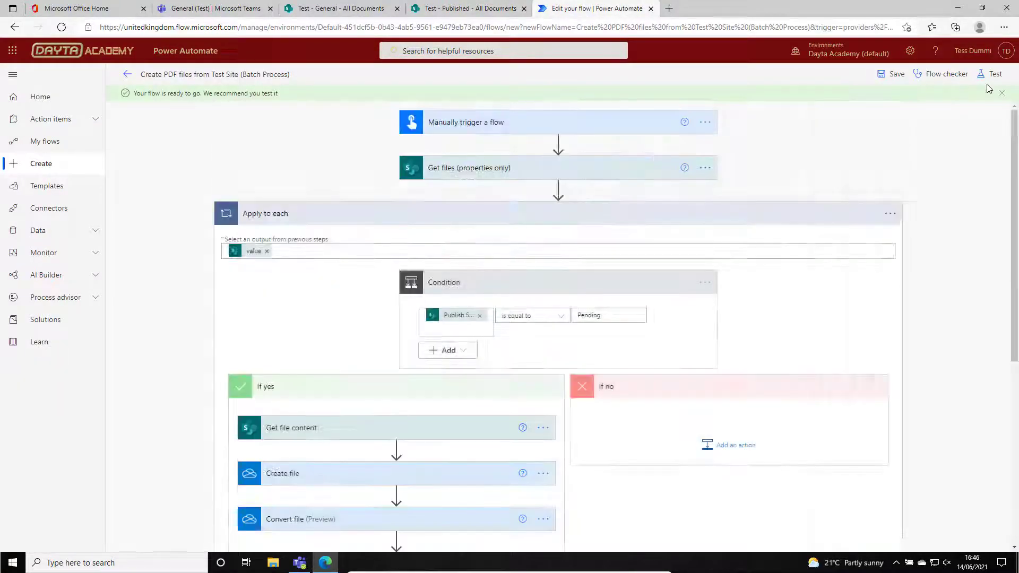
{"action": "left_click", "coordinate": [990, 74]}
{"action": "left_click", "coordinate": [868, 533]}
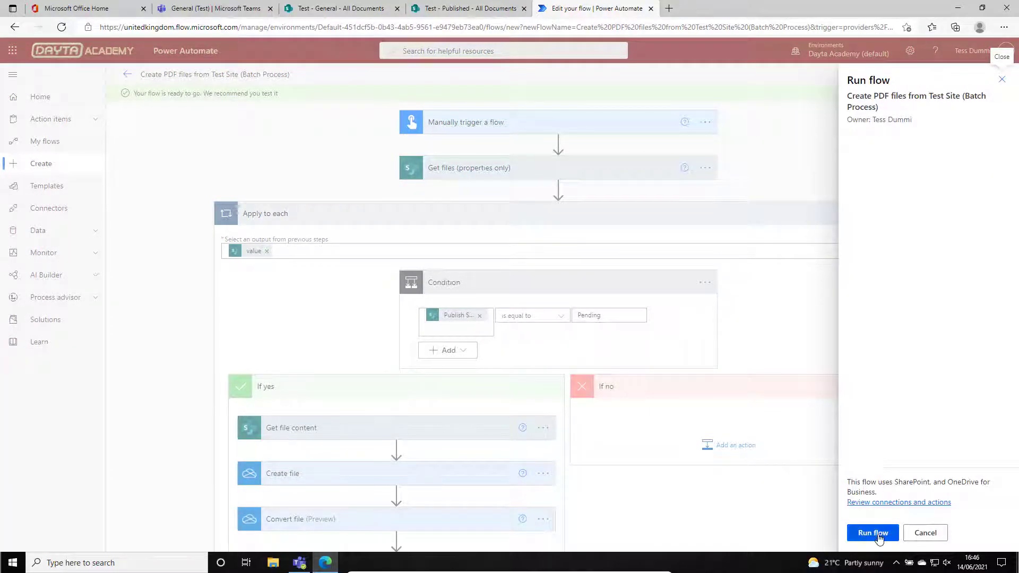
{"action": "left_click", "coordinate": [878, 536]}
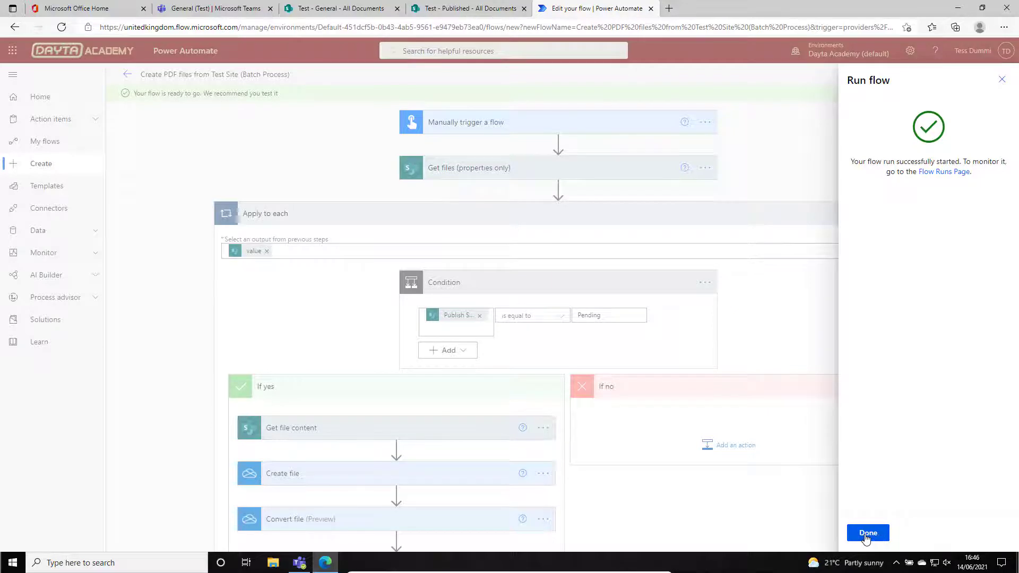
{"action": "left_click", "coordinate": [867, 533]}
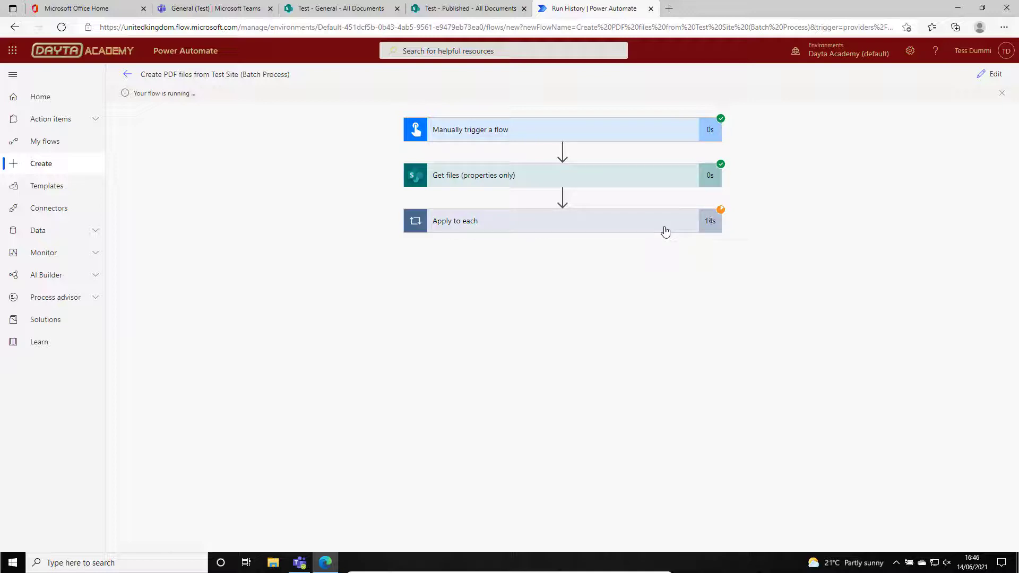
Examine the Condition result and the If yes actions for each of the three Apply to each iterations of the run.
{"action": "left_click", "coordinate": [679, 224]}
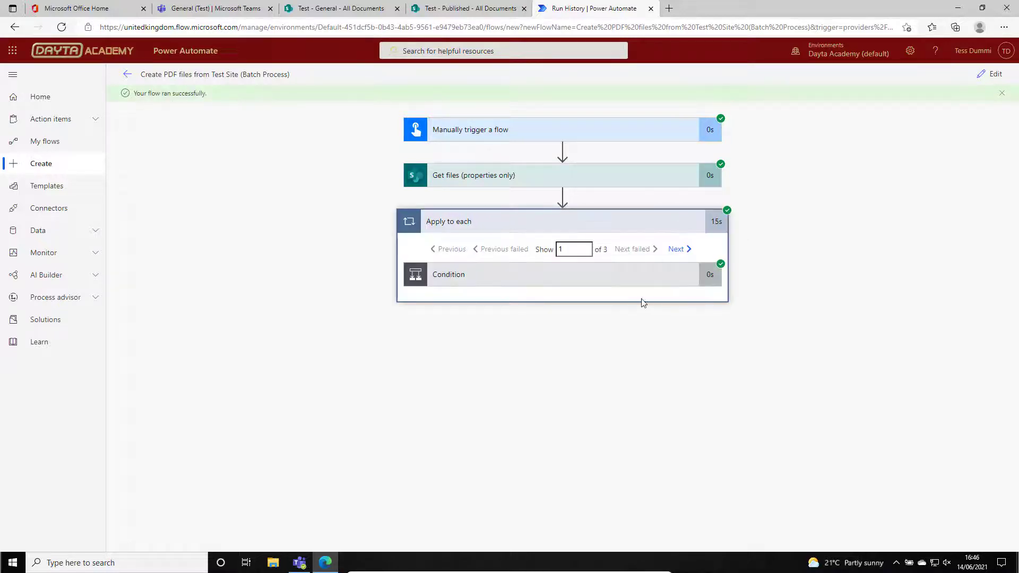
{"action": "left_click", "coordinate": [670, 278]}
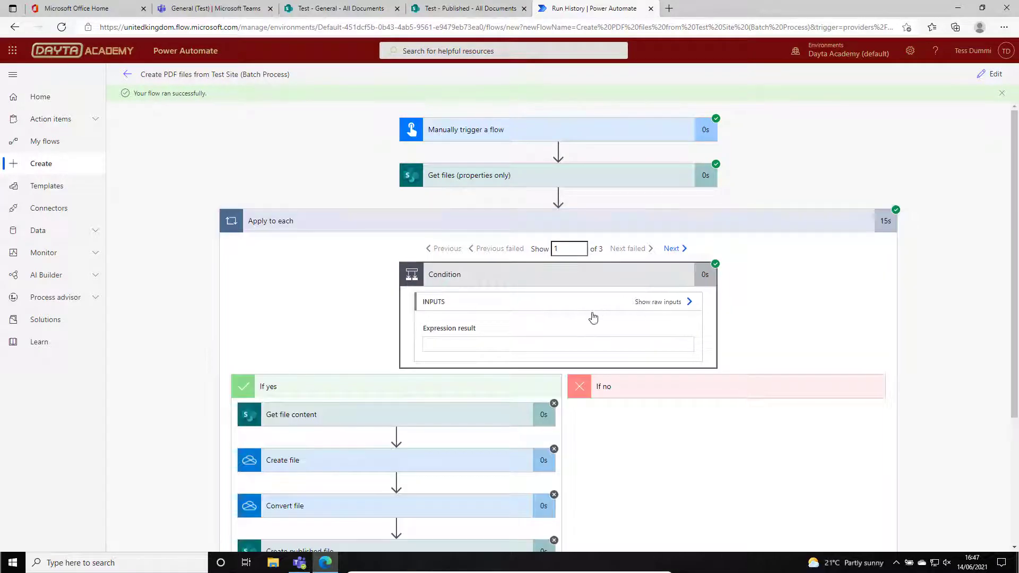
{"action": "scroll", "coordinate": [488, 292], "scroll_direction": "down", "scroll_amount": 3}
{"action": "scroll", "coordinate": [531, 276], "scroll_direction": "up", "scroll_amount": 1}
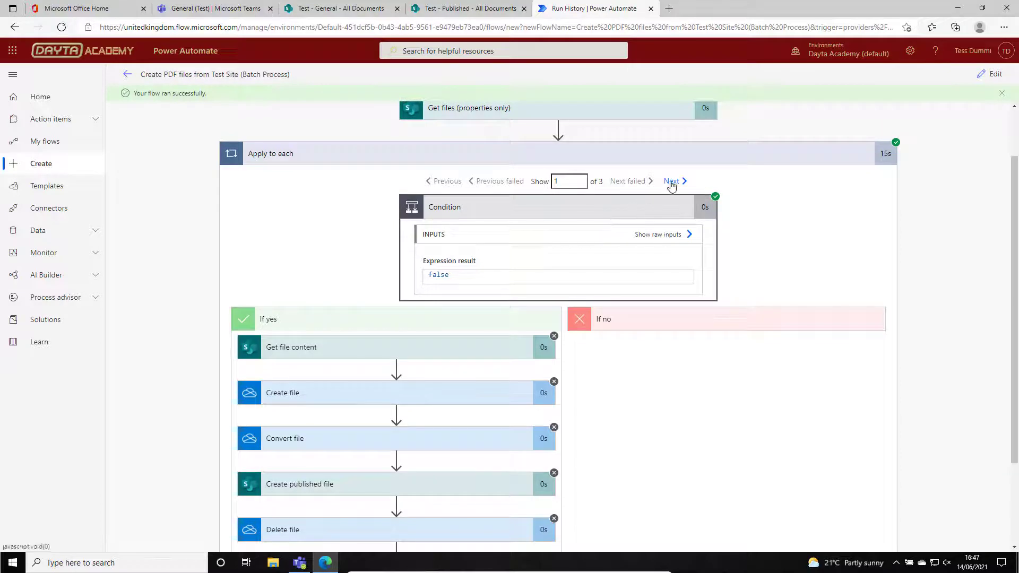
{"action": "left_click", "coordinate": [672, 182]}
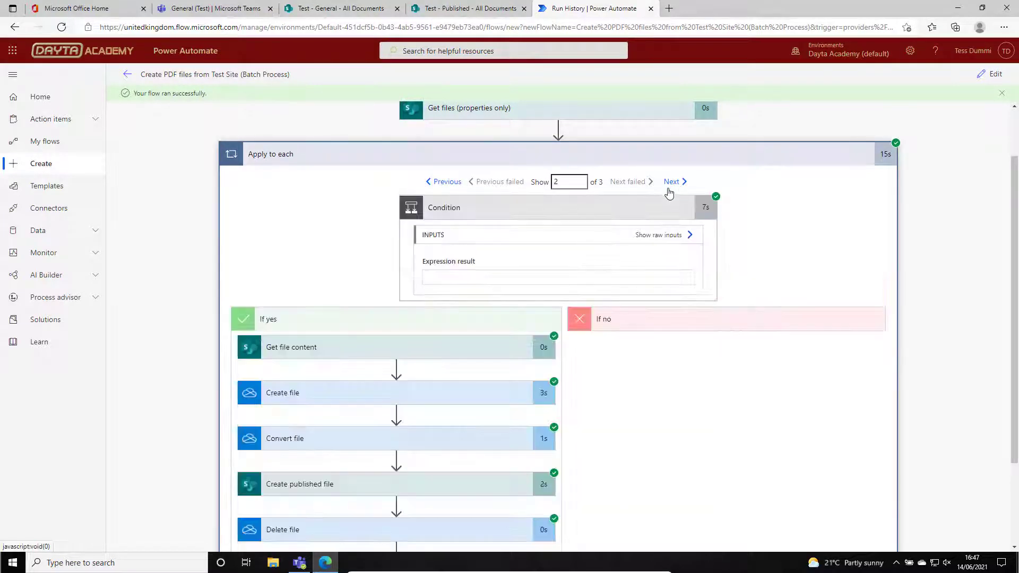
{"action": "scroll", "coordinate": [496, 386], "scroll_direction": "down", "scroll_amount": 2}
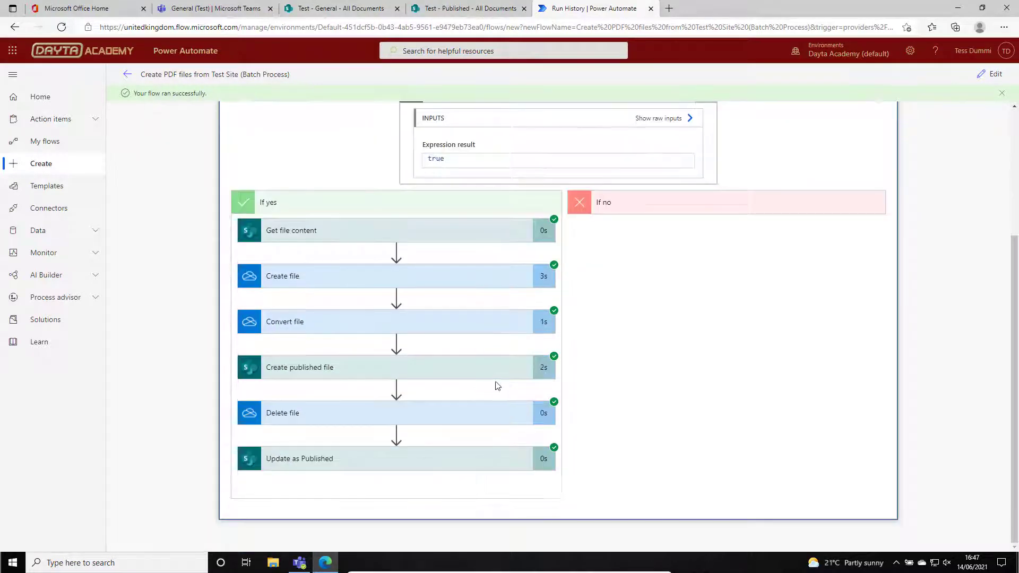
{"action": "scroll", "coordinate": [729, 234], "scroll_direction": "up", "scroll_amount": 1}
{"action": "scroll", "coordinate": [729, 234], "scroll_direction": "up", "scroll_amount": 1}
{"action": "left_click", "coordinate": [677, 200]}
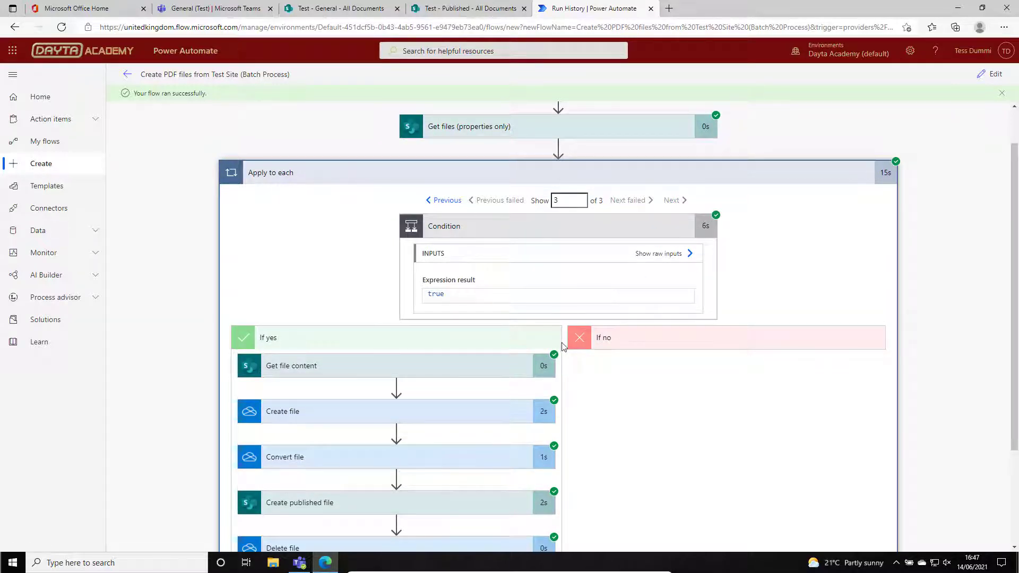
{"action": "scroll", "coordinate": [564, 346], "scroll_direction": "down", "scroll_amount": 1}
{"action": "scroll", "coordinate": [545, 206], "scroll_direction": "up", "scroll_amount": 2}
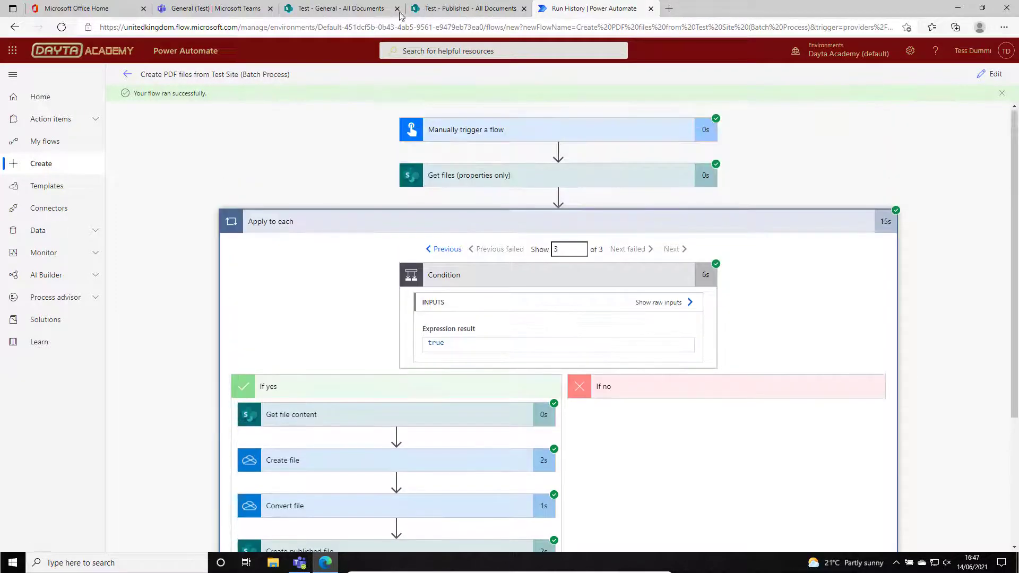
Check in SharePoint the Publish Status of the documents in General and the PDFs in the Published library.
{"action": "left_click", "coordinate": [325, 10]}
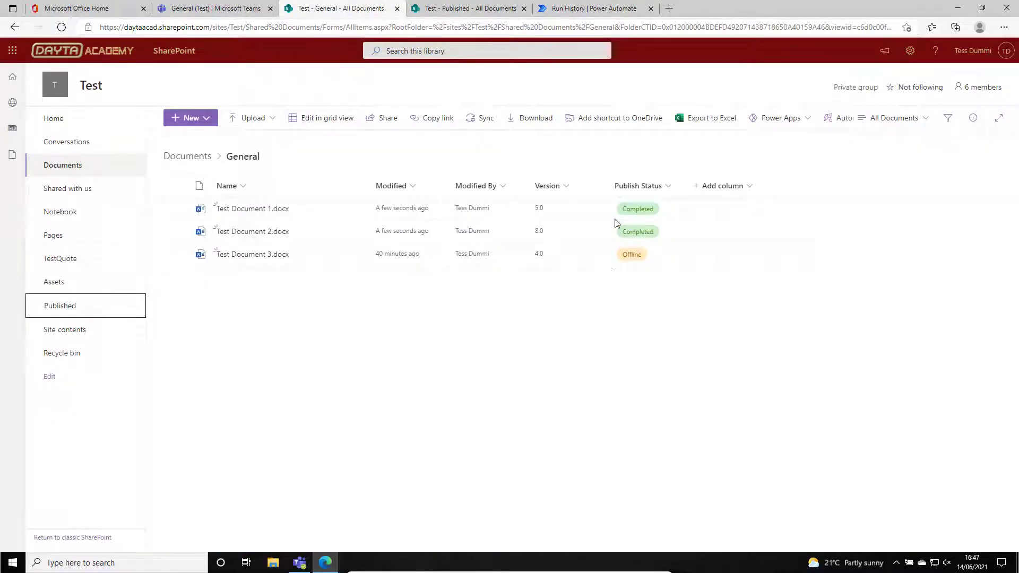
{"action": "left_click", "coordinate": [448, 13]}
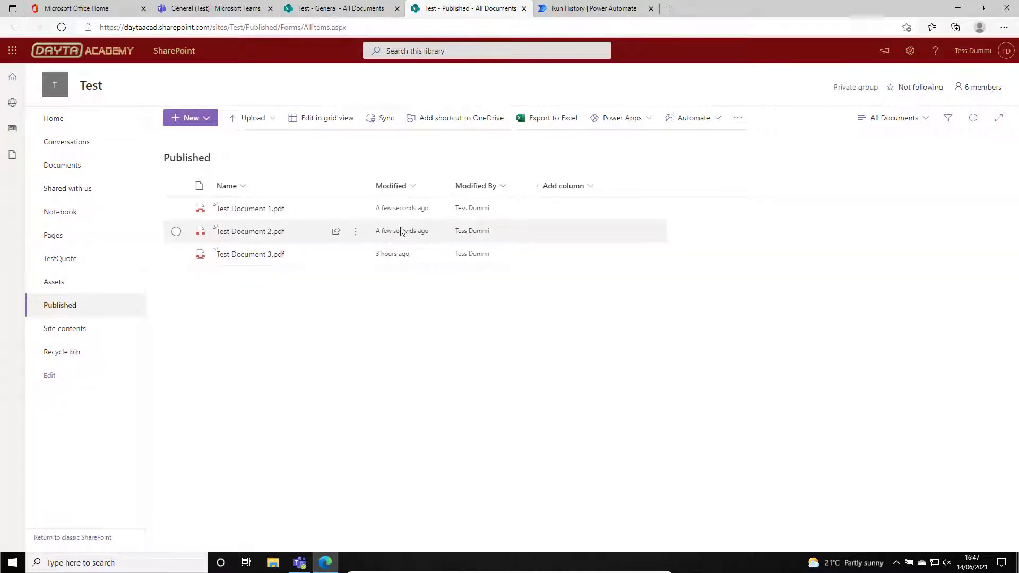
{"action": "left_click", "coordinate": [346, 9]}
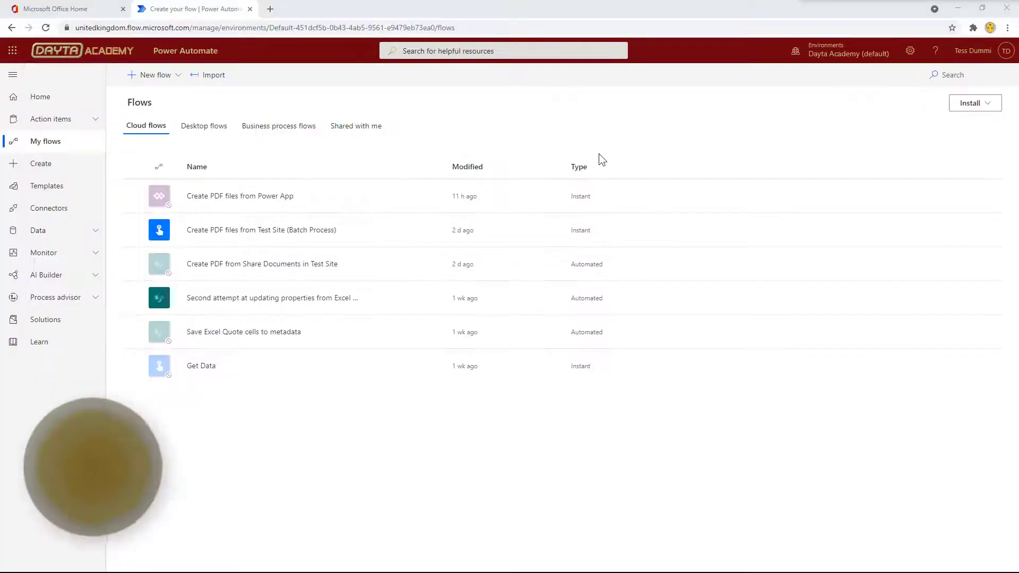
Open the Create PDF files from Test Site (Batch Process) flow and replace its manual trigger with the Schedule Recurrence trigger.
{"action": "left_click", "coordinate": [392, 230]}
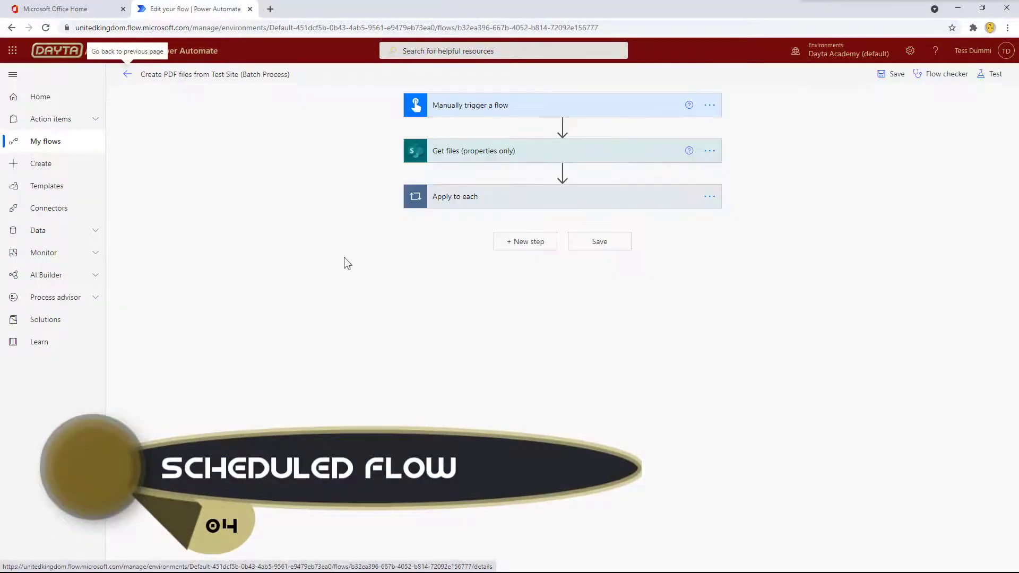
{"action": "left_click", "coordinate": [710, 106]}
{"action": "left_click", "coordinate": [771, 238]}
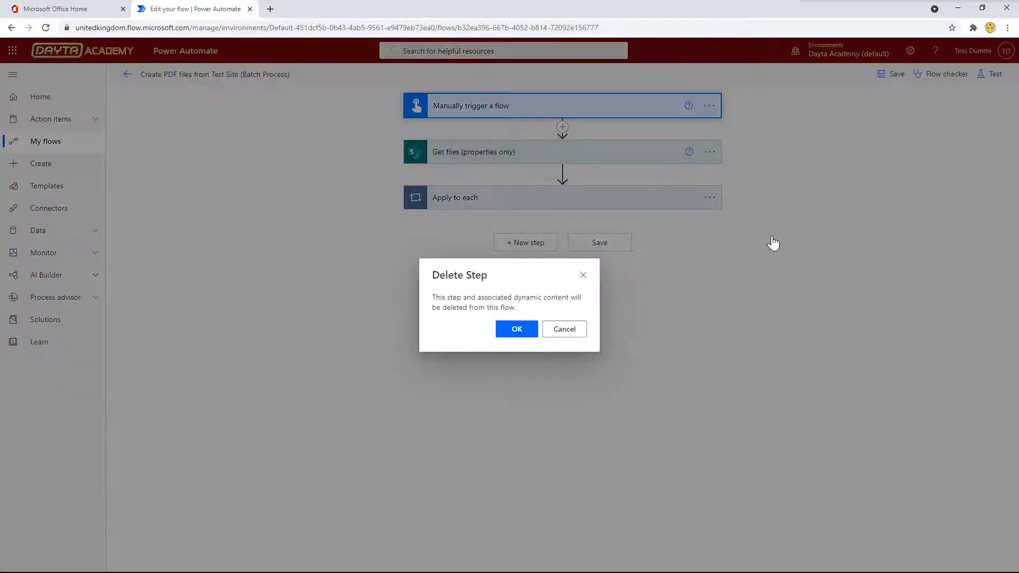
{"action": "left_click", "coordinate": [518, 330]}
{"action": "type", "text": "Schedule"}
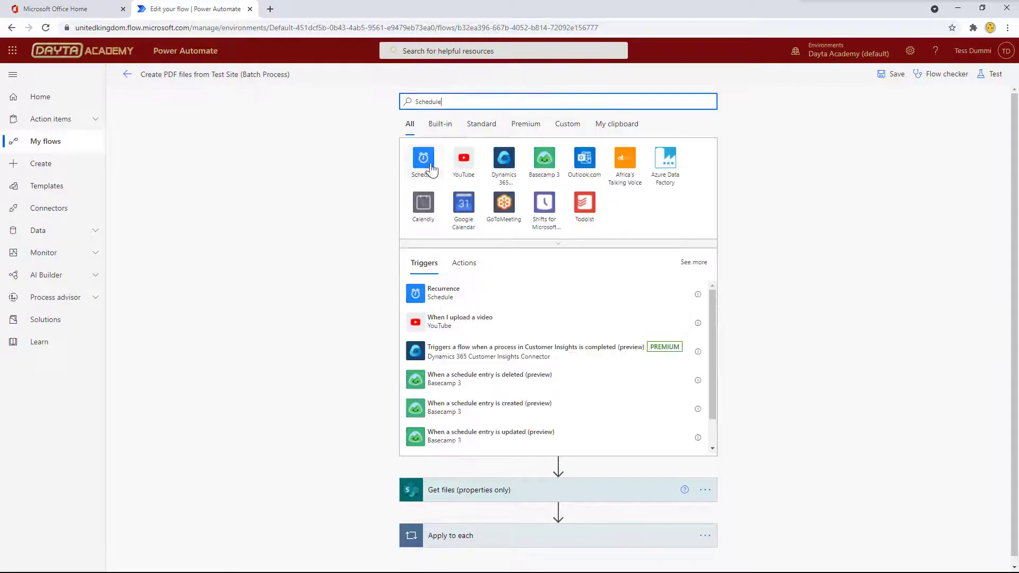
{"action": "left_click", "coordinate": [421, 296]}
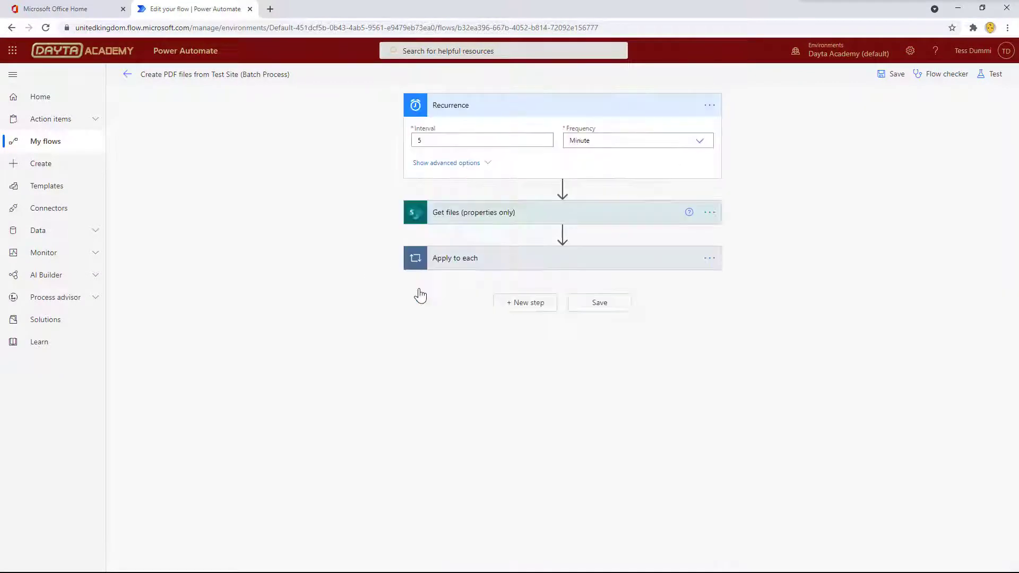
Set the Recurrence trigger to an interval of 1 with a frequency of Day.
{"action": "left_click", "coordinate": [434, 138]}
{"action": "key", "text": "BackSpace"}
{"action": "type", "text": "1"}
{"action": "left_click", "coordinate": [600, 139]}
{"action": "left_click", "coordinate": [575, 184]}
Set the recurrence's time zone to (UTC+00:00) Dublin, Edinburgh, Lisbon, London and its start time to 2021-06-17T00:00:00.
{"action": "left_click", "coordinate": [462, 163]}
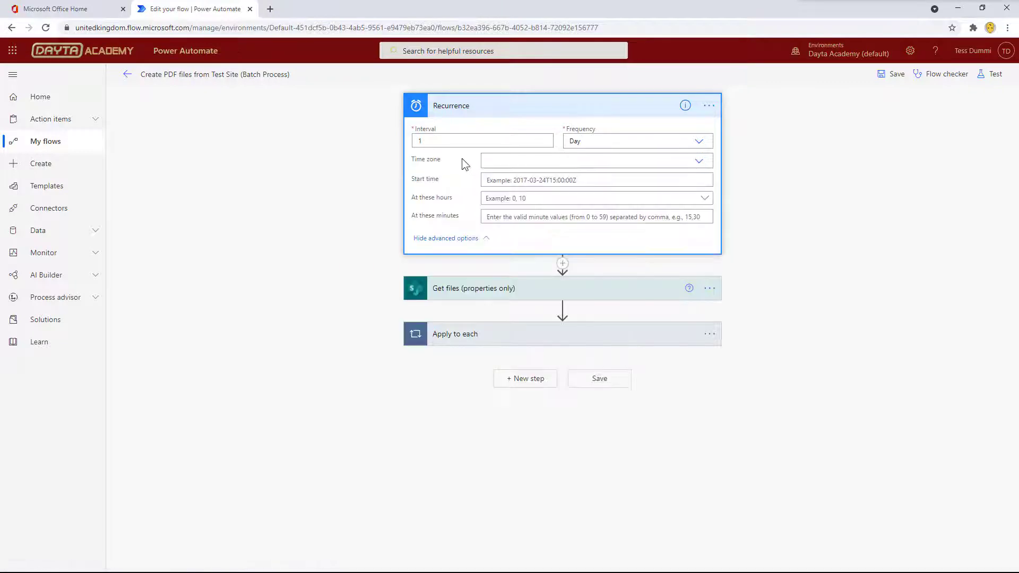
{"action": "left_click", "coordinate": [488, 161]}
{"action": "scroll", "coordinate": [700, 227], "scroll_direction": "down", "scroll_amount": 5}
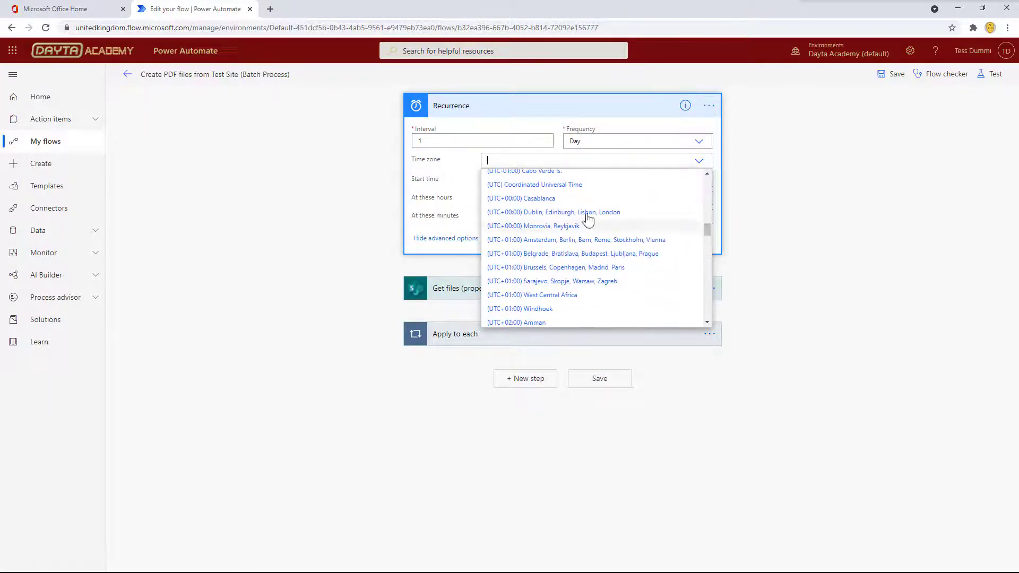
{"action": "left_click", "coordinate": [527, 220]}
{"action": "type", "text": "2021-06-17T00:00:00"}
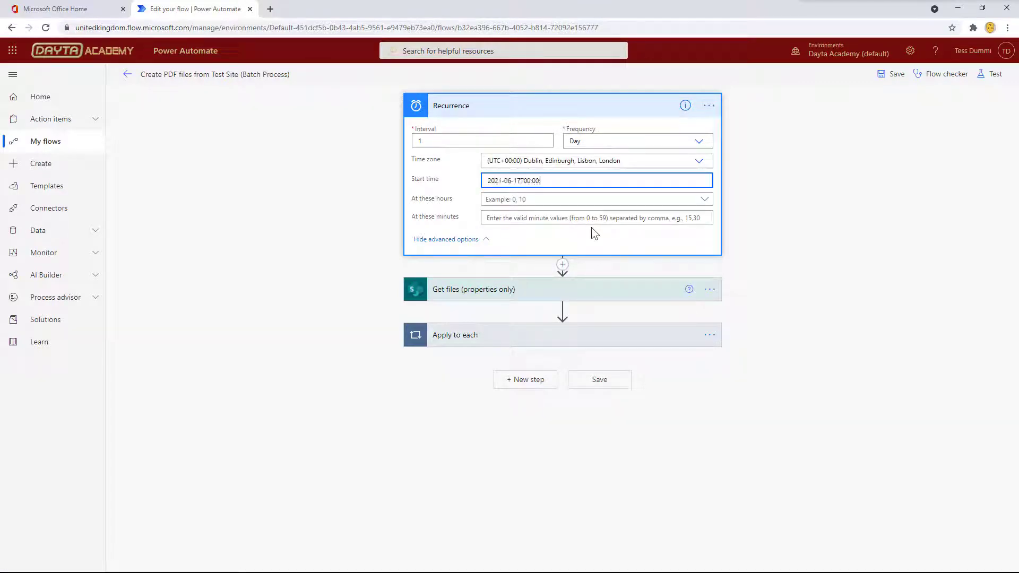
Schedule the daily recurrence for hour 17 and minute 30.
{"action": "left_click", "coordinate": [536, 199]}
{"action": "scroll", "coordinate": [496, 335], "scroll_direction": "down", "scroll_amount": 5}
{"action": "left_click", "coordinate": [557, 289]}
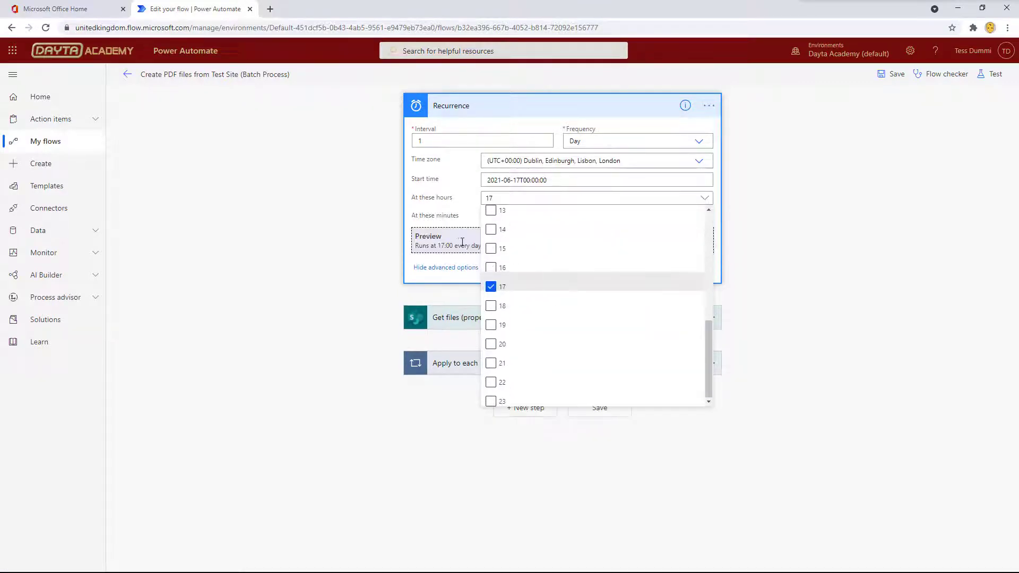
{"action": "left_click", "coordinate": [507, 218]}
{"action": "type", "text": "30"}
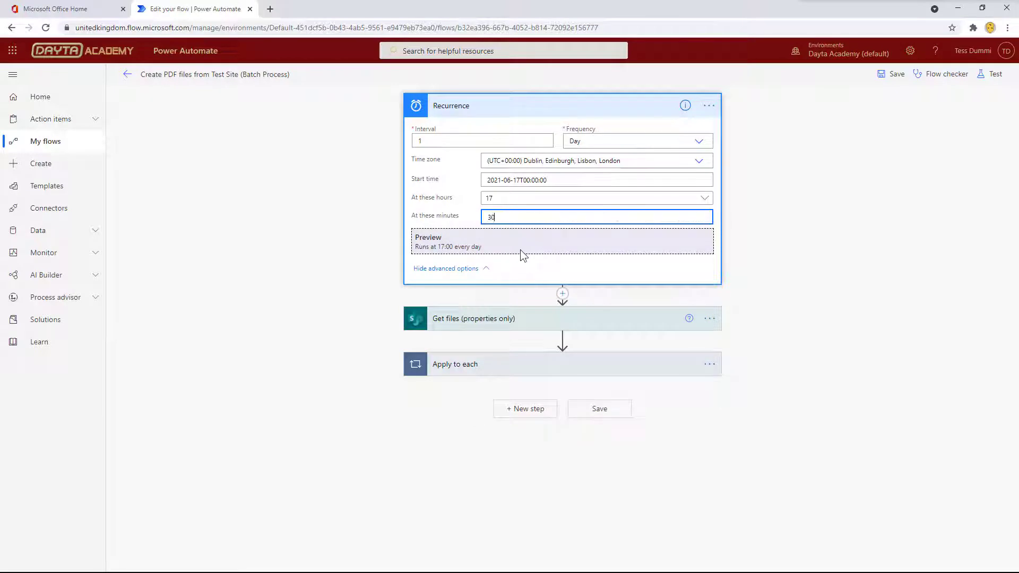
{"action": "left_click", "coordinate": [522, 252]}
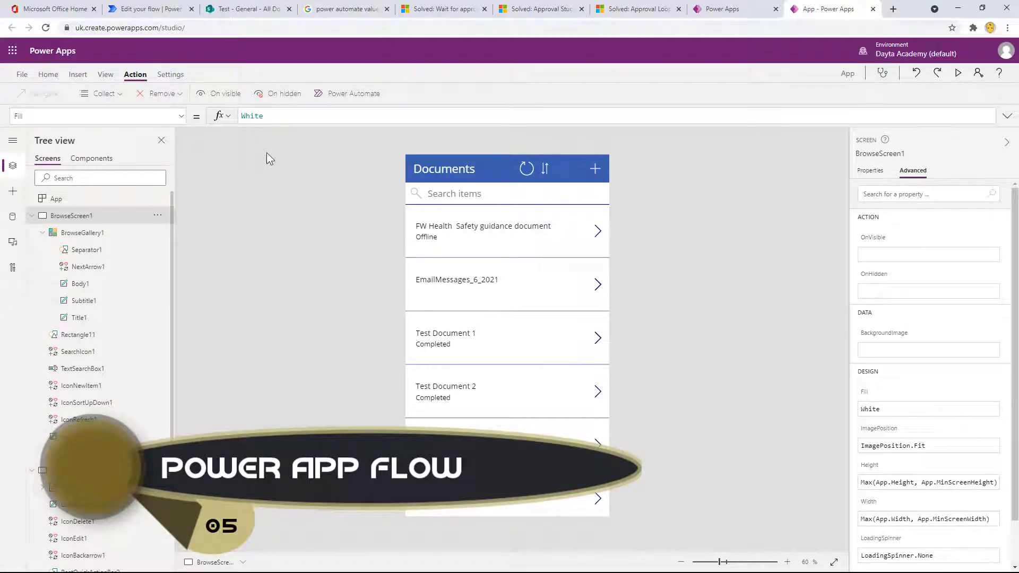
In the Copy of - Create PDF files from Power App flow, replace the manual trigger with the PowerApps trigger.
{"action": "left_click", "coordinate": [78, 75]}
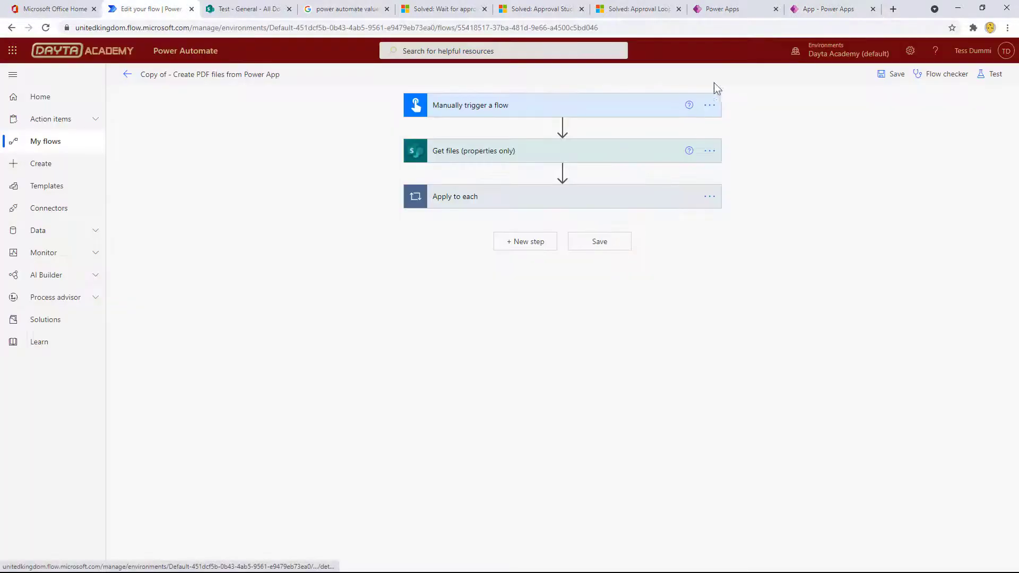
{"action": "left_click", "coordinate": [709, 105]}
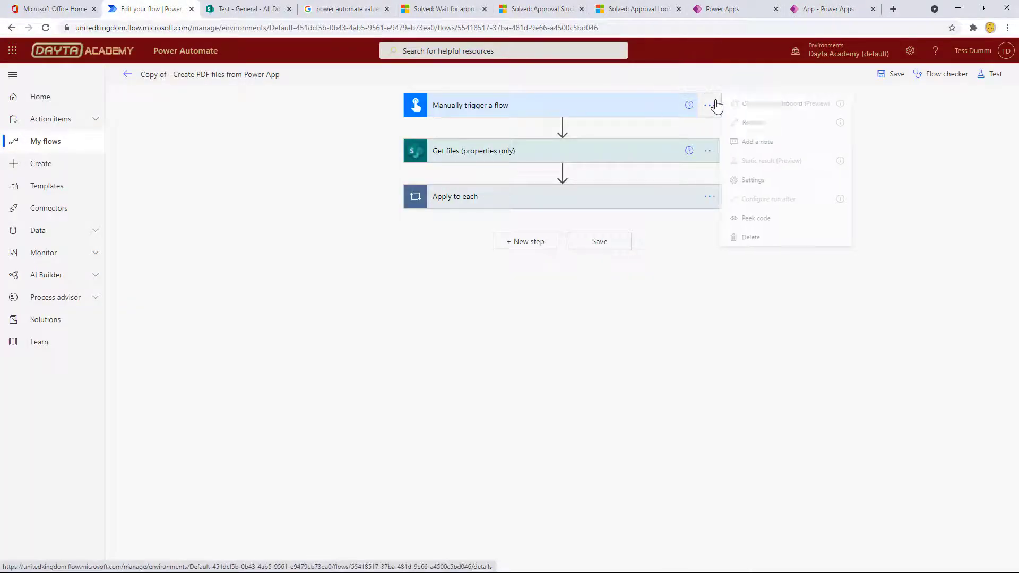
{"action": "left_click", "coordinate": [755, 240]}
{"action": "key", "text": "Return"}
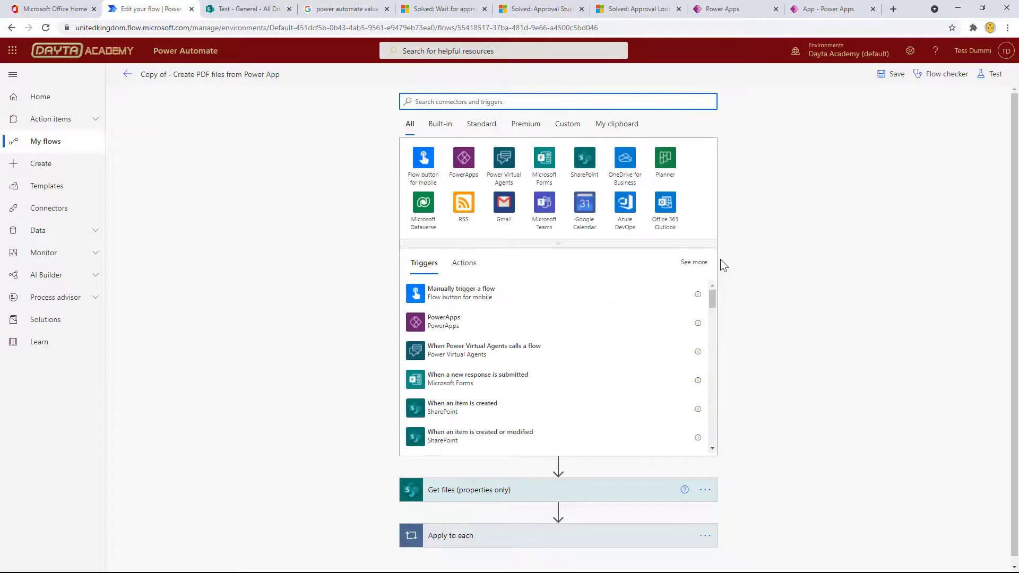
{"action": "left_click", "coordinate": [419, 324]}
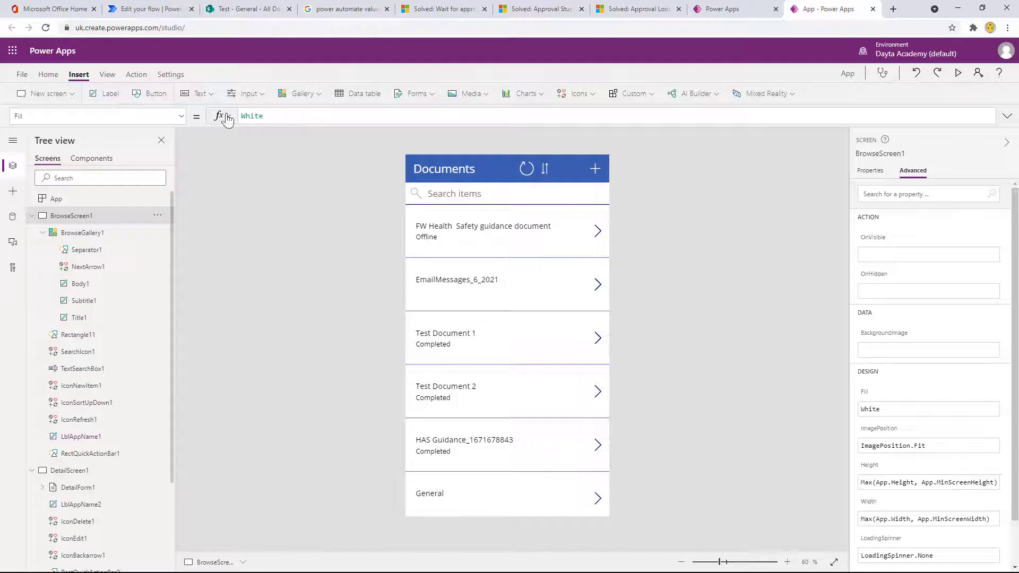
In Power Apps, add a button labelled PDF to BrowseScreen1 and place it in the Documents header beside the plus icon.
{"action": "left_click", "coordinate": [151, 93]}
{"action": "left_click", "coordinate": [435, 179]}
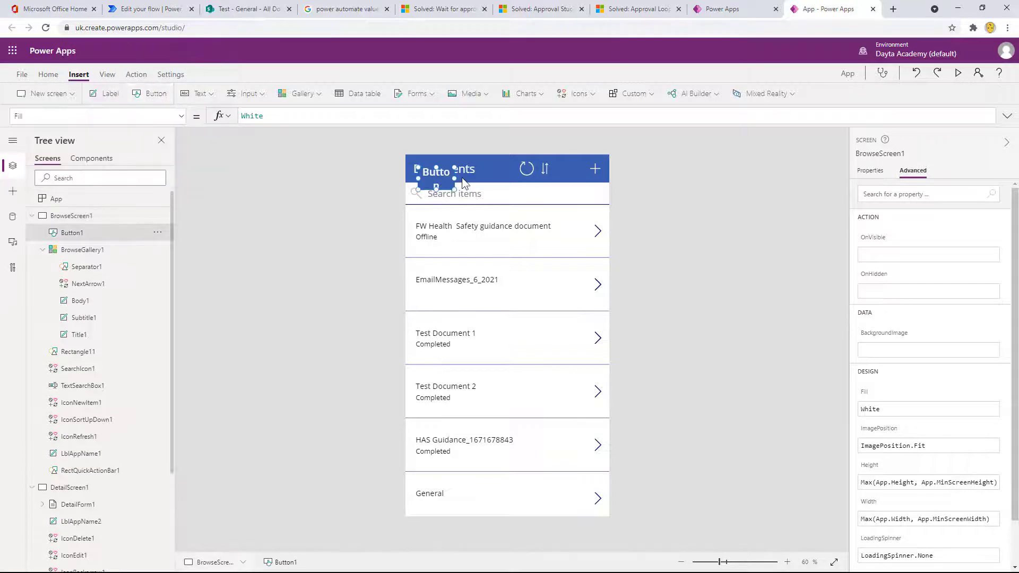
{"action": "left_click_drag", "start_coordinate": [442, 183], "coordinate": [592, 171]}
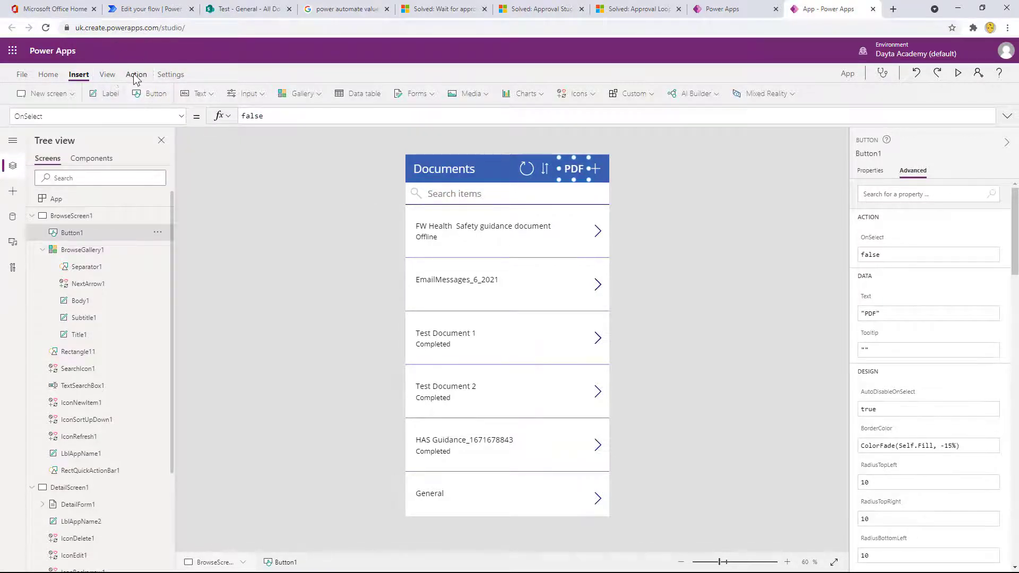
Attach the Copy of - Create PDF files from Power App flow to the PDF button's OnSelect action.
{"action": "left_click", "coordinate": [136, 75]}
{"action": "left_click", "coordinate": [291, 94]}
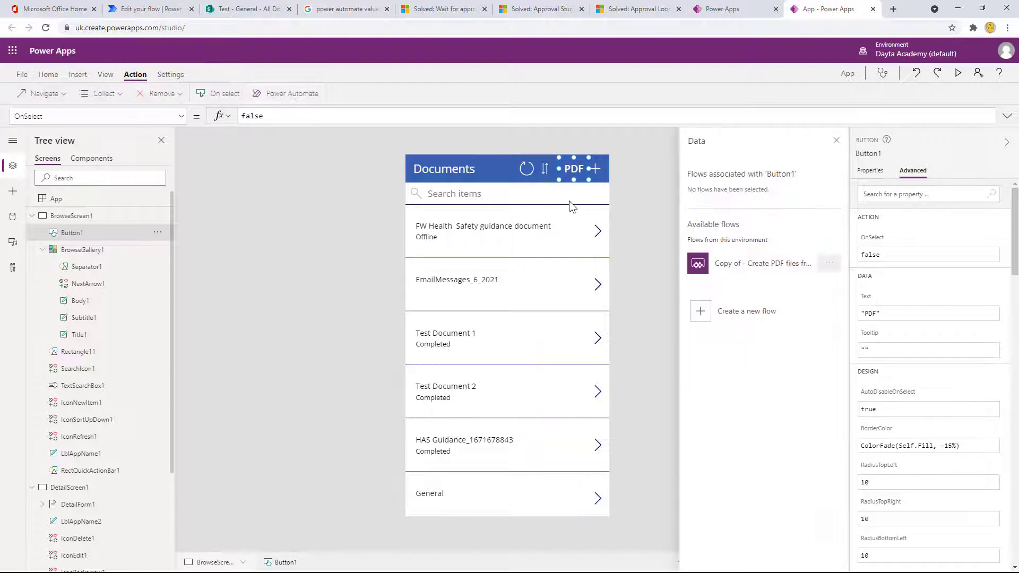
{"action": "left_click", "coordinate": [734, 268]}
{"action": "key", "text": "Return"}
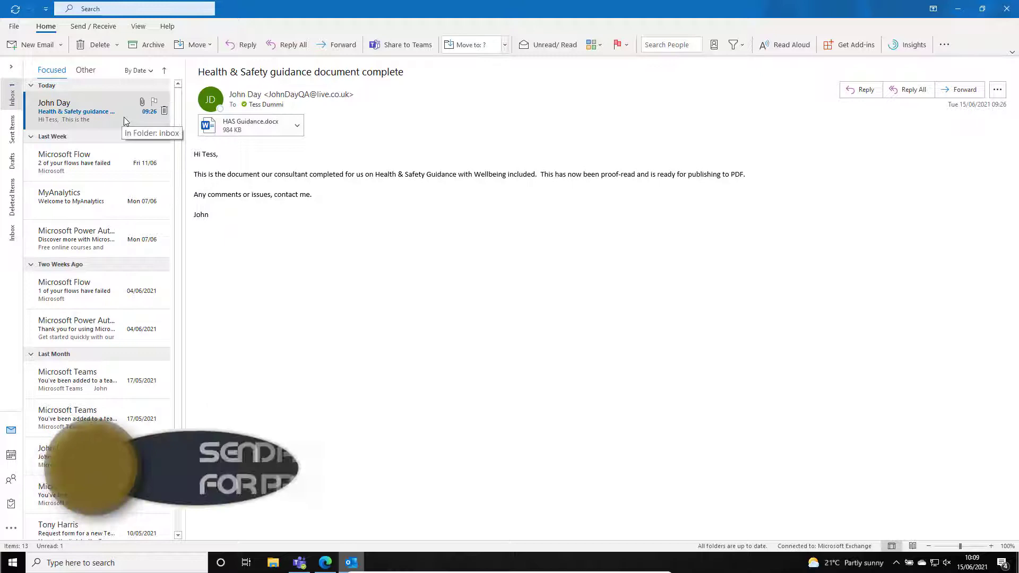
{"action": "left_click", "coordinate": [296, 126]}
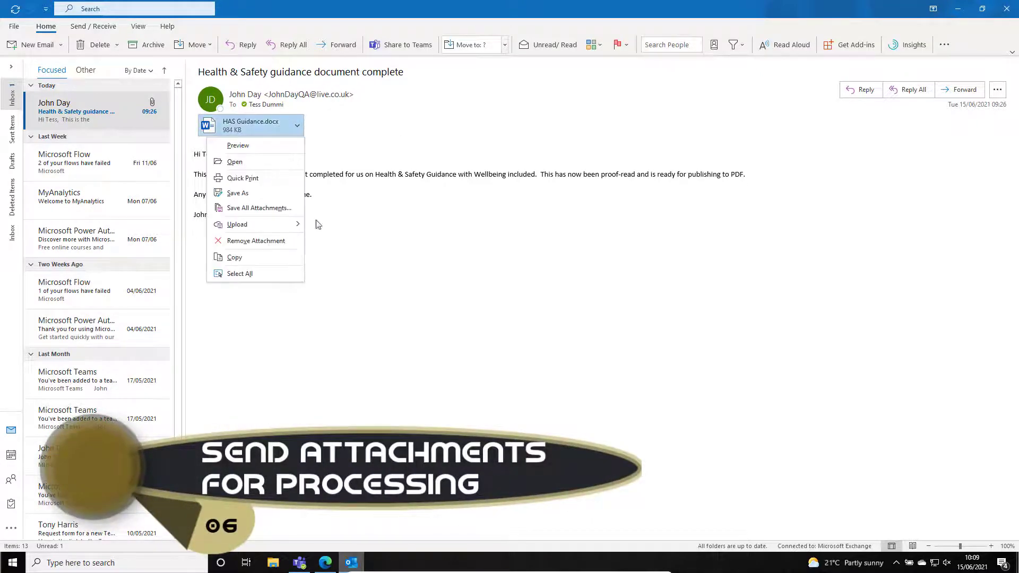
{"action": "left_click", "coordinate": [348, 295]}
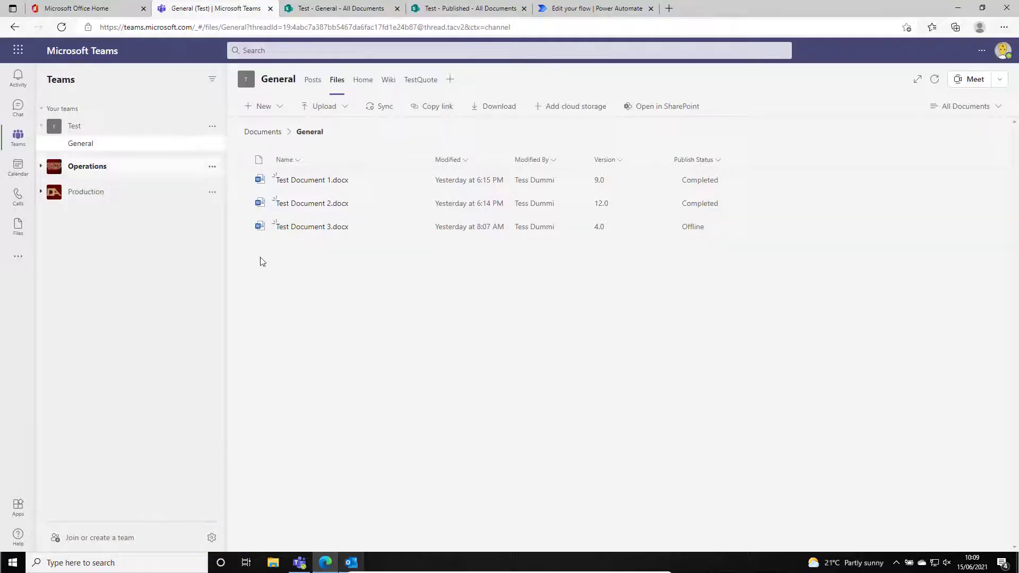
{"action": "key", "text": "ctrl"}
Get the email address of the Test team's General channel in Teams and copy it.
{"action": "key", "text": "ctrl"}
{"action": "key", "text": "ctrl"}
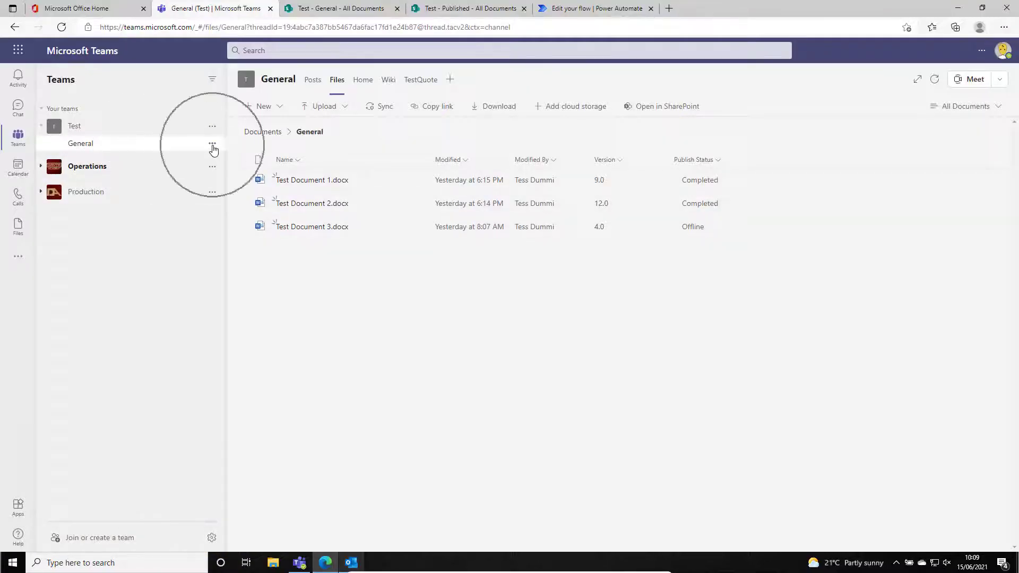
{"action": "left_click", "coordinate": [212, 145]}
{"action": "key", "text": "ctrl"}
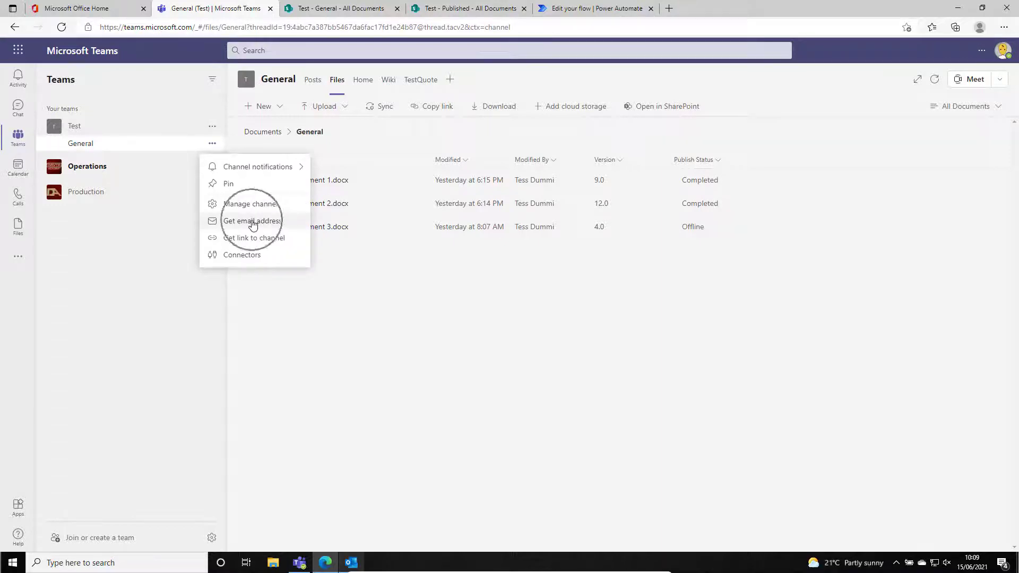
{"action": "left_click", "coordinate": [246, 220]}
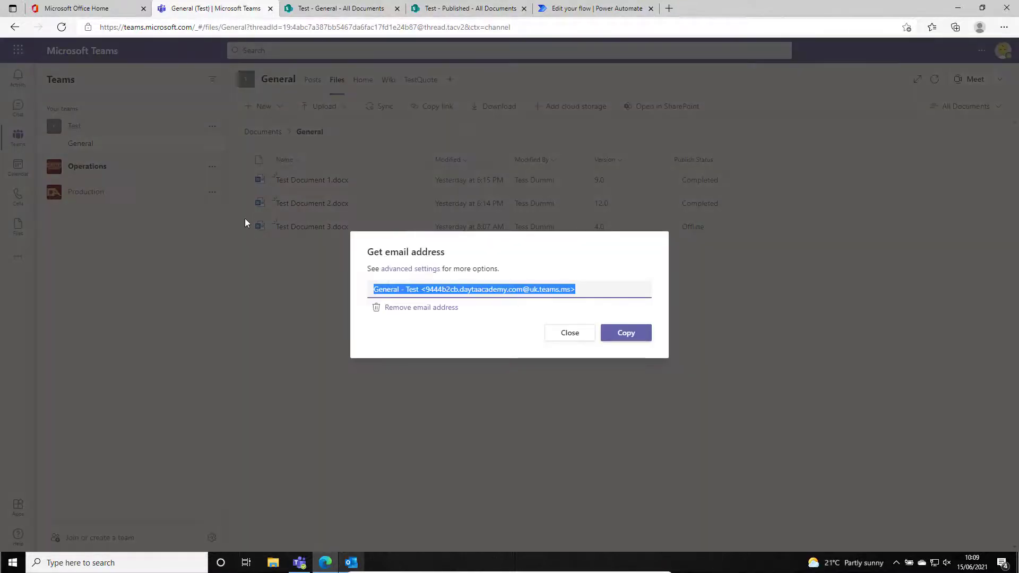
{"action": "left_click", "coordinate": [626, 335]}
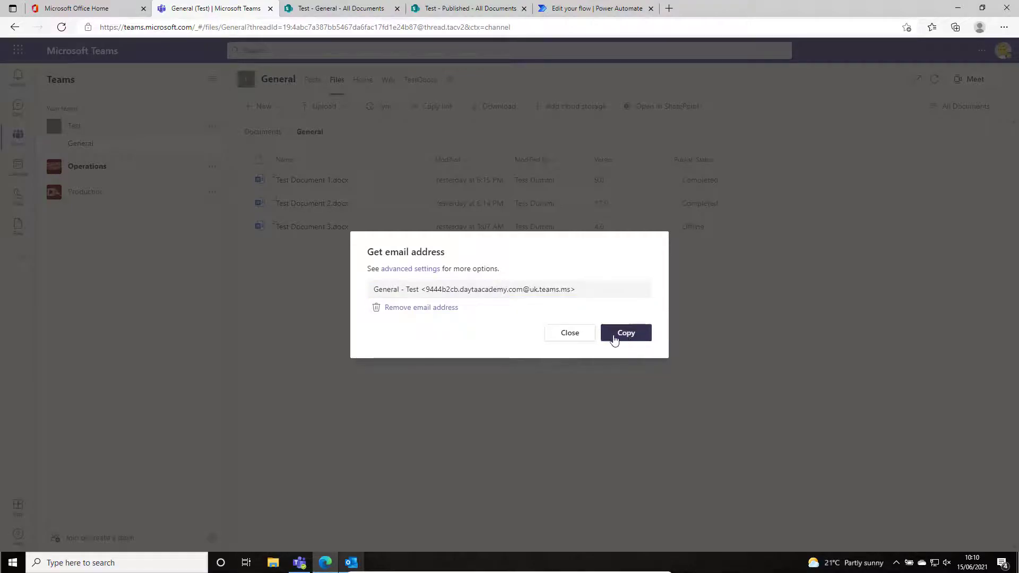
In Outlook, forward the Health & Safety guidance email with HAS Guidance.docx to the channel address, noting that message content is stored with the attachments.
{"action": "key", "text": "alt+Tab"}
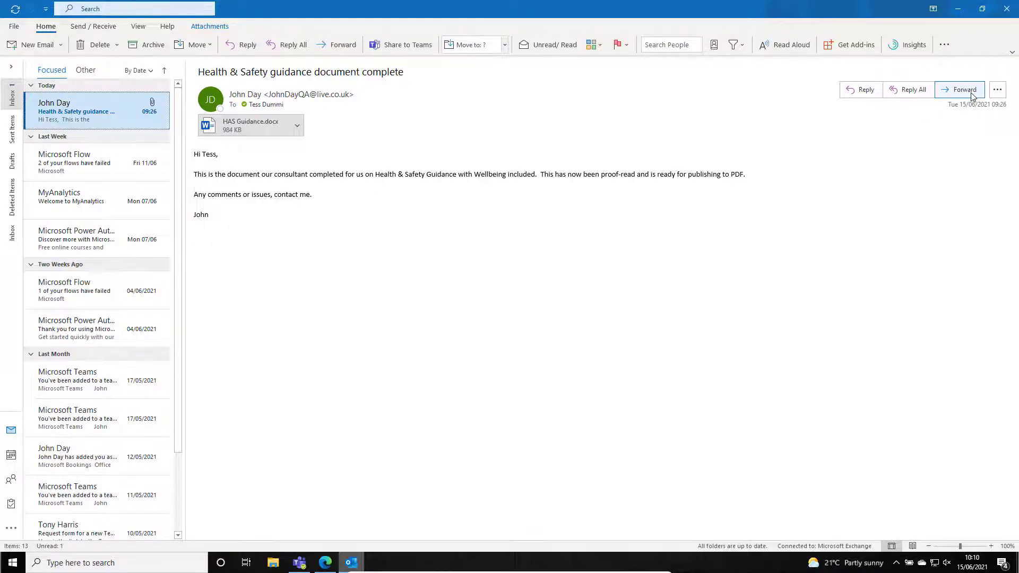
{"action": "left_click", "coordinate": [971, 96]}
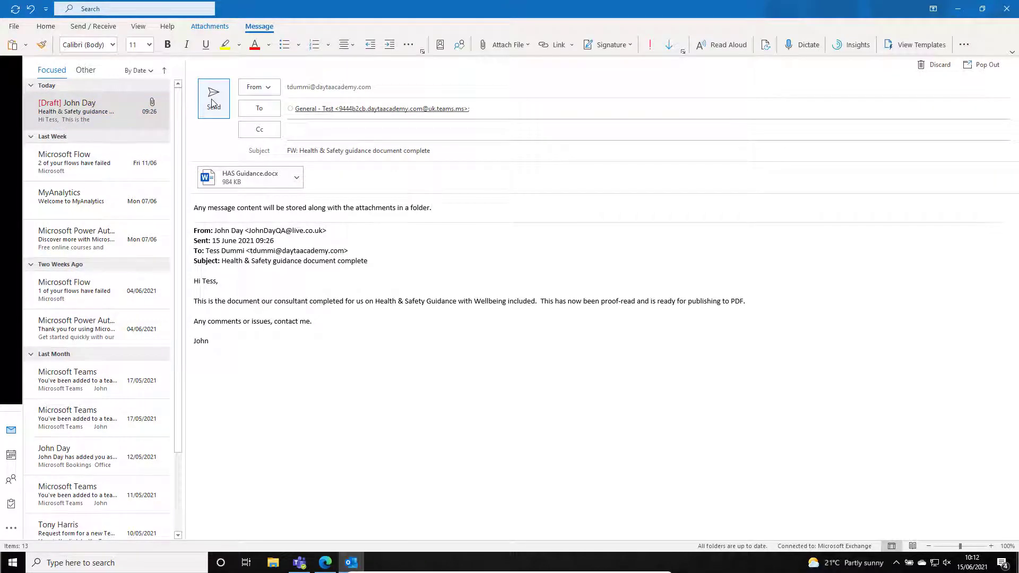
{"action": "left_click", "coordinate": [212, 102]}
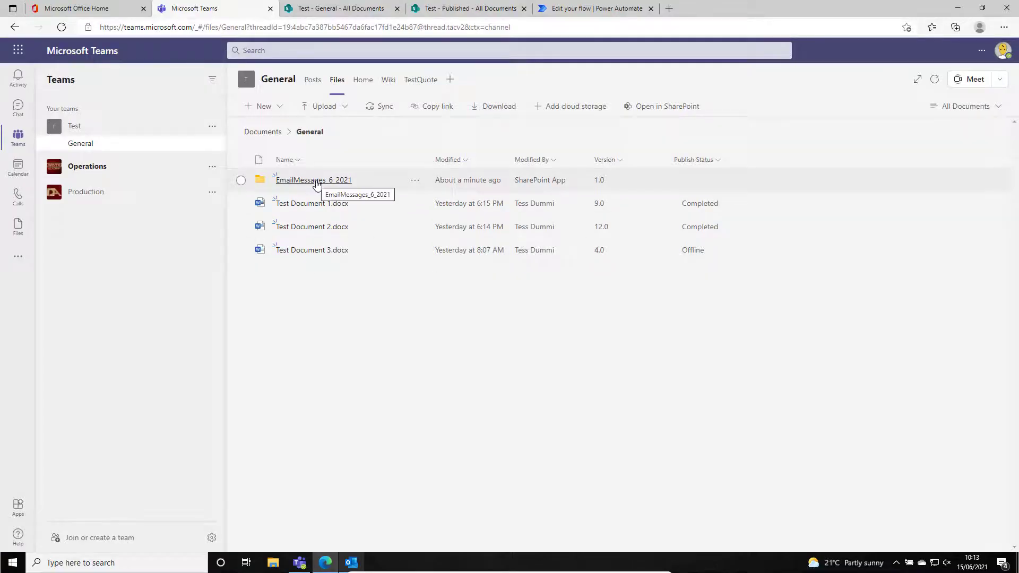
In the General channel's files in Teams, open the EmailMessages_6_2021 folder and set the forwarded message's Publish Status to Offline.
{"action": "left_click", "coordinate": [312, 179]}
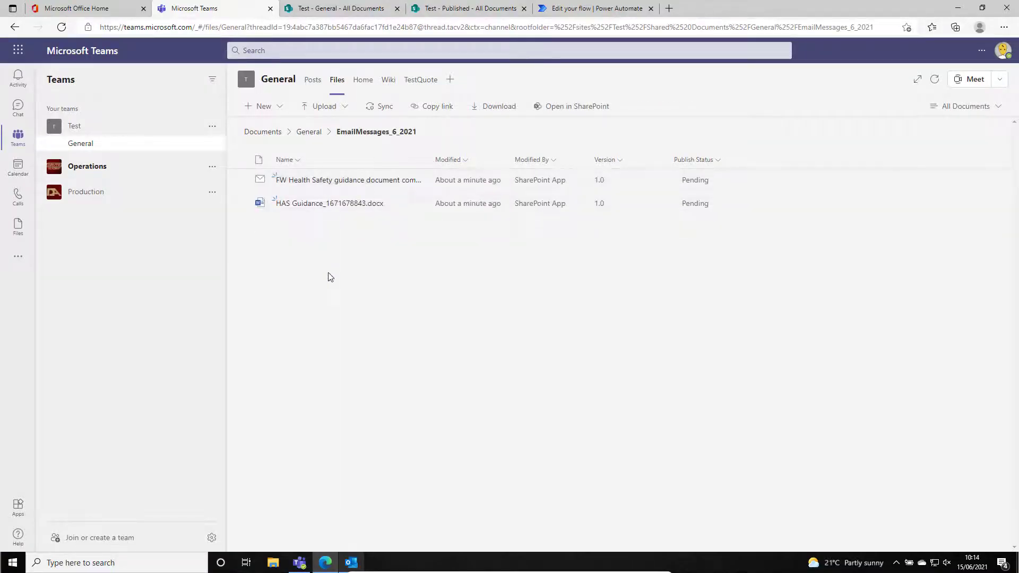
{"action": "left_click", "coordinate": [698, 214]}
{"action": "left_click", "coordinate": [414, 181]}
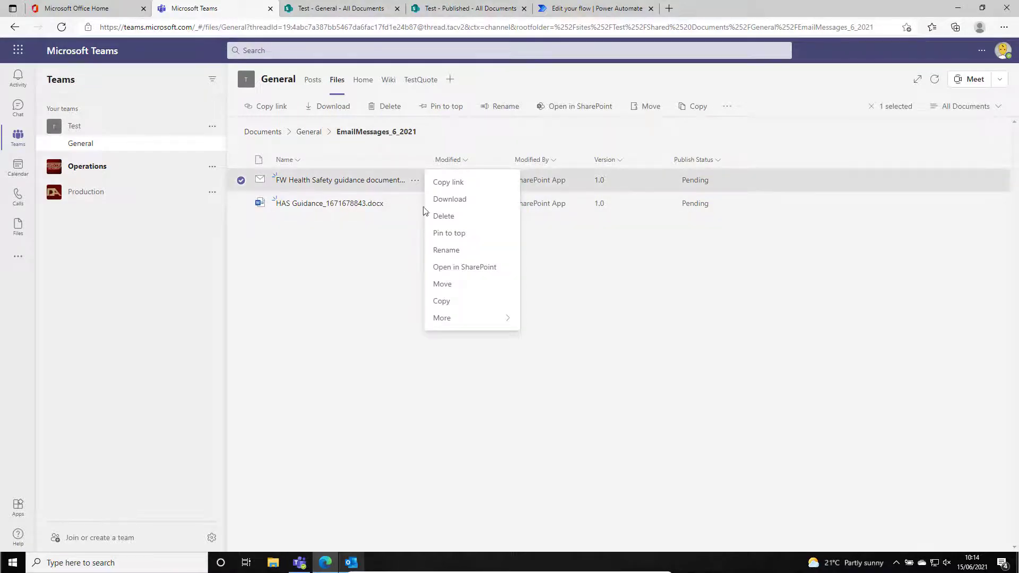
{"action": "left_click", "coordinate": [403, 185]}
{"action": "left_click", "coordinate": [405, 185]}
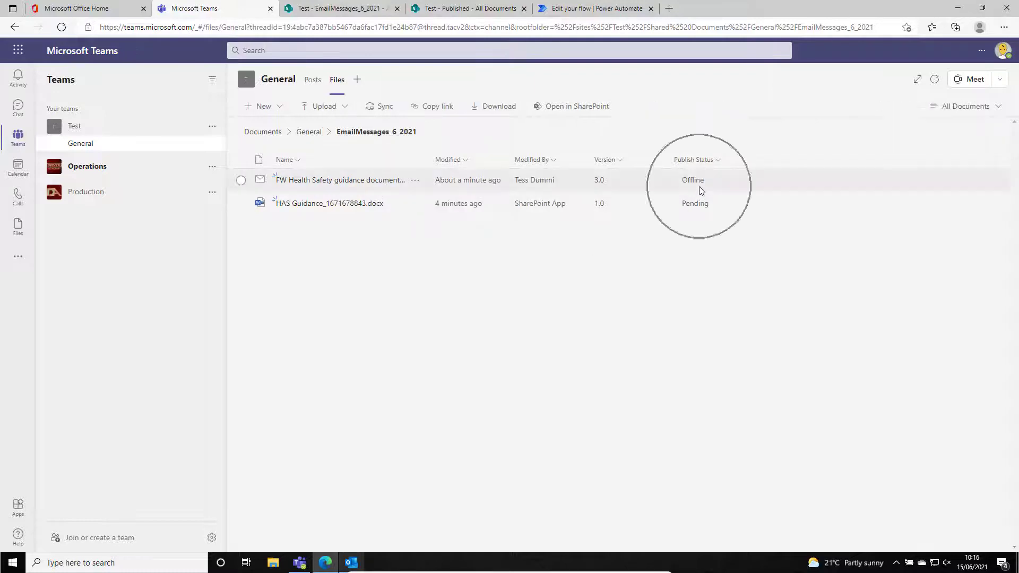
{"action": "left_click", "coordinate": [335, 9]}
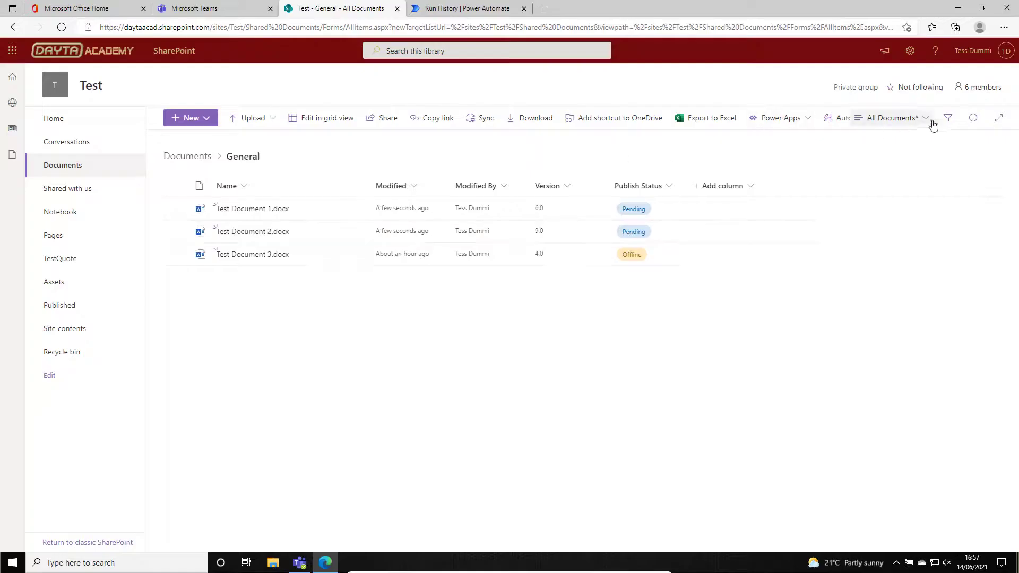
In the Test SharePoint site, filter the General documents folder to items whose Publish Status is Pending.
{"action": "left_click", "coordinate": [927, 124]}
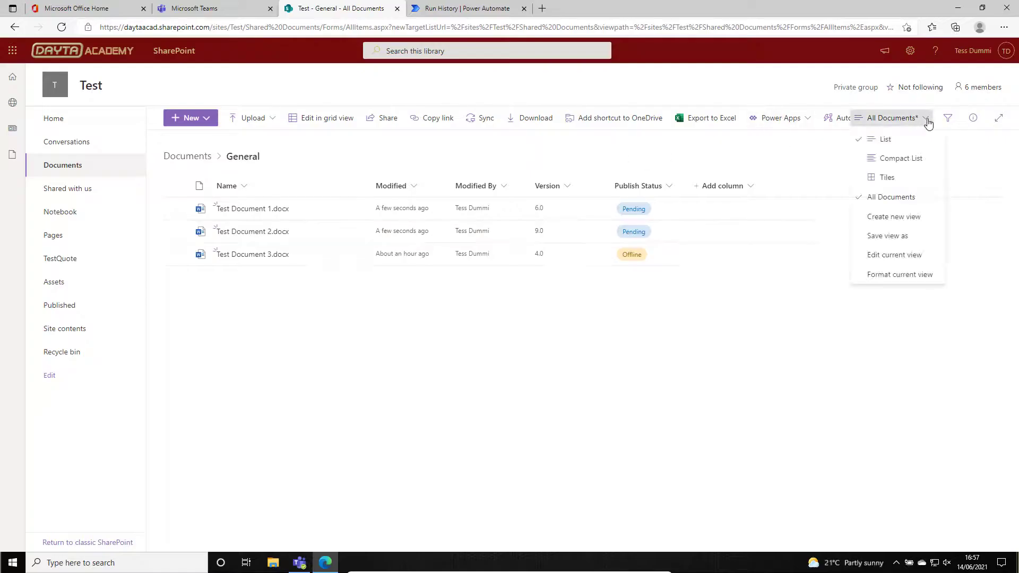
{"action": "left_click", "coordinate": [927, 124]}
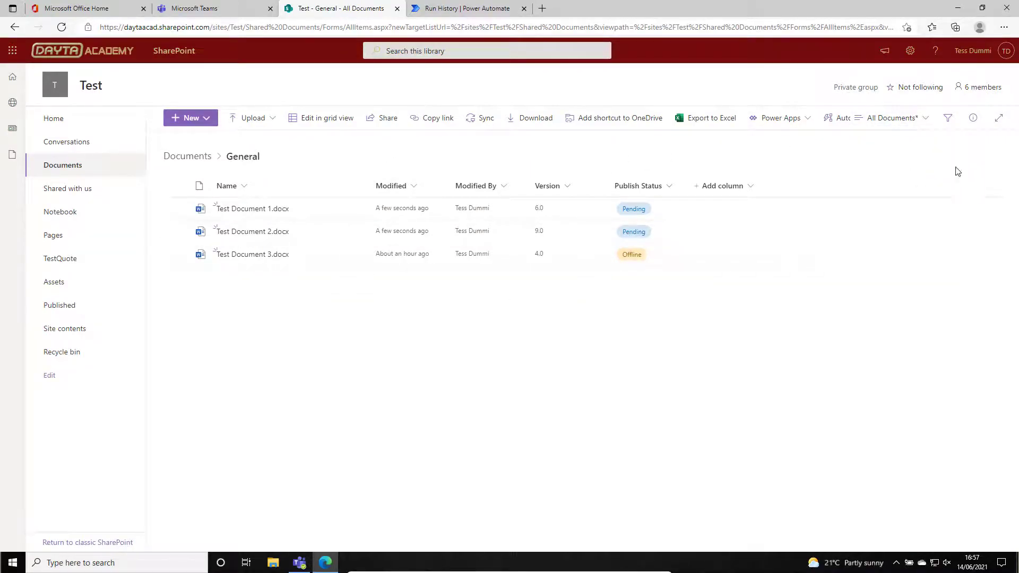
{"action": "left_click", "coordinate": [947, 118]}
{"action": "left_click", "coordinate": [863, 295]}
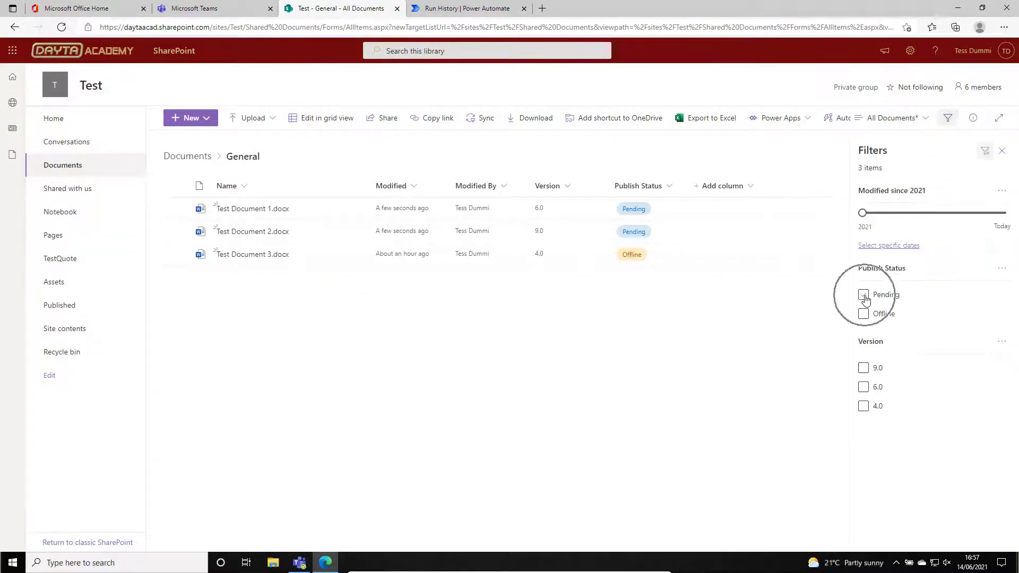
{"action": "left_click", "coordinate": [1002, 153]}
Save the filtered library view as a public view named Pending Only.
{"action": "left_click", "coordinate": [925, 119]}
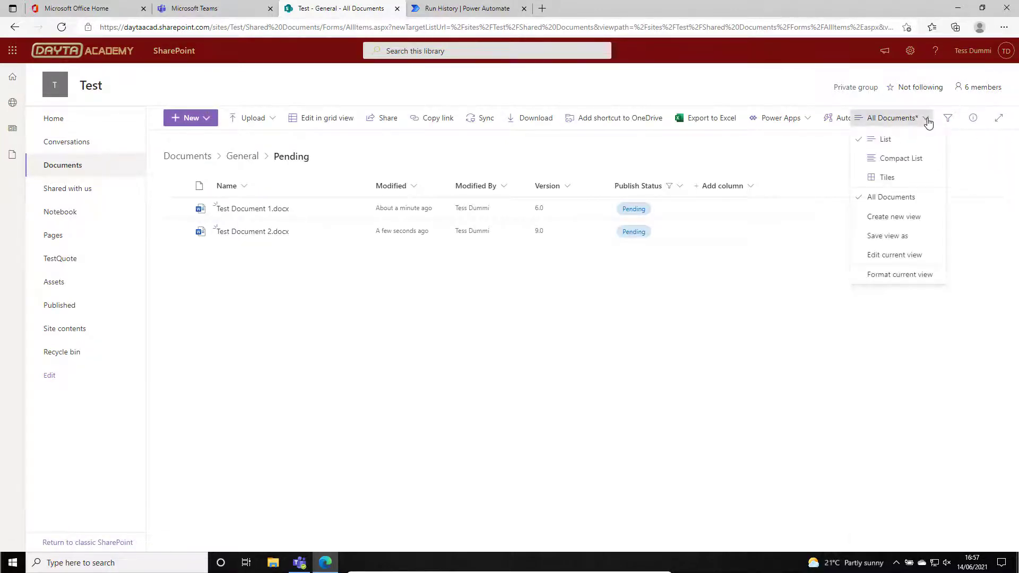
{"action": "left_click", "coordinate": [895, 240]}
{"action": "type", "text": "F"}
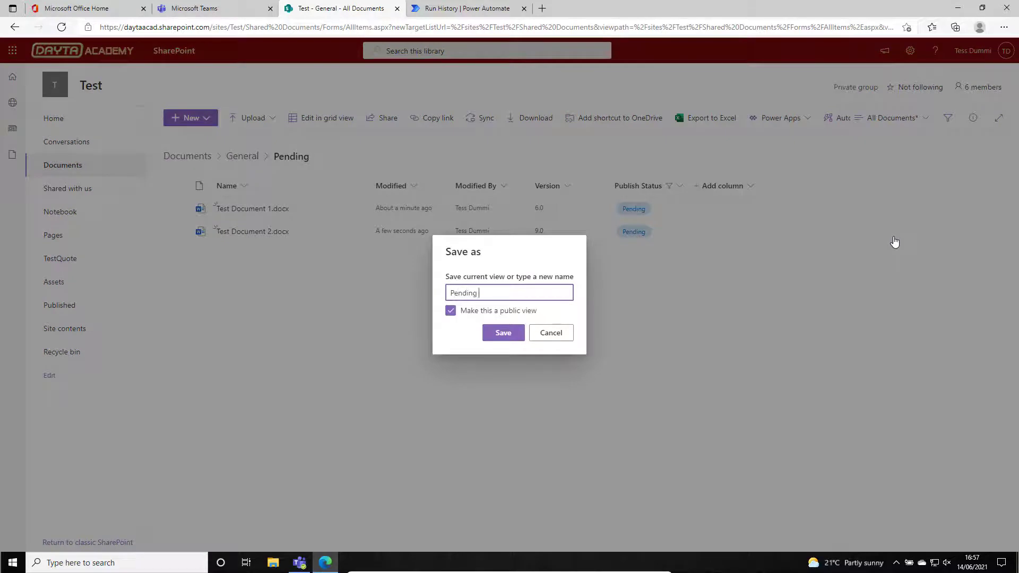
{"action": "type", "text": "ending Only"}
{"action": "left_click", "coordinate": [504, 334]}
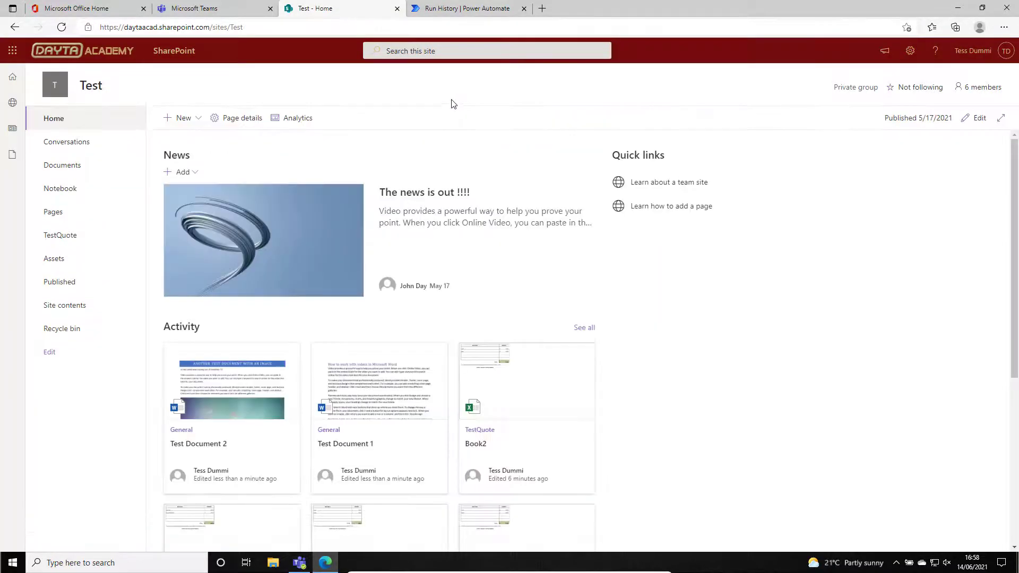
Create a page on the Test site from the Blank template and name it PDF Dashboard.
{"action": "left_click", "coordinate": [198, 118]}
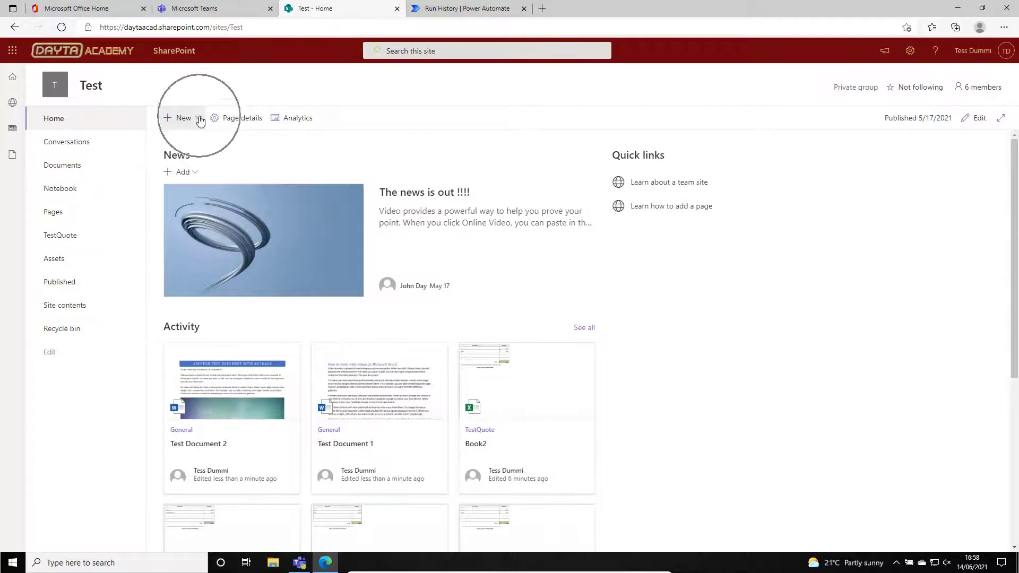
{"action": "left_click", "coordinate": [182, 175]}
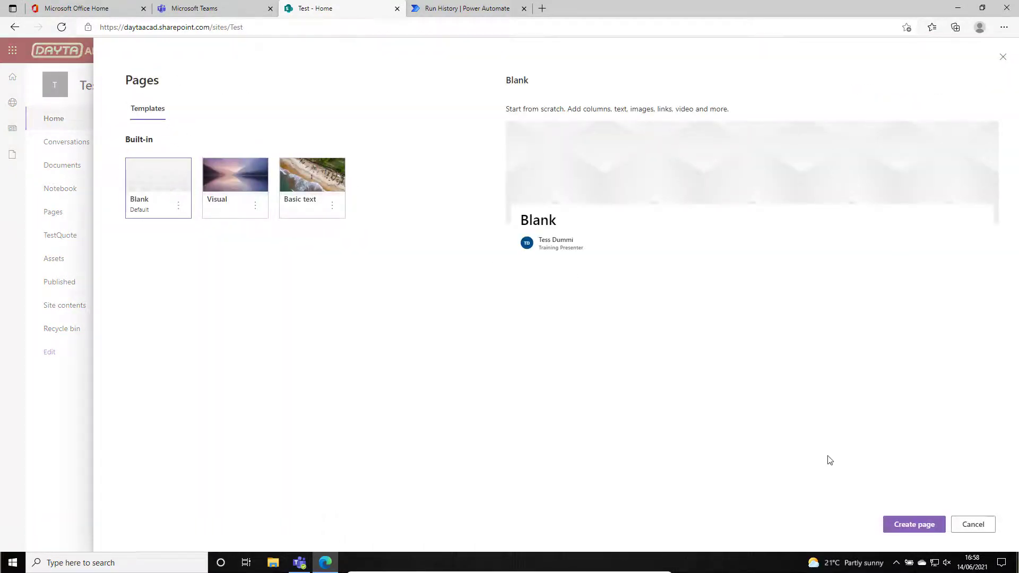
{"action": "left_click", "coordinate": [926, 525]}
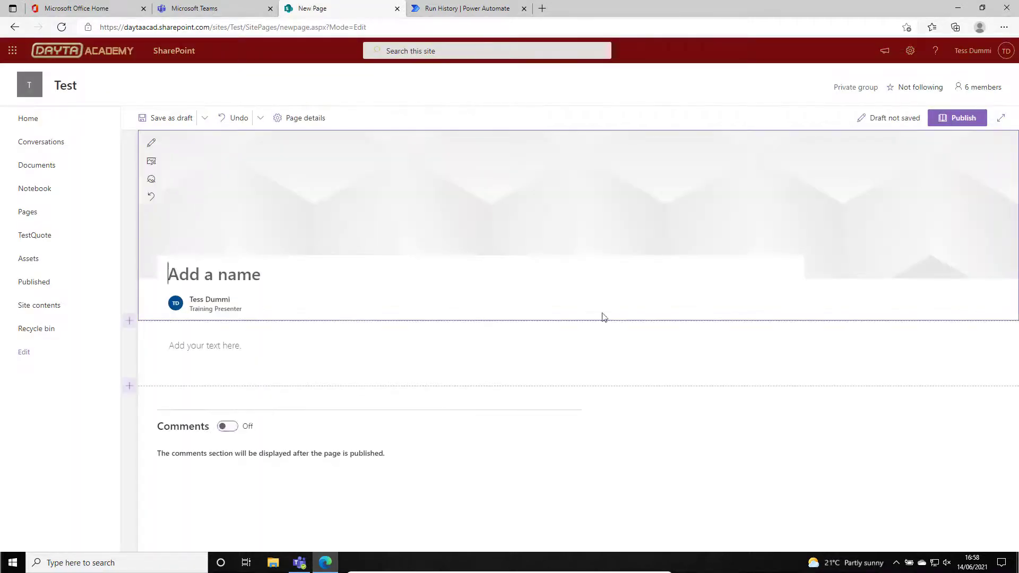
{"action": "type", "text": "PDF Dashboard"}
Replace the page's default text section with a two-column section.
{"action": "left_click", "coordinate": [375, 350]}
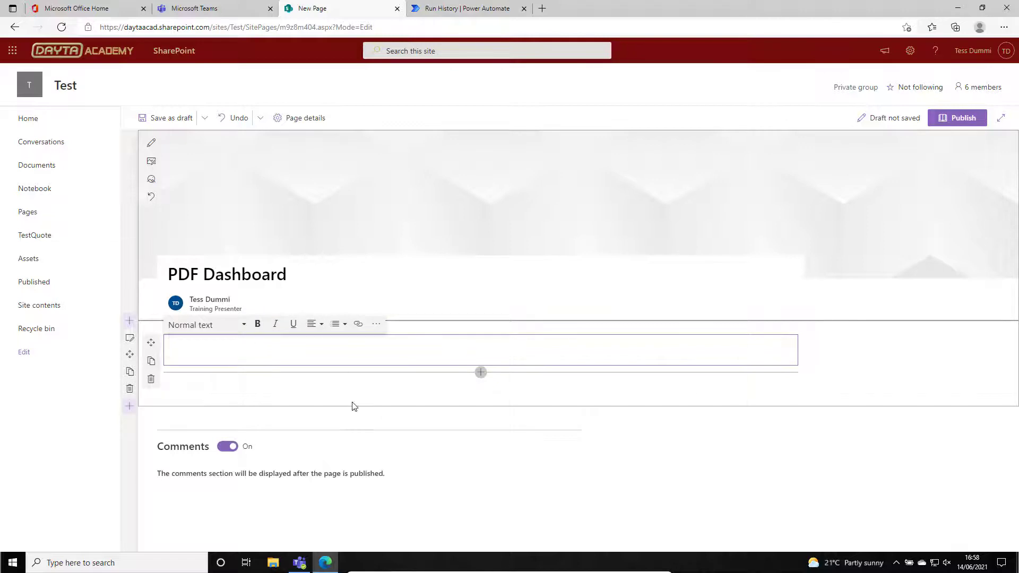
{"action": "left_click", "coordinate": [130, 391]}
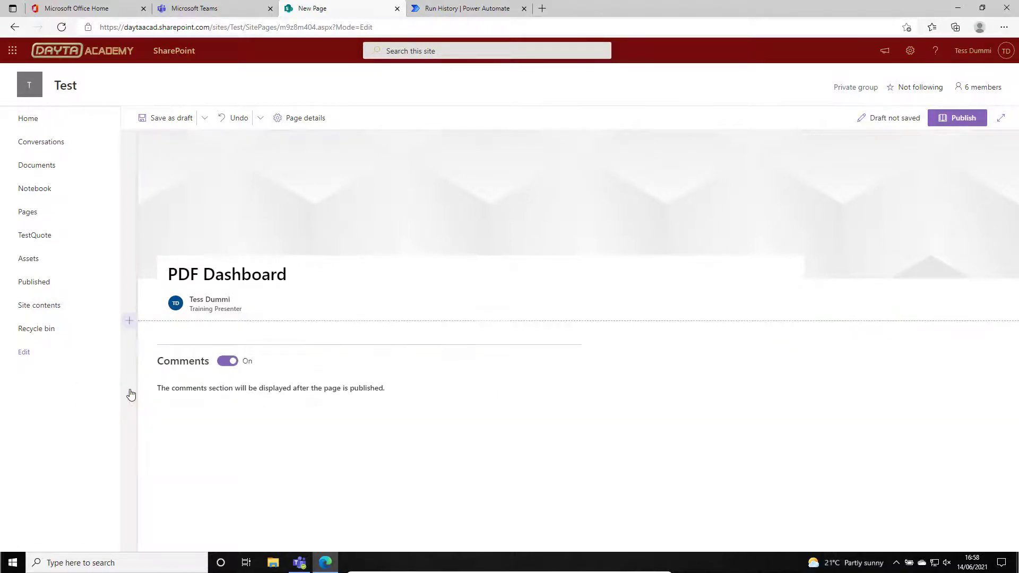
{"action": "left_click", "coordinate": [128, 321]}
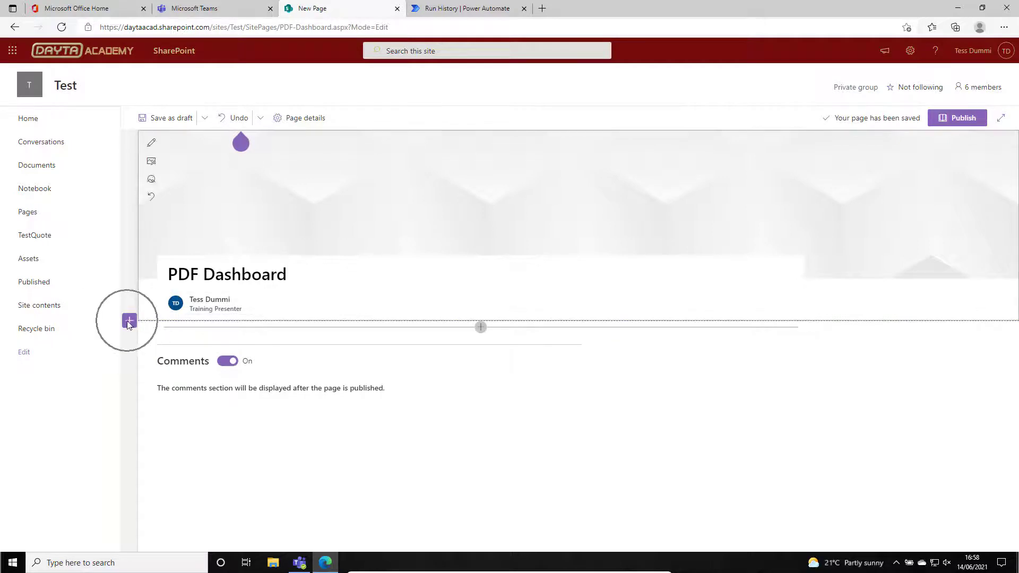
{"action": "left_click", "coordinate": [129, 321]}
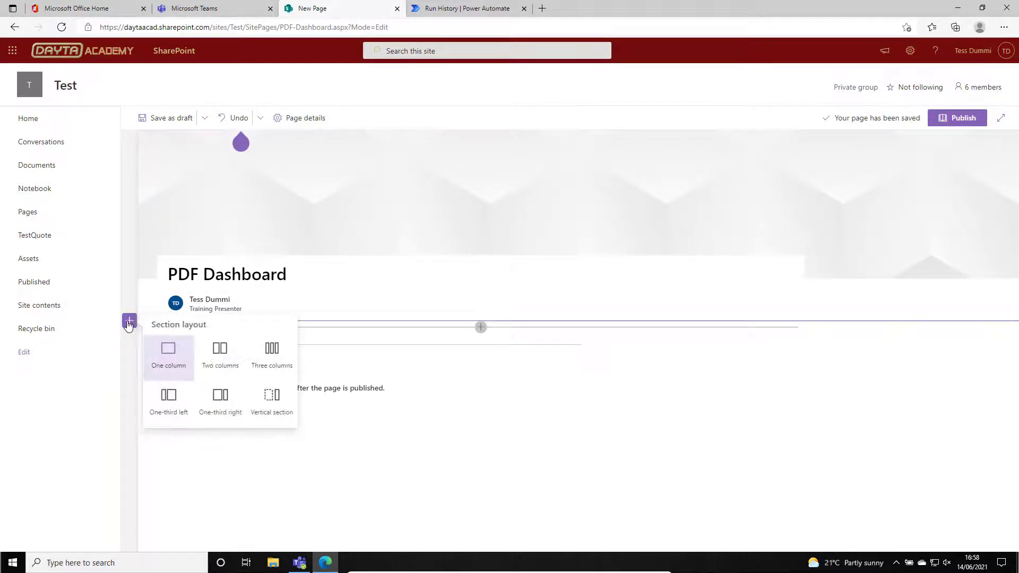
{"action": "left_click", "coordinate": [223, 356]}
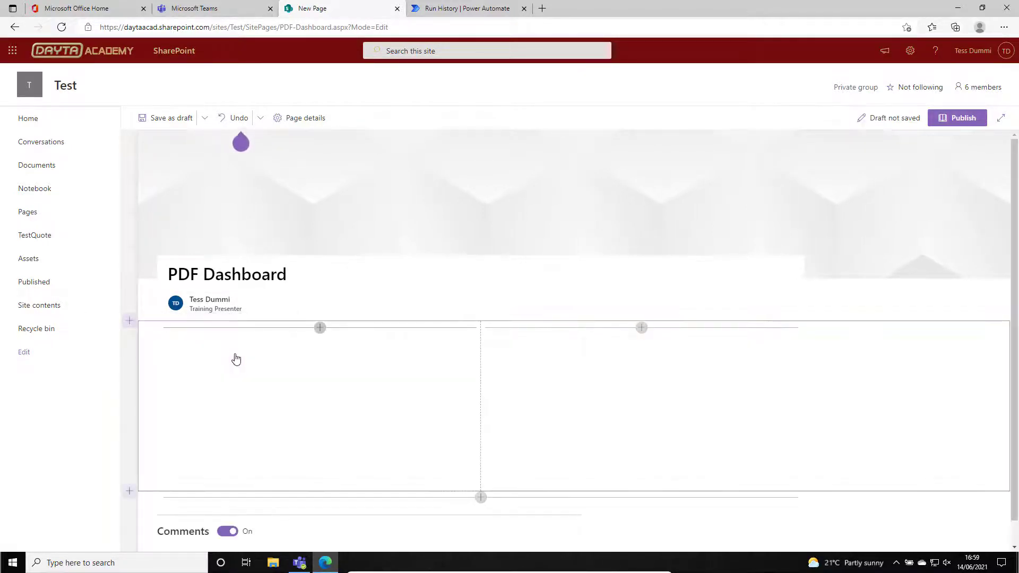
Add a Document library web part to column one and connect it to the Documents library.
{"action": "left_click", "coordinate": [319, 328]}
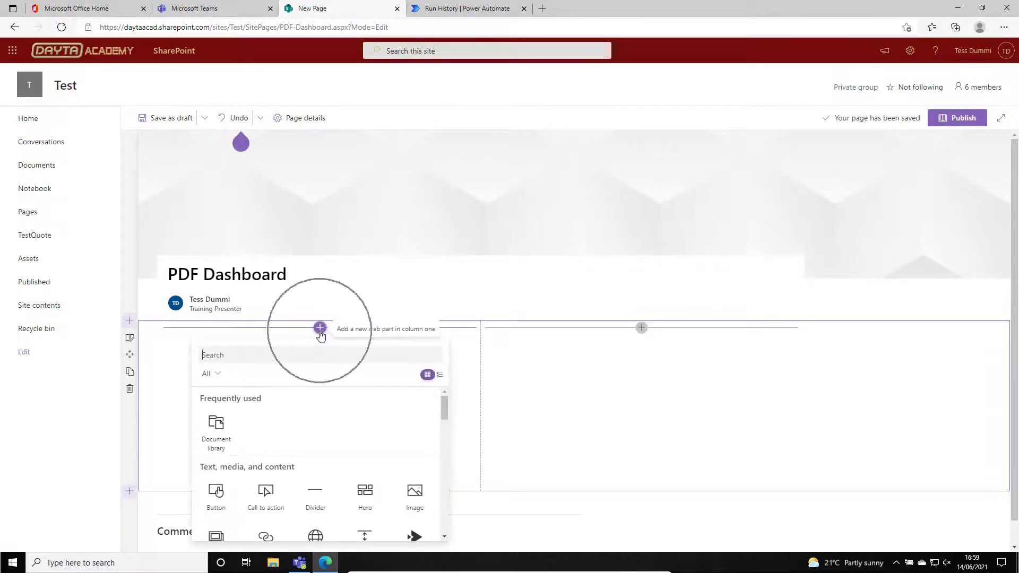
{"action": "left_click", "coordinate": [217, 442]}
{"action": "scroll", "coordinate": [228, 437], "scroll_direction": "down", "scroll_amount": 2}
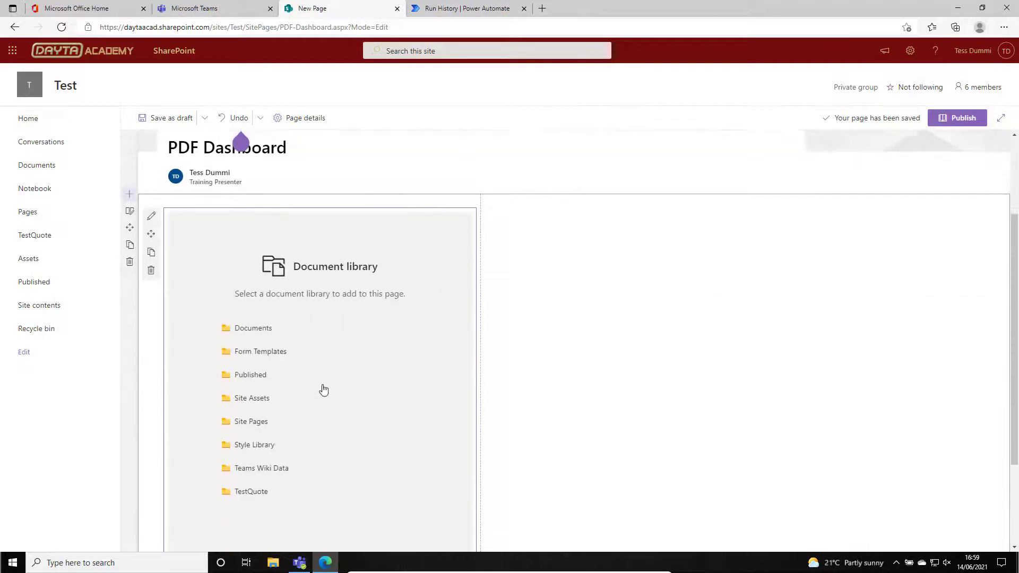
{"action": "left_click", "coordinate": [254, 329]}
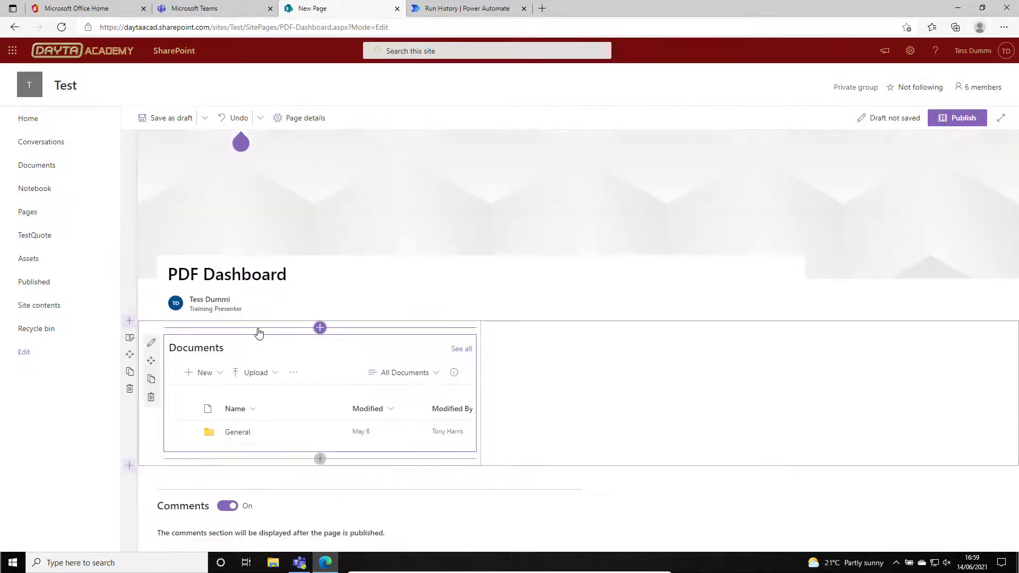
Configure the library web part with the Pending Only view, the General folder and the Medium - about 15 items size.
{"action": "left_click", "coordinate": [151, 345]}
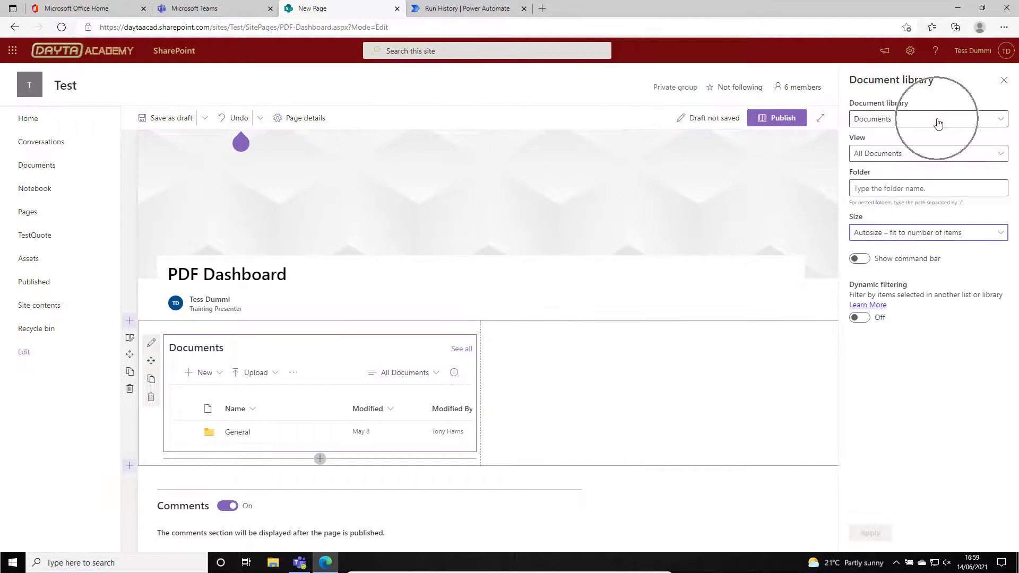
{"action": "left_click", "coordinate": [1002, 154]}
{"action": "left_click", "coordinate": [881, 191]}
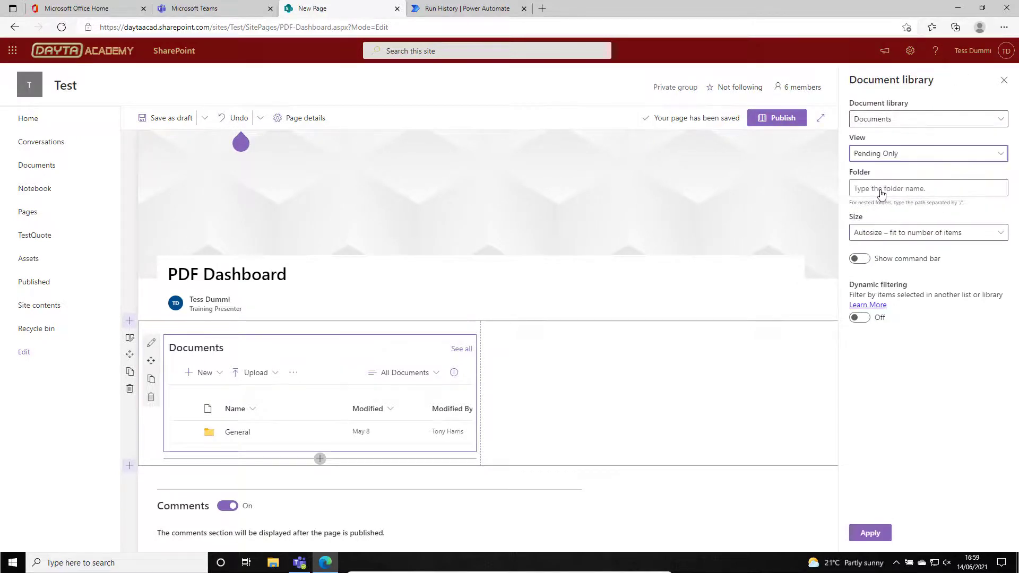
{"action": "left_click", "coordinate": [894, 189]}
{"action": "type", "text": "General"}
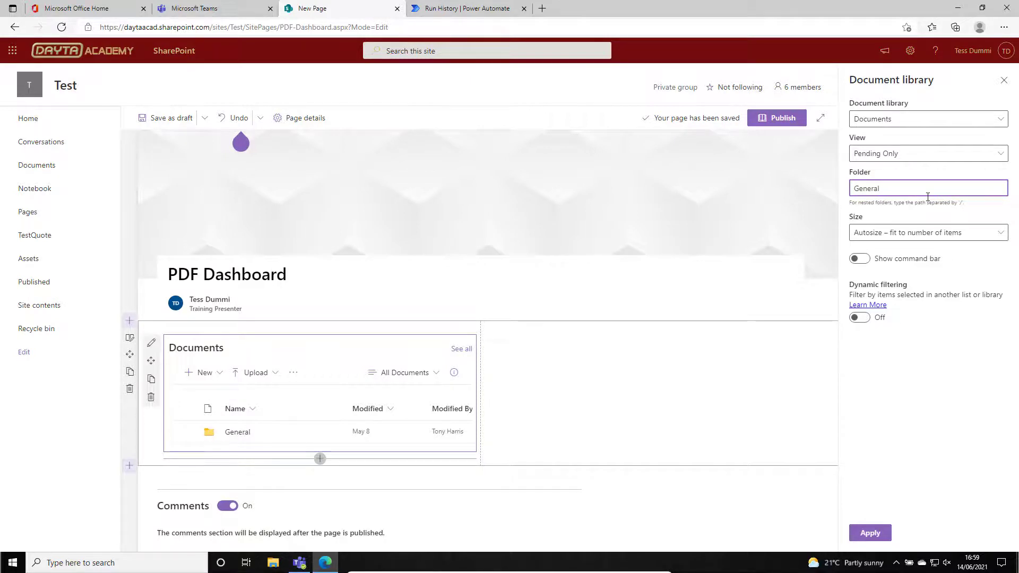
{"action": "left_click", "coordinate": [984, 233]}
{"action": "left_click", "coordinate": [932, 292]}
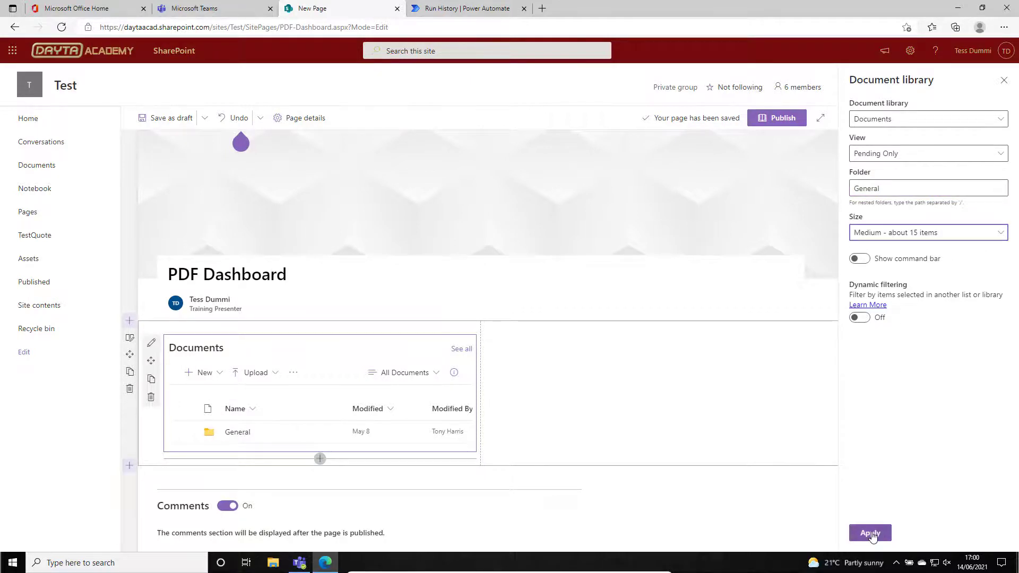
{"action": "left_click", "coordinate": [869, 537]}
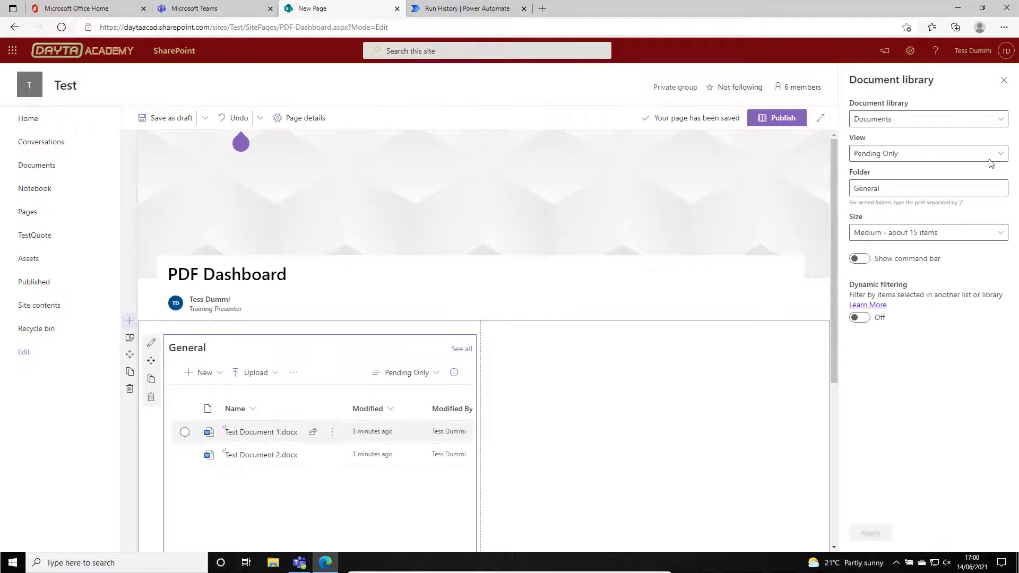
{"action": "left_click", "coordinate": [1003, 80]}
Add a Button web part to column two of the PDF Dashboard page.
{"action": "left_click", "coordinate": [589, 387]}
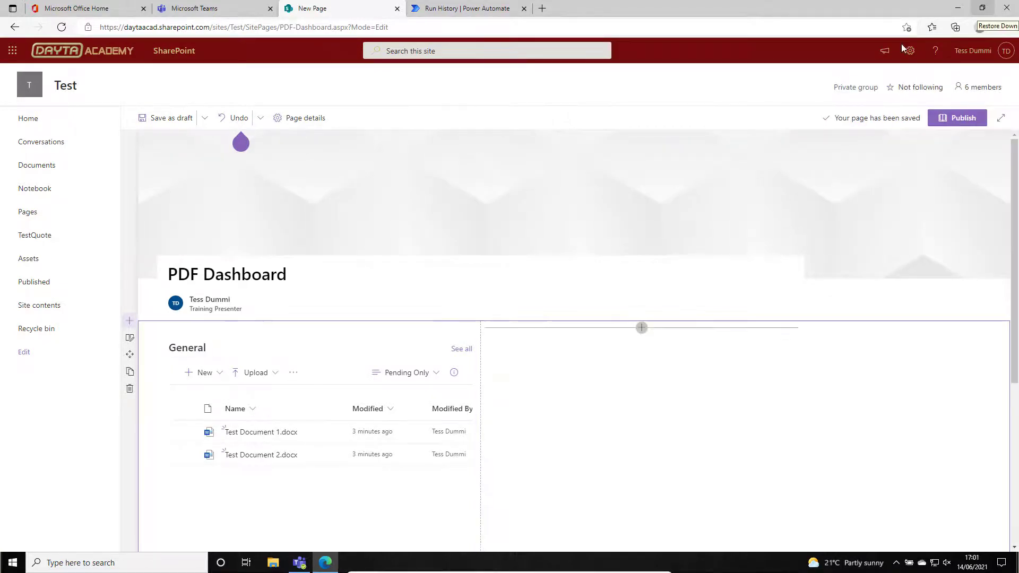
{"action": "left_click", "coordinate": [641, 327]}
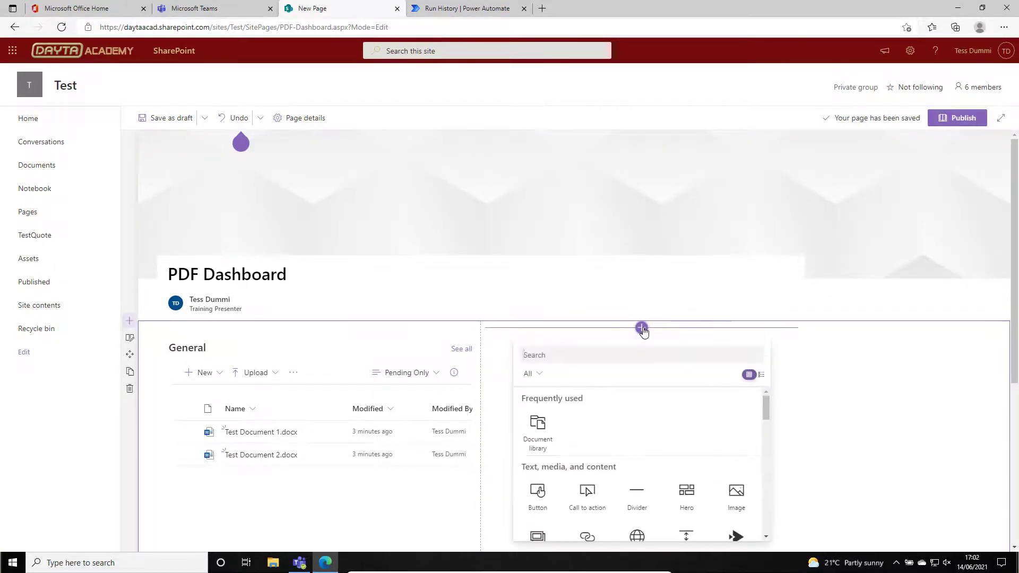
{"action": "type", "text": "Button"}
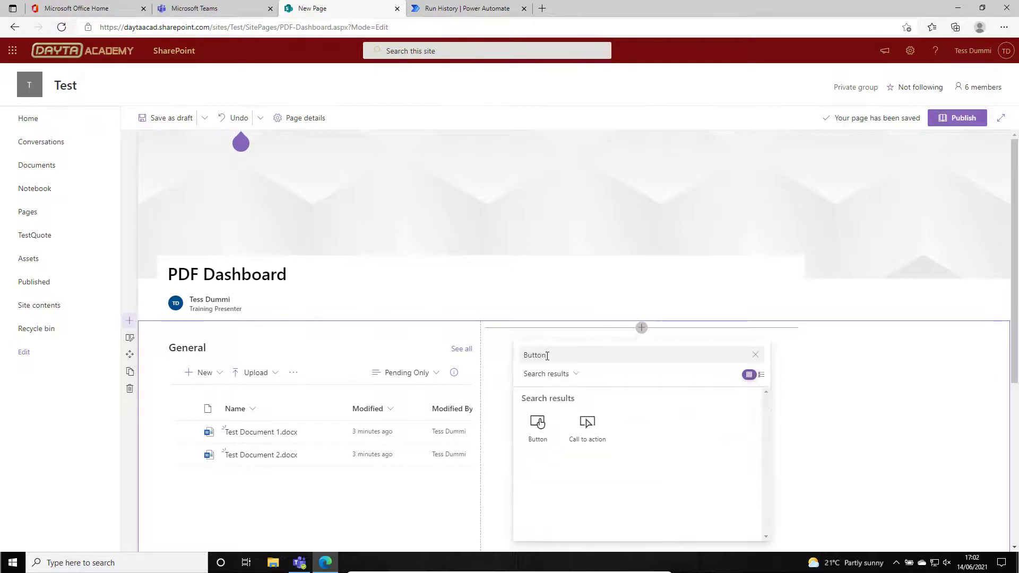
{"action": "left_click", "coordinate": [538, 426]}
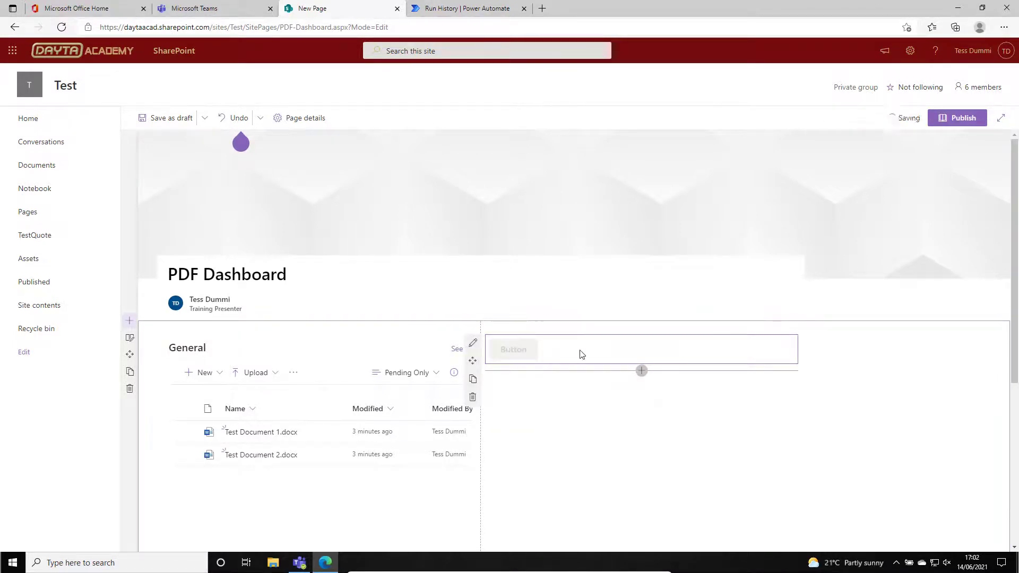
Label the new Button web part in column two "Publish PDF Documents".
{"action": "left_click", "coordinate": [472, 343]}
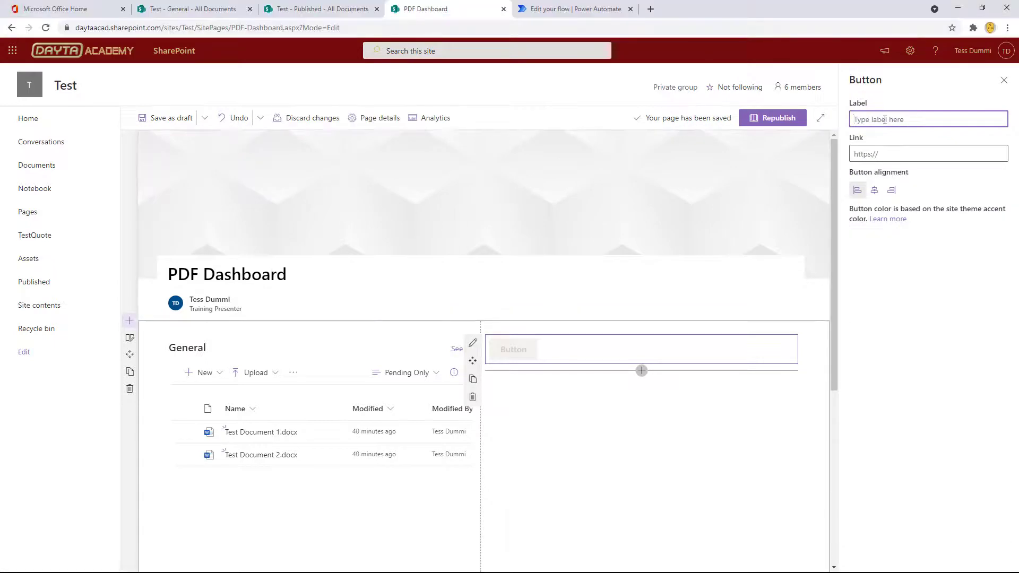
{"action": "type", "text": "Publis"}
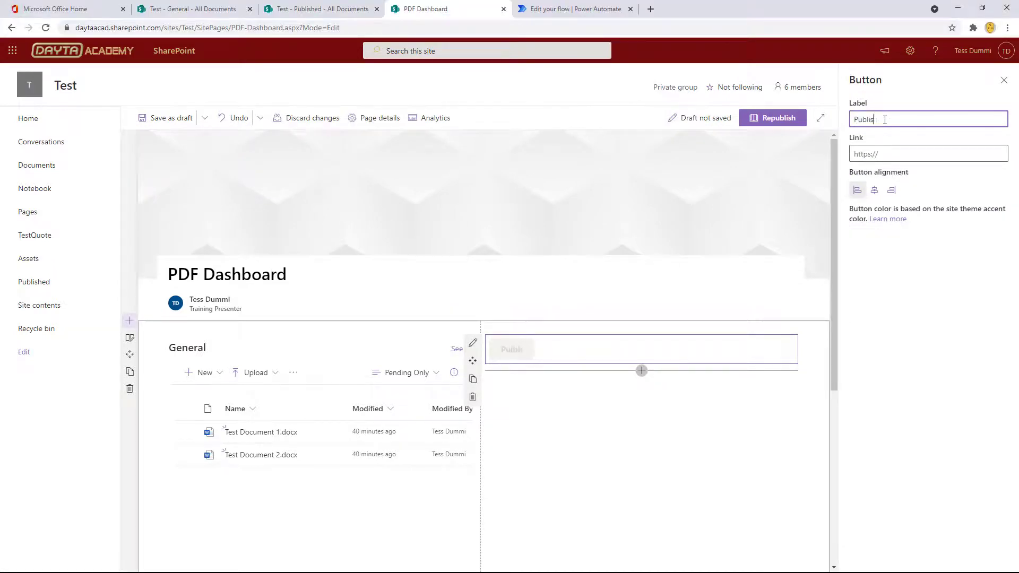
{"action": "type", "text": "h PDF Documents"}
Copy the details page URL of the Create PDF files from Test Site (Batch Process) flow and paste it as the button's link.
{"action": "left_click", "coordinate": [885, 154]}
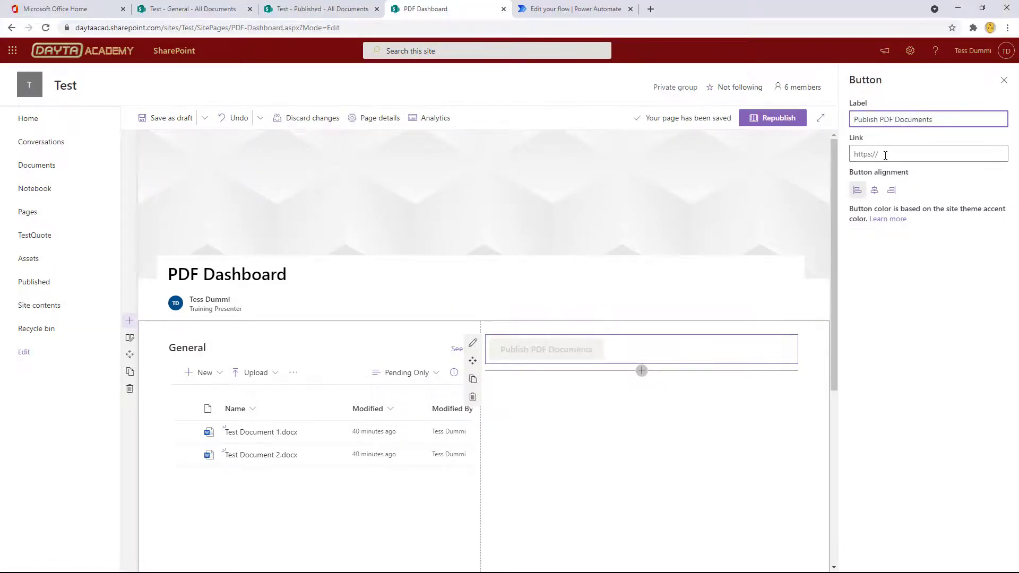
{"action": "left_click", "coordinate": [541, 10]}
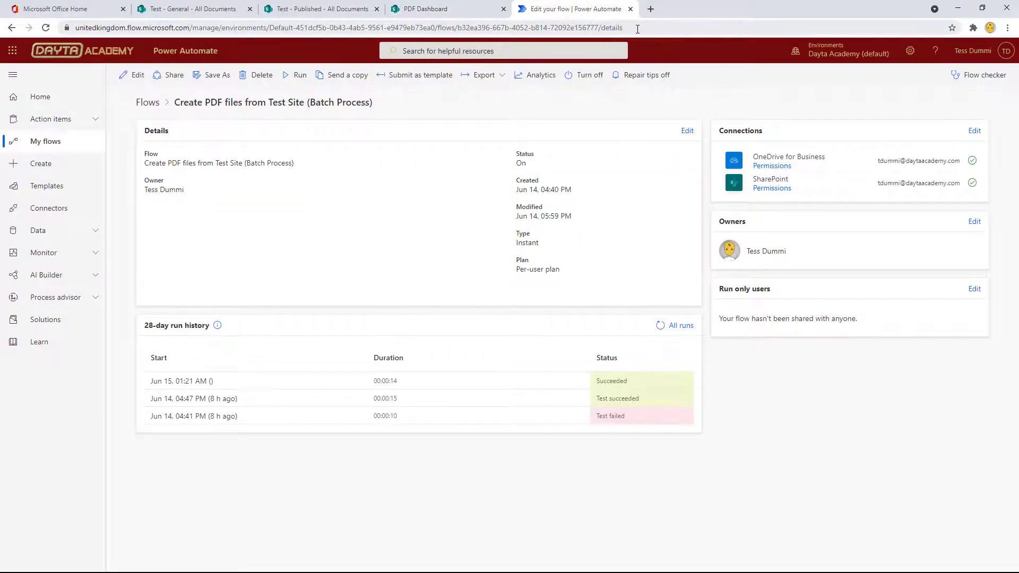
{"action": "left_click", "coordinate": [637, 27]}
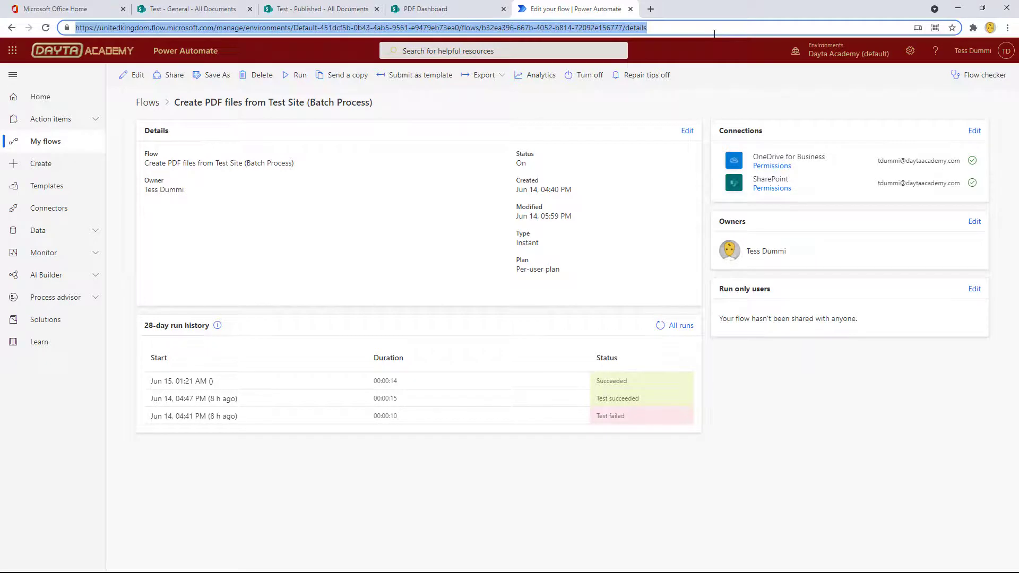
{"action": "left_click", "coordinate": [708, 82]}
{"action": "left_click", "coordinate": [432, 10]}
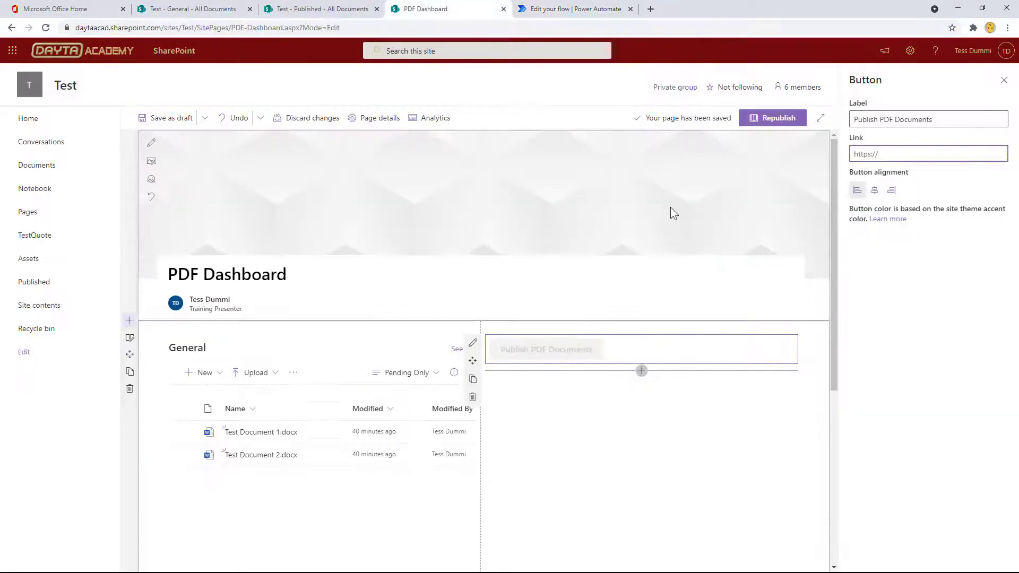
{"action": "right_click", "coordinate": [900, 155]}
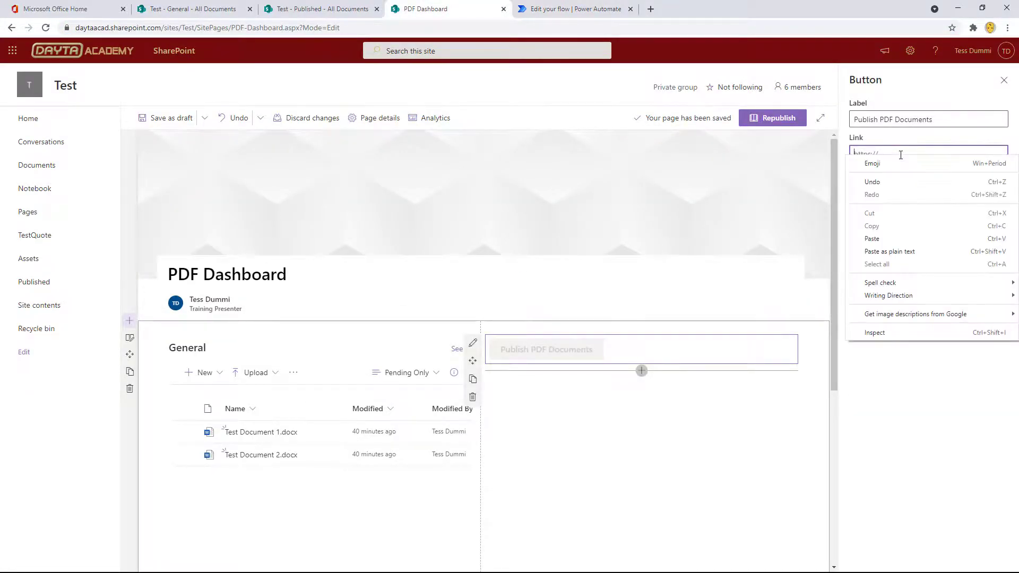
{"action": "left_click", "coordinate": [878, 239]}
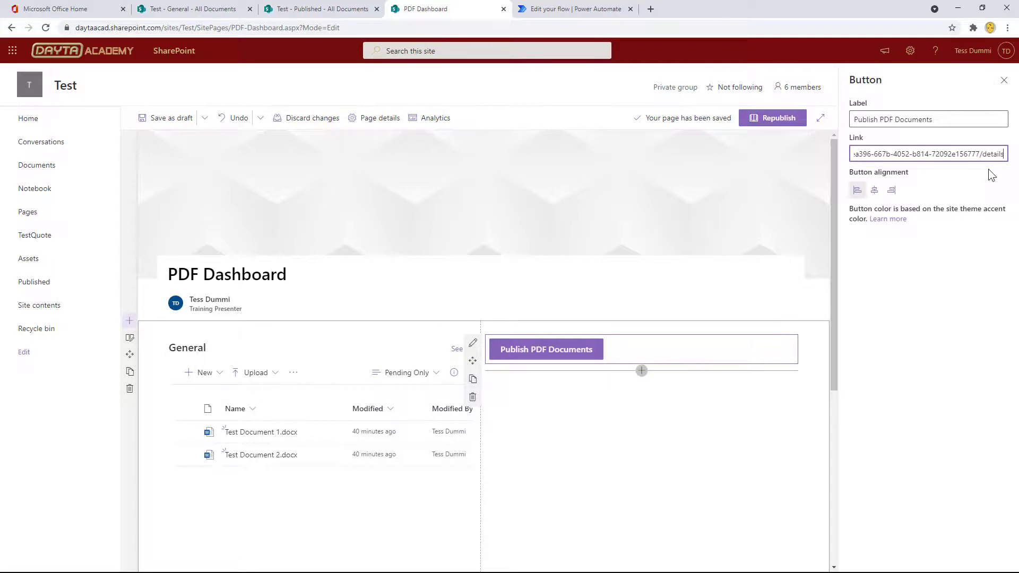
Replace "details" at the end of the button's link with "run".
{"action": "key", "text": "BackSpace"}
{"action": "key", "text": "BackSpace"}
{"action": "key", "text": "BackSpace"}
{"action": "key", "text": "BackSpace"}
{"action": "key", "text": "BackSpace"}
{"action": "key", "text": "BackSpace"}
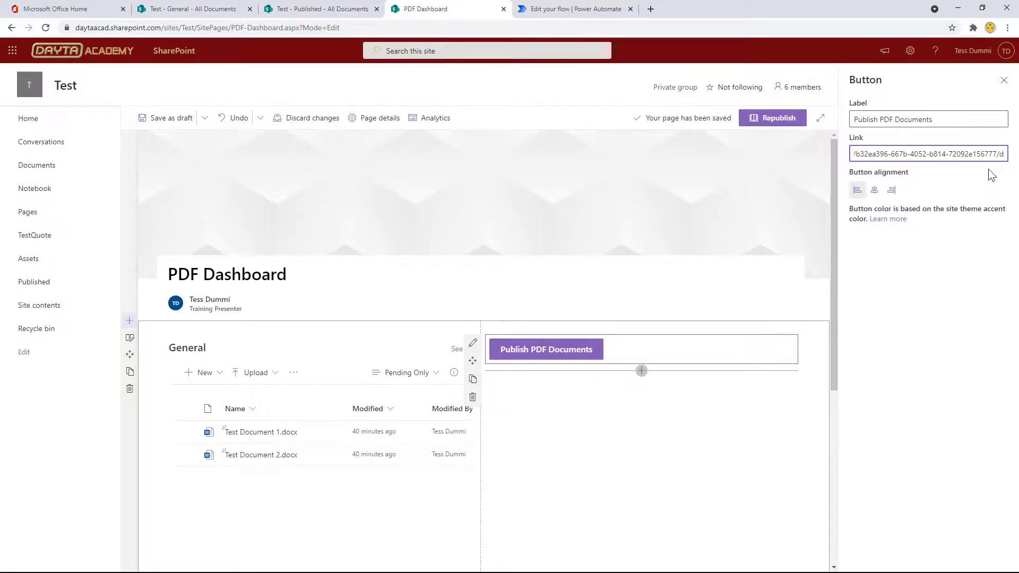
{"action": "key", "text": "BackSpace"}
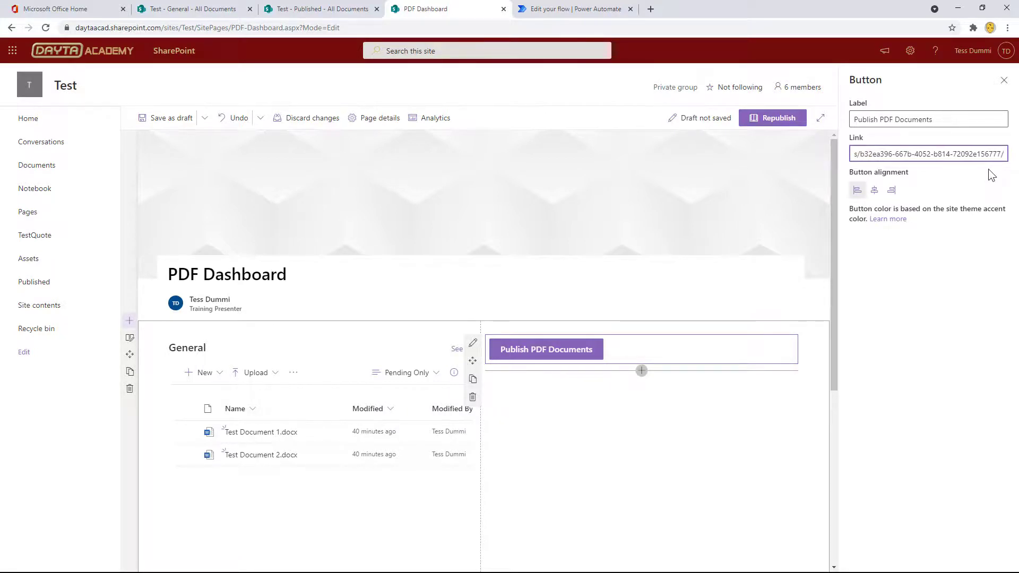
{"action": "type", "text": "run"}
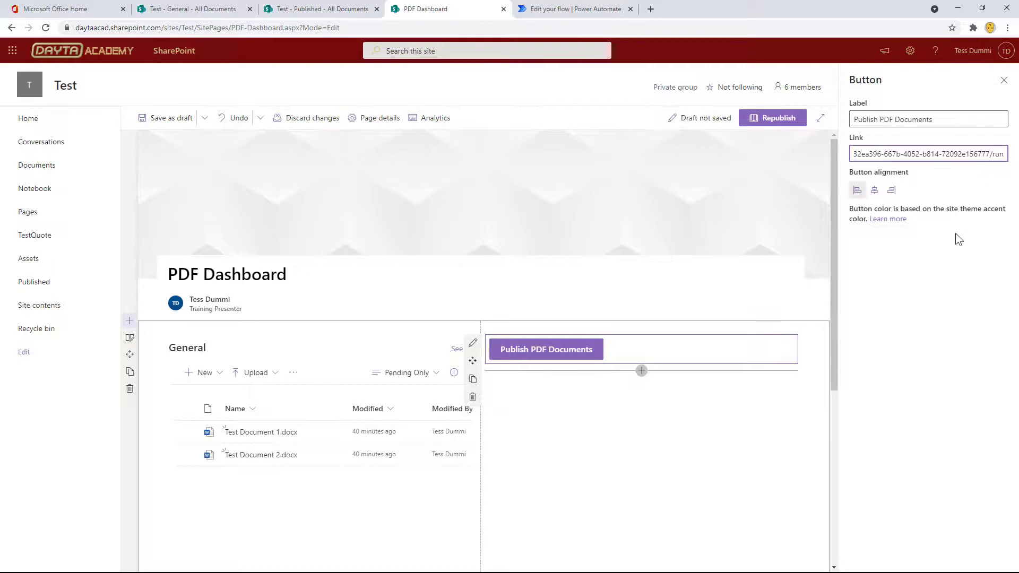
{"action": "left_click", "coordinate": [955, 234]}
{"action": "left_click", "coordinate": [964, 156]}
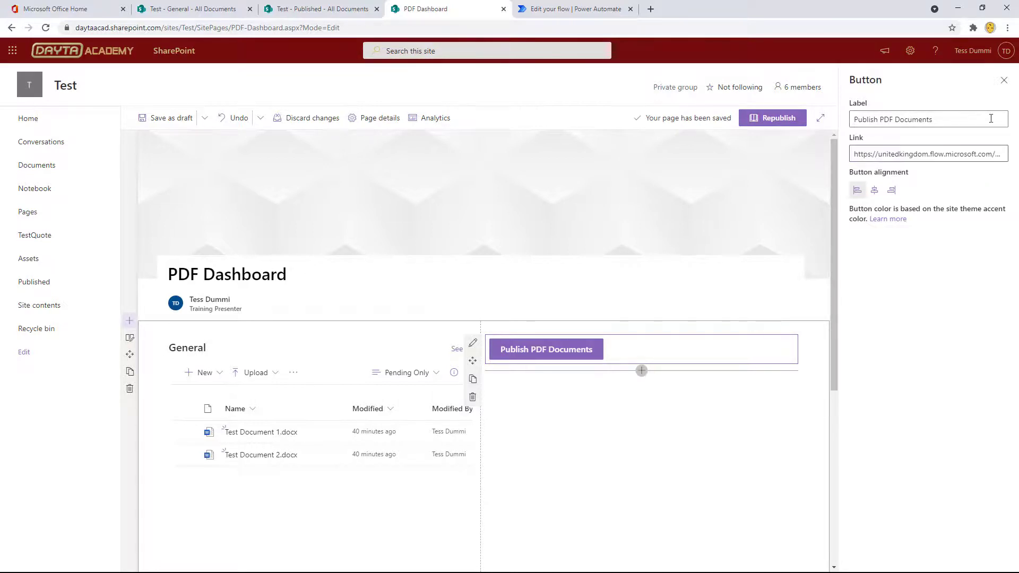
Close the button's settings and republish the PDF Dashboard page.
{"action": "left_click", "coordinate": [1003, 80]}
{"action": "scroll", "coordinate": [711, 361], "scroll_direction": "down", "scroll_amount": 1}
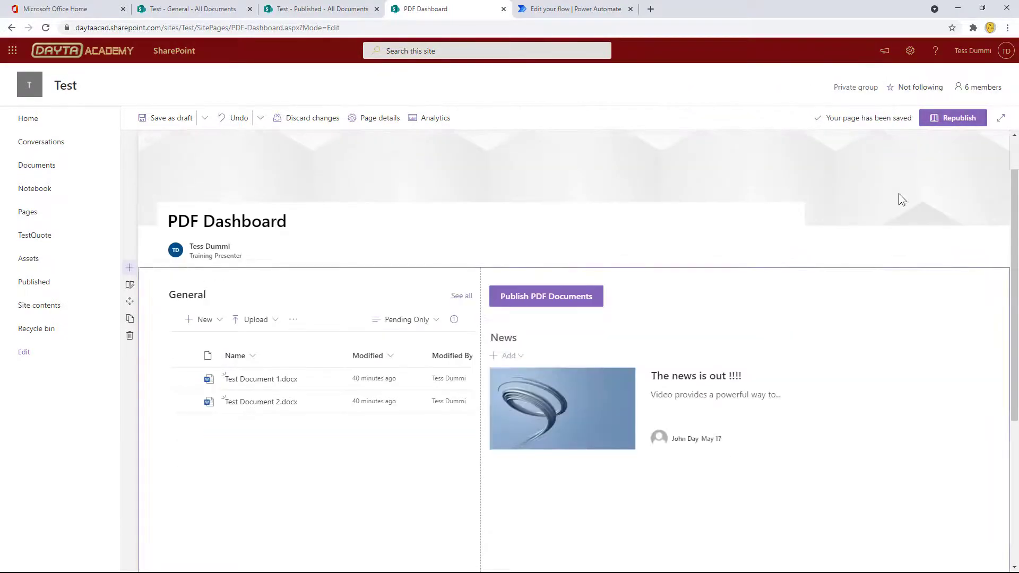
{"action": "left_click", "coordinate": [954, 123]}
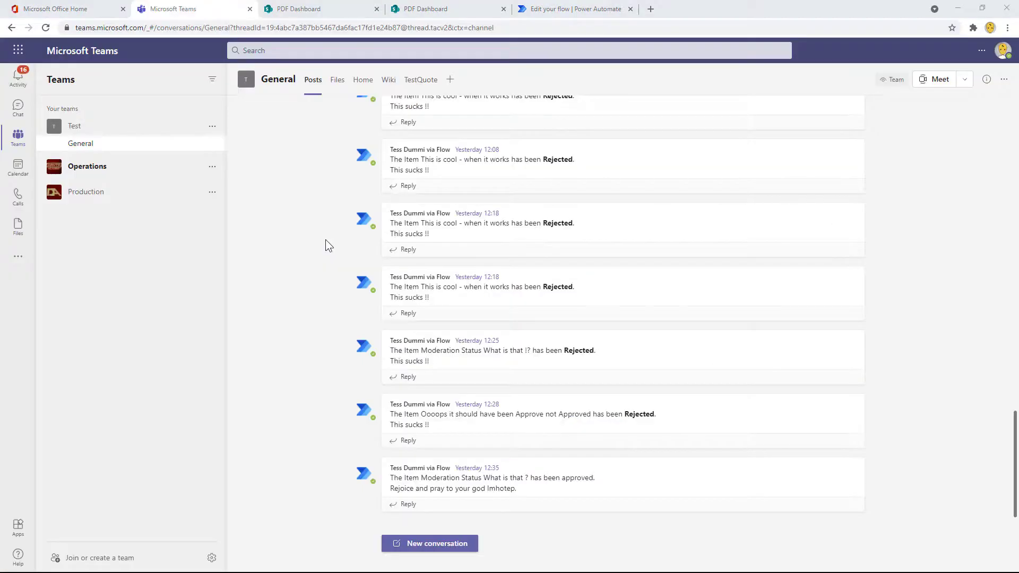
In Microsoft Teams, add the Test site's PDF Dashboard page as a SharePoint tab in the General channel.
{"action": "left_click", "coordinate": [450, 80]}
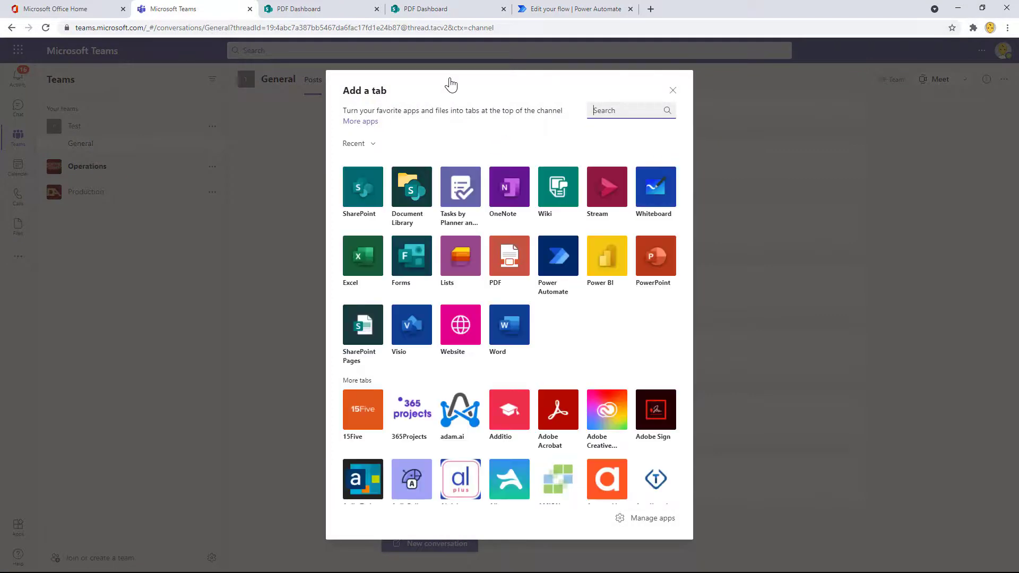
{"action": "left_click", "coordinate": [362, 189]}
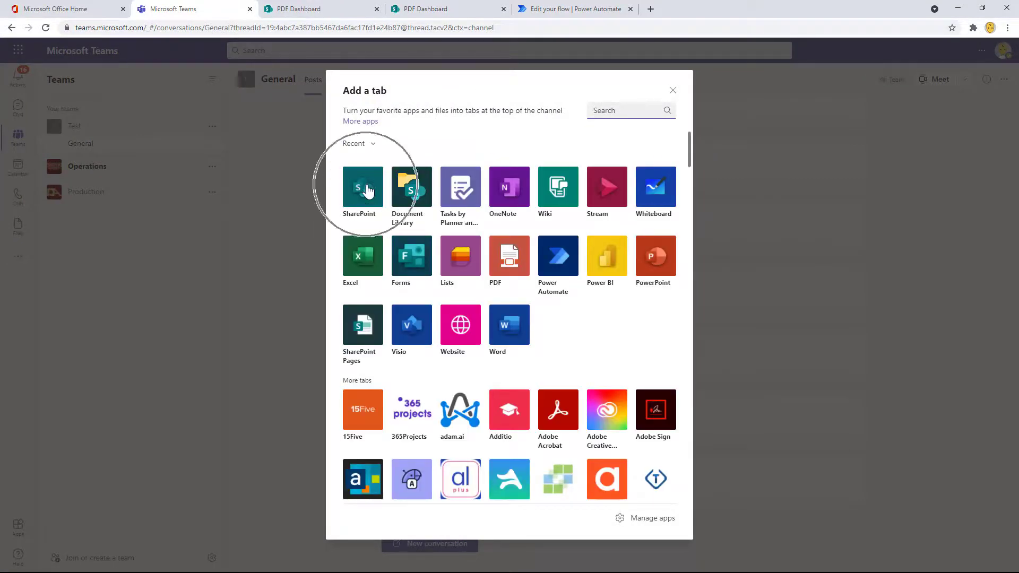
{"action": "left_click", "coordinate": [445, 250]}
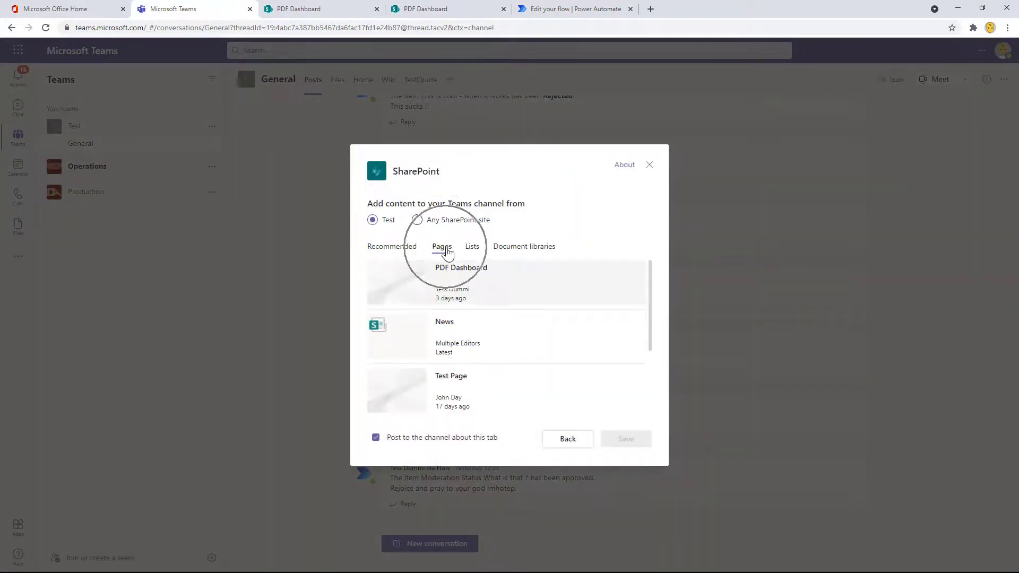
{"action": "left_click", "coordinate": [448, 276]}
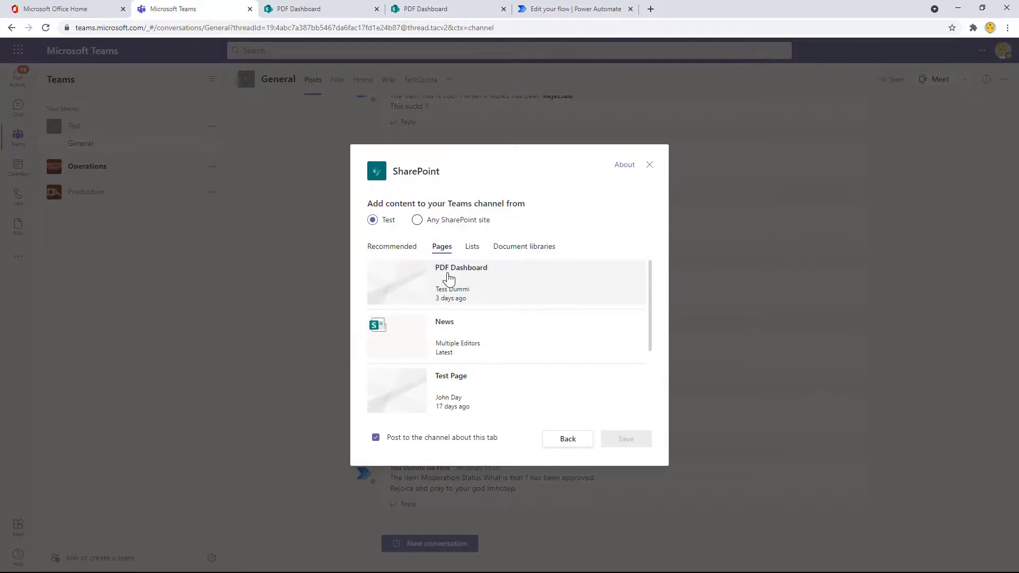
{"action": "left_click", "coordinate": [630, 439]}
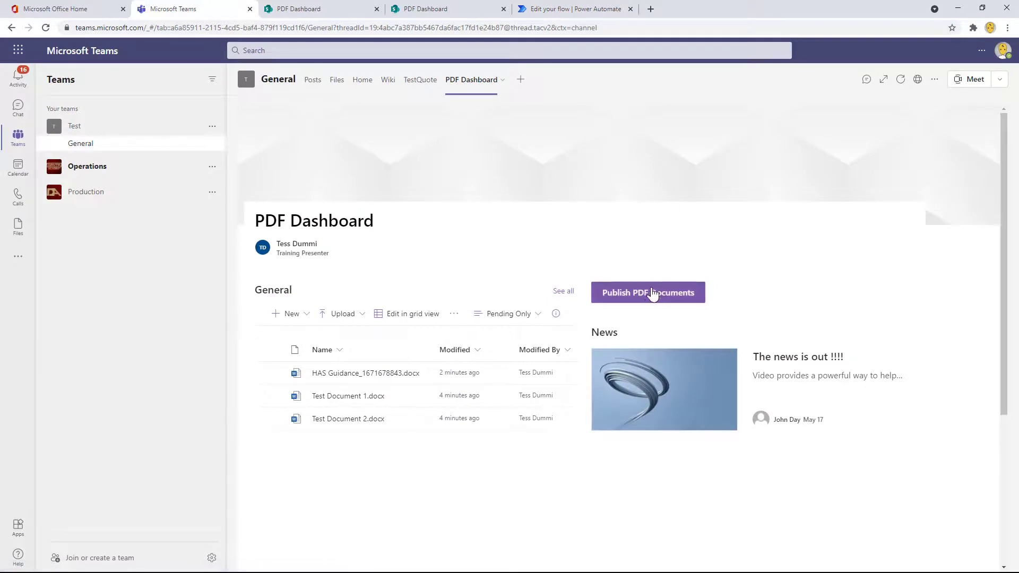
Open the batch PDF flow's run page from the dashboard's Publish PDF Documents button in Teams.
{"action": "left_click", "coordinate": [651, 297]}
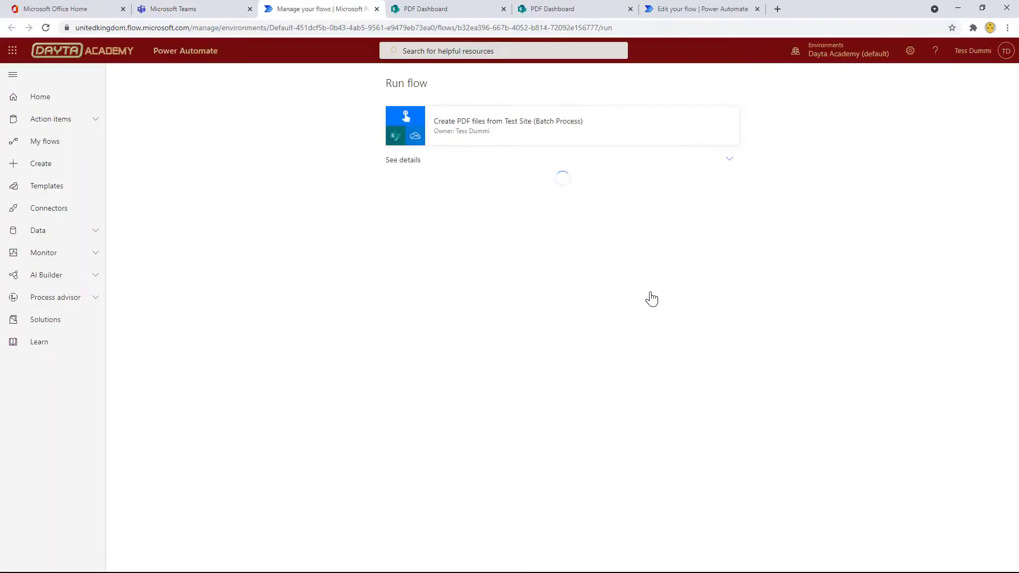
{"action": "left_click", "coordinate": [636, 201]}
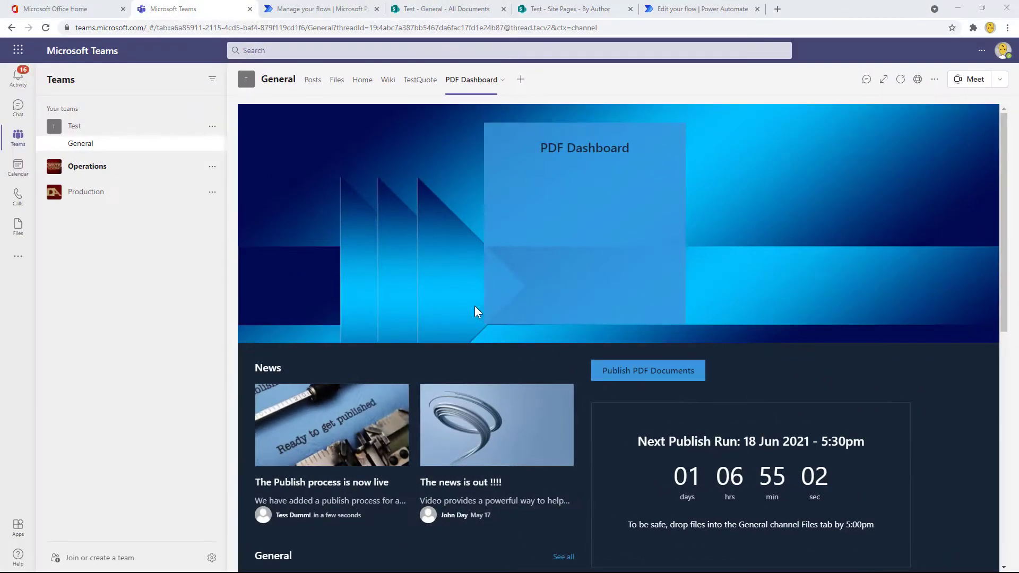
{"action": "scroll", "coordinate": [1003, 218], "scroll_direction": "down", "scroll_amount": 3}
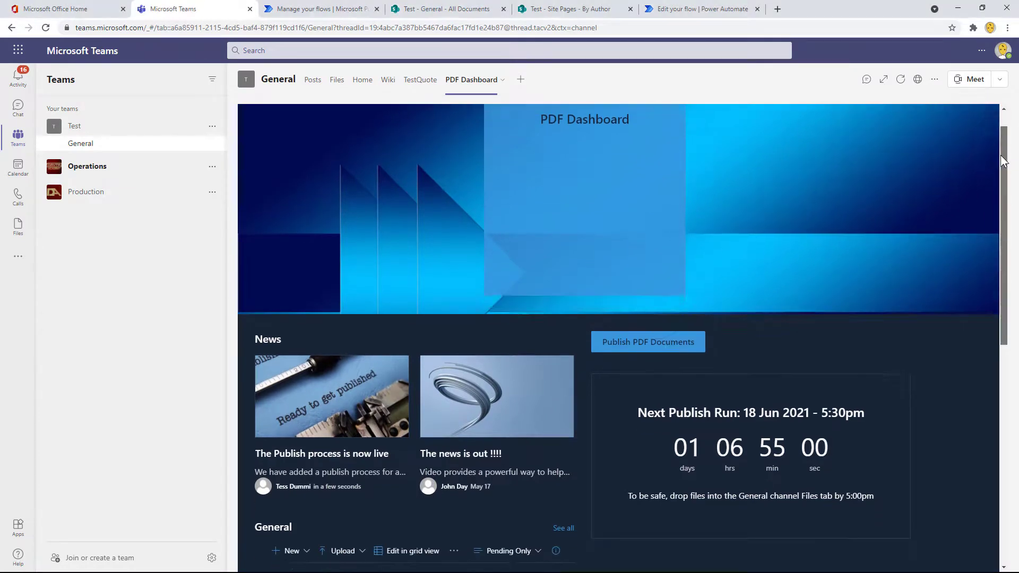
{"action": "left_click_drag", "start_coordinate": [1004, 223], "coordinate": [1002, 123]}
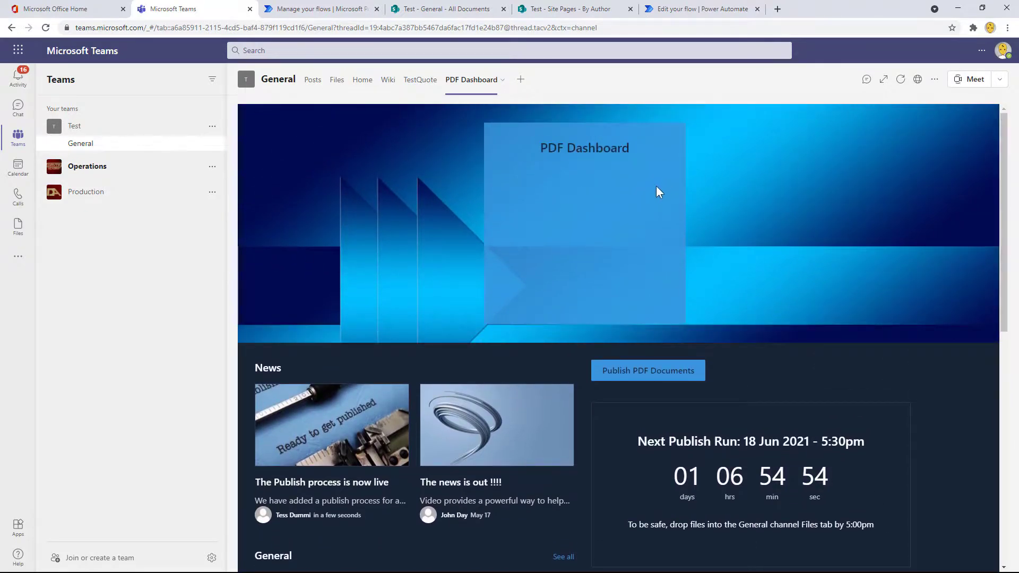